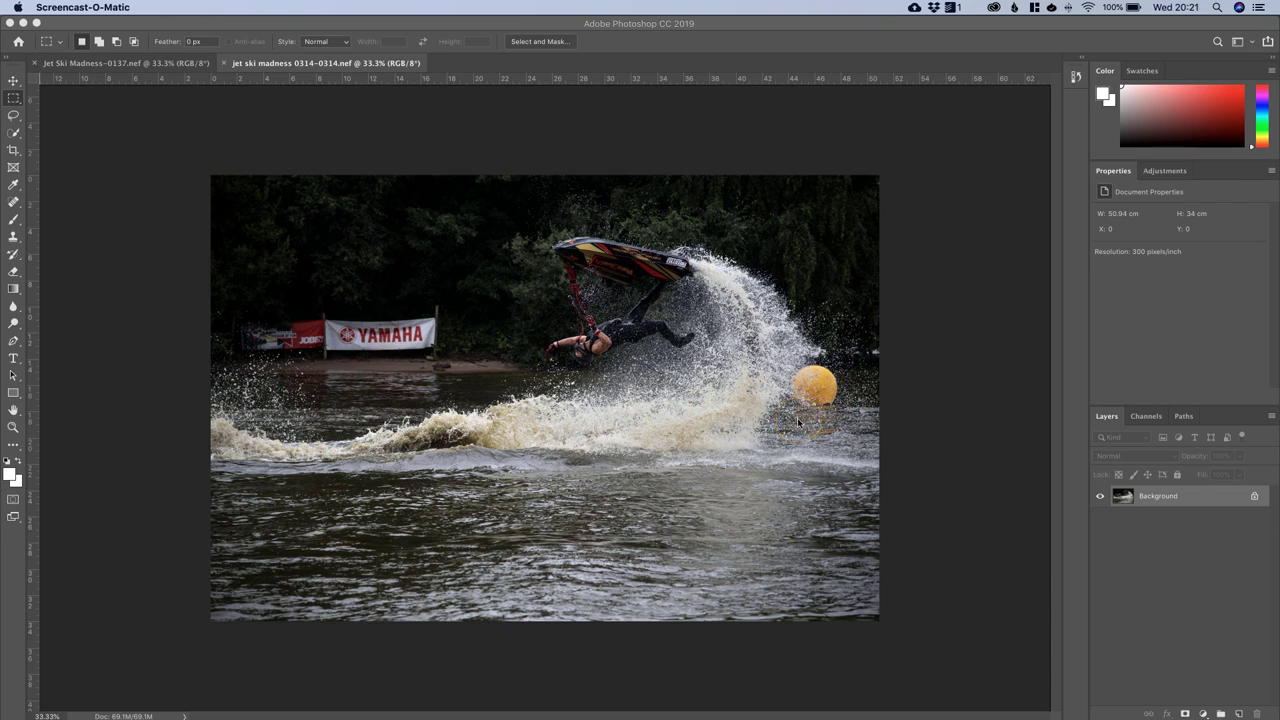
Step: Try to remove the yellow buoy with the Content-Aware Spot Healing Brush and undo the attempt
click(897, 390)
key(super+plus)
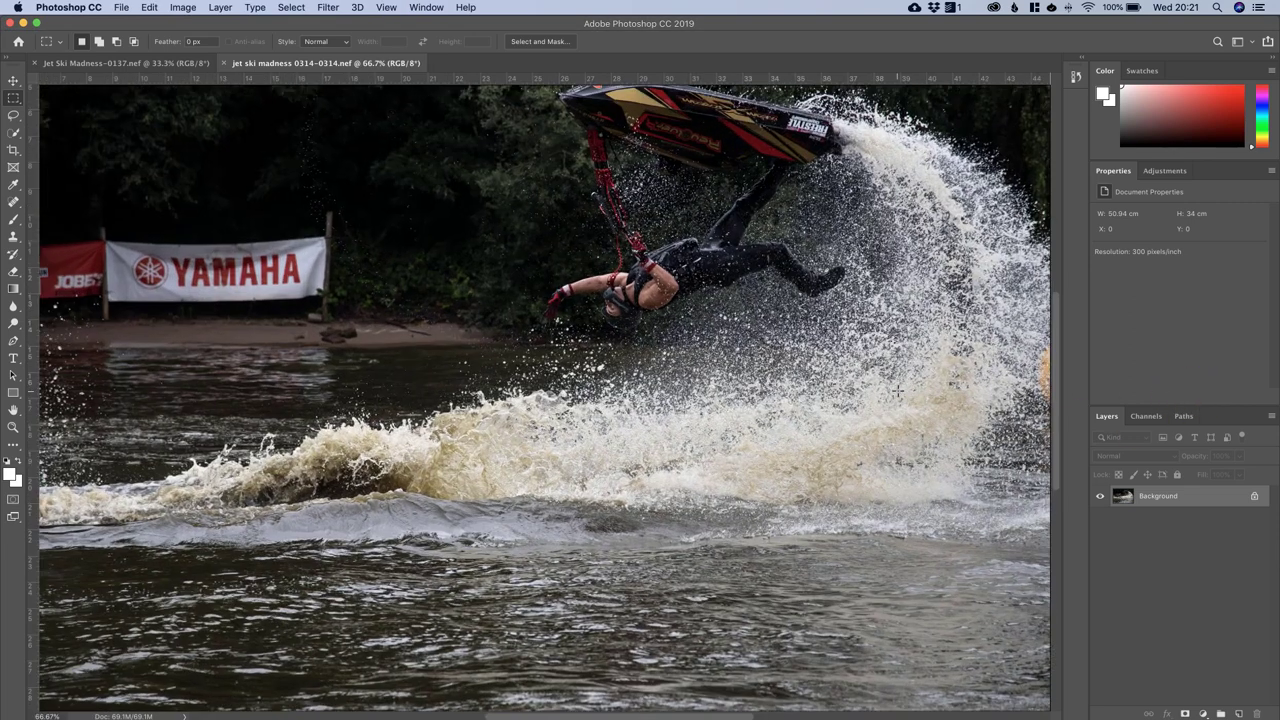
drag(919, 393, 551, 383)
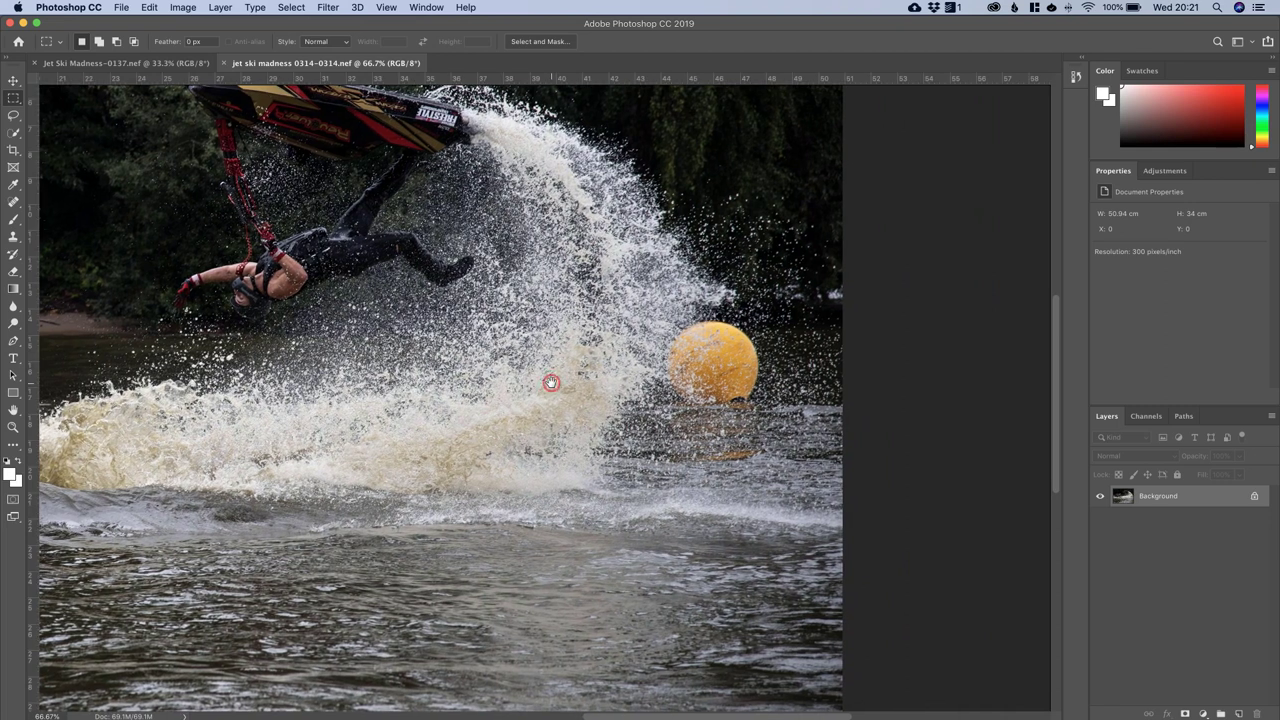
key(super+plus)
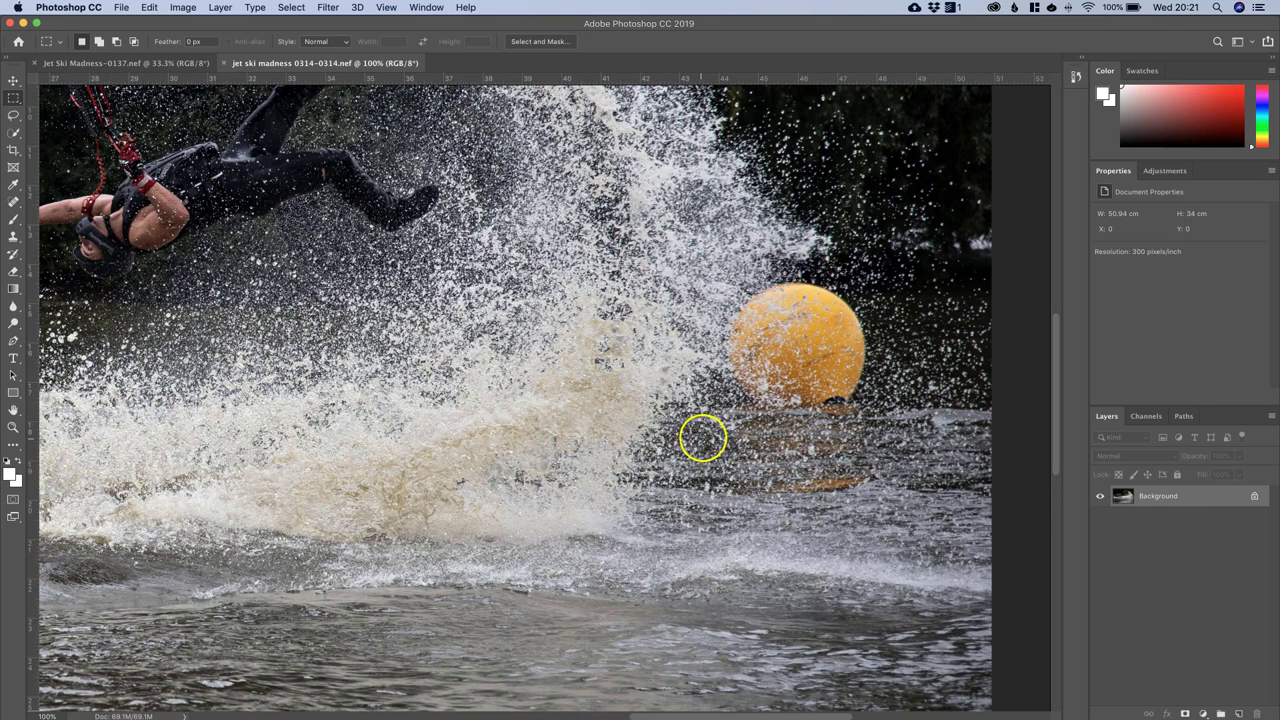
drag(750, 437, 665, 467)
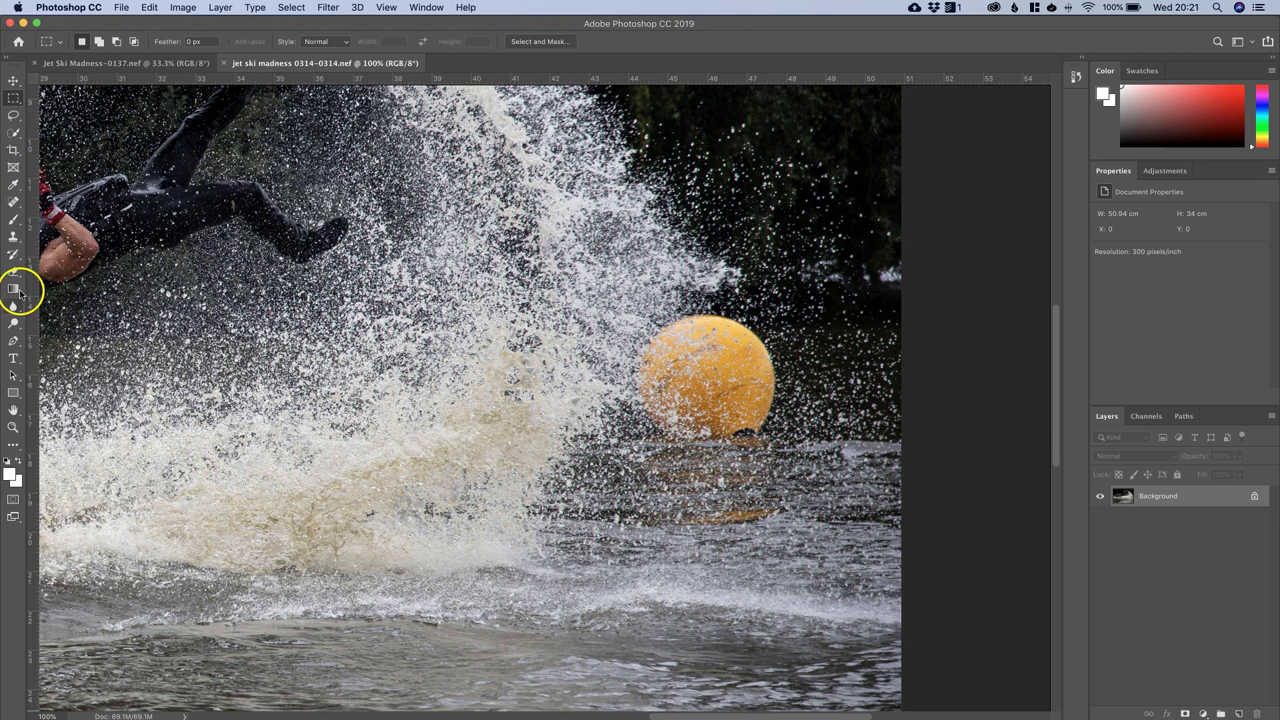
click(15, 204)
drag(15, 204, 62, 207)
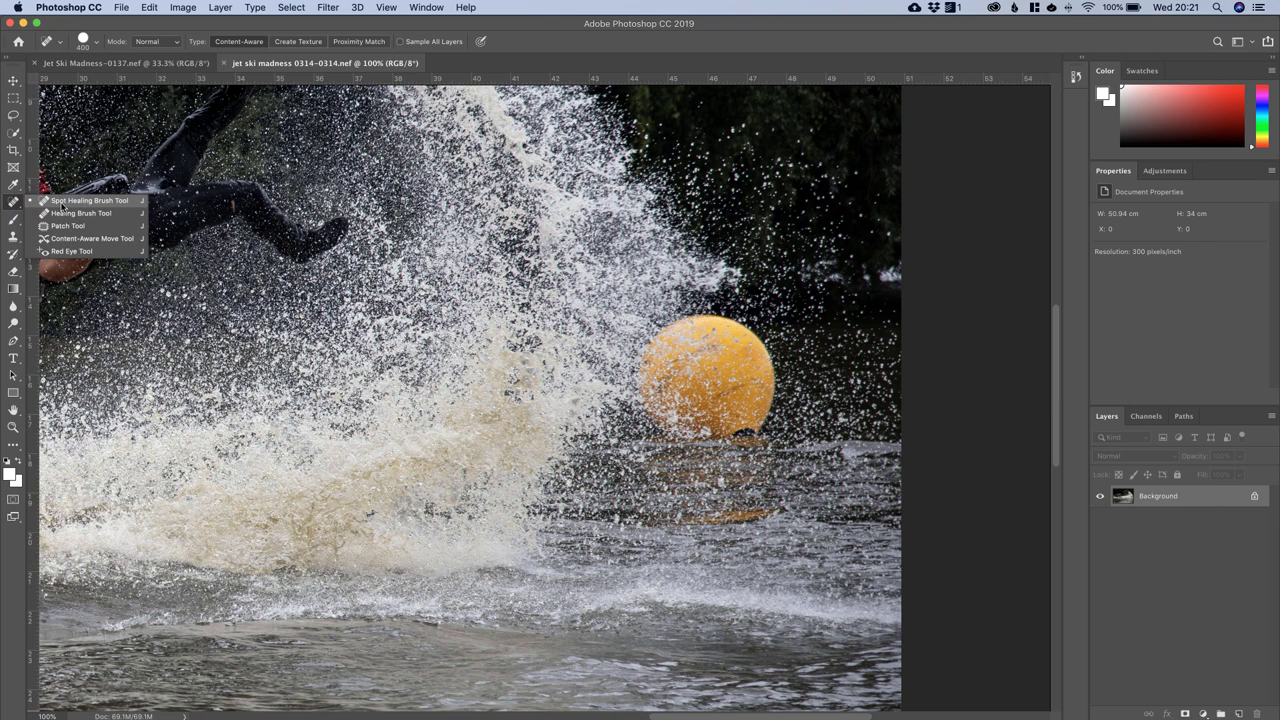
drag(62, 207, 60, 205)
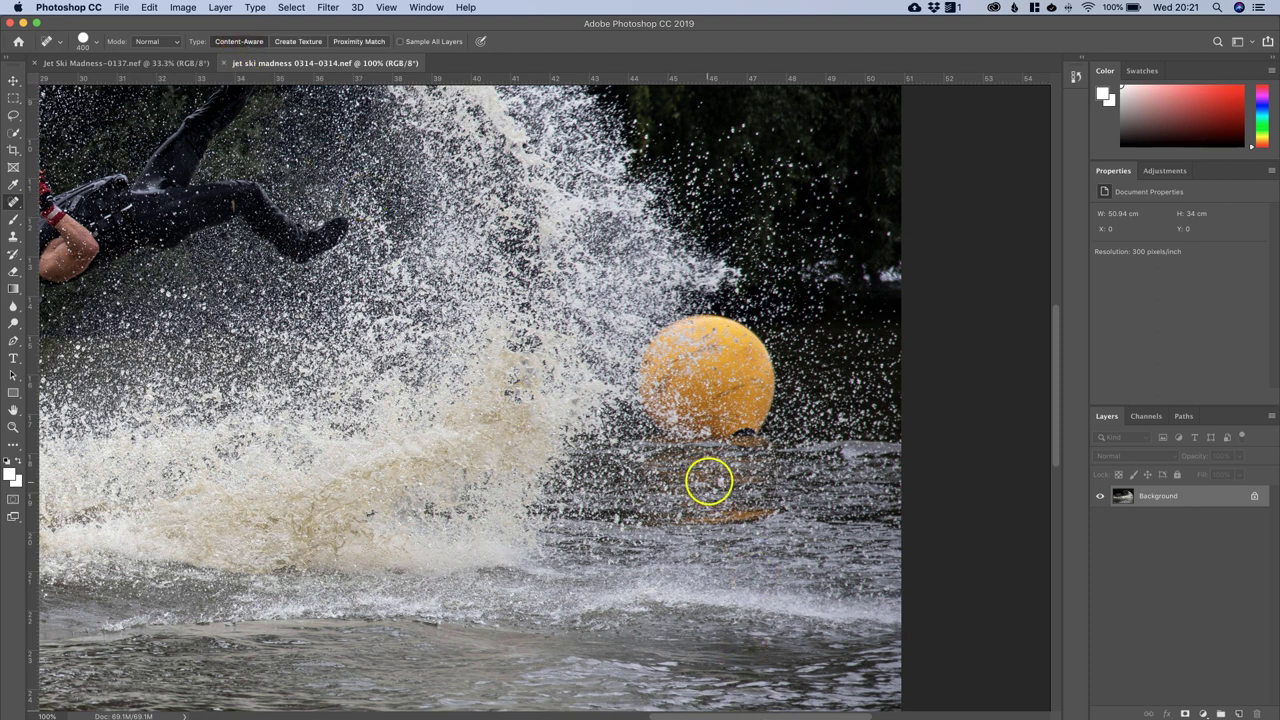
click(682, 387)
mouse_move(688, 400)
mouse_down()
mouse_move(705, 398)
mouse_move(705, 380)
mouse_move(691, 386)
mouse_move(714, 343)
mouse_move(680, 380)
mouse_move(725, 435)
mouse_up()
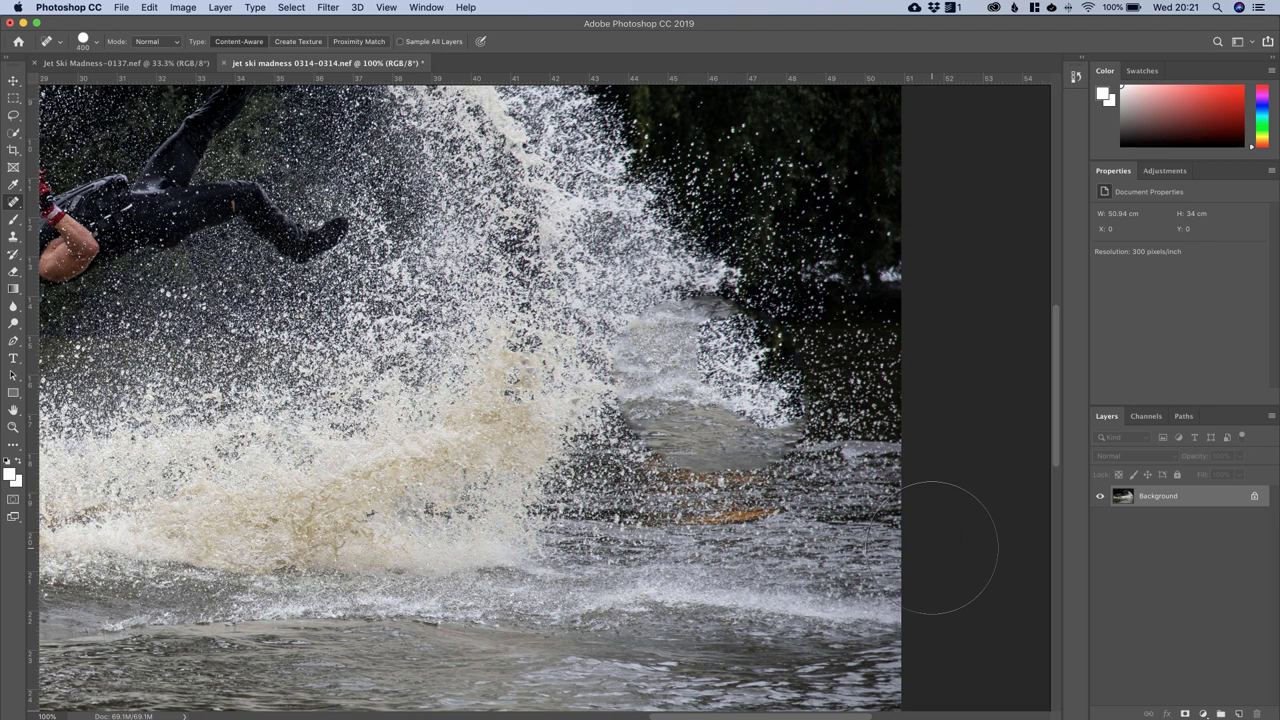
key(super+z)
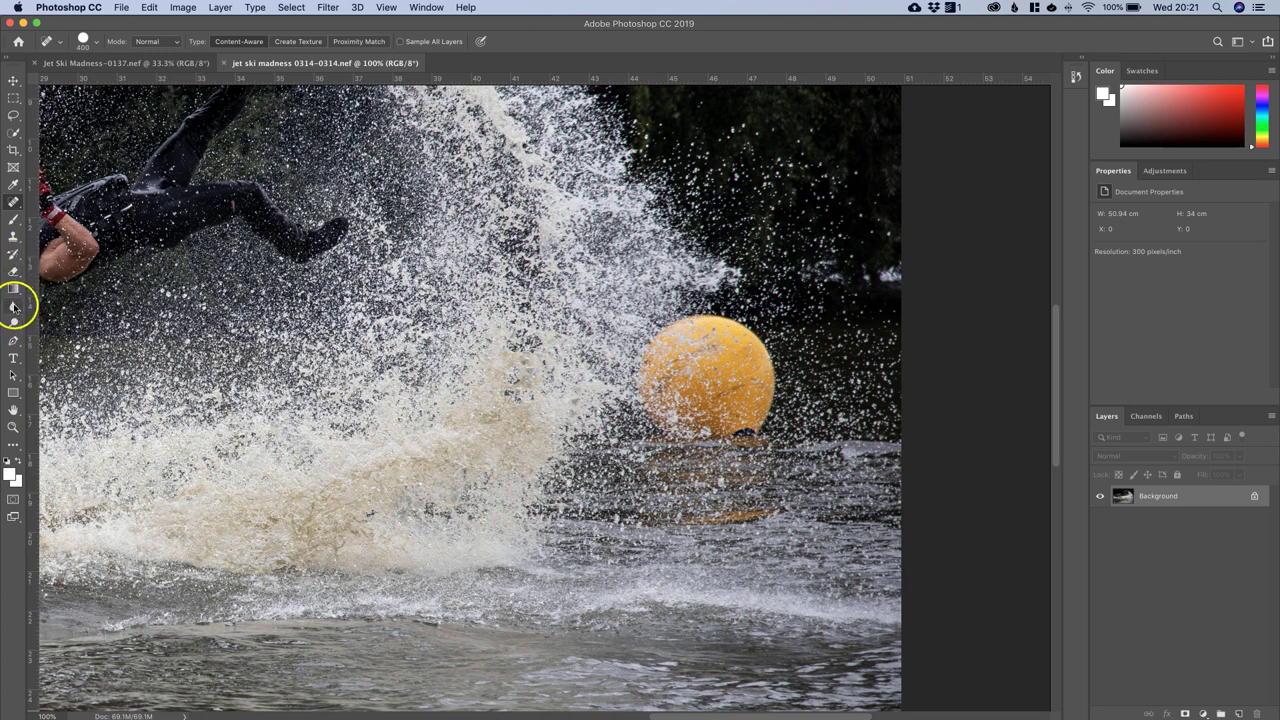
Step: Cover the yellow buoy with neighbouring dark background and water using the Clone Stamp tool, leaving its orange reflection
click(14, 270)
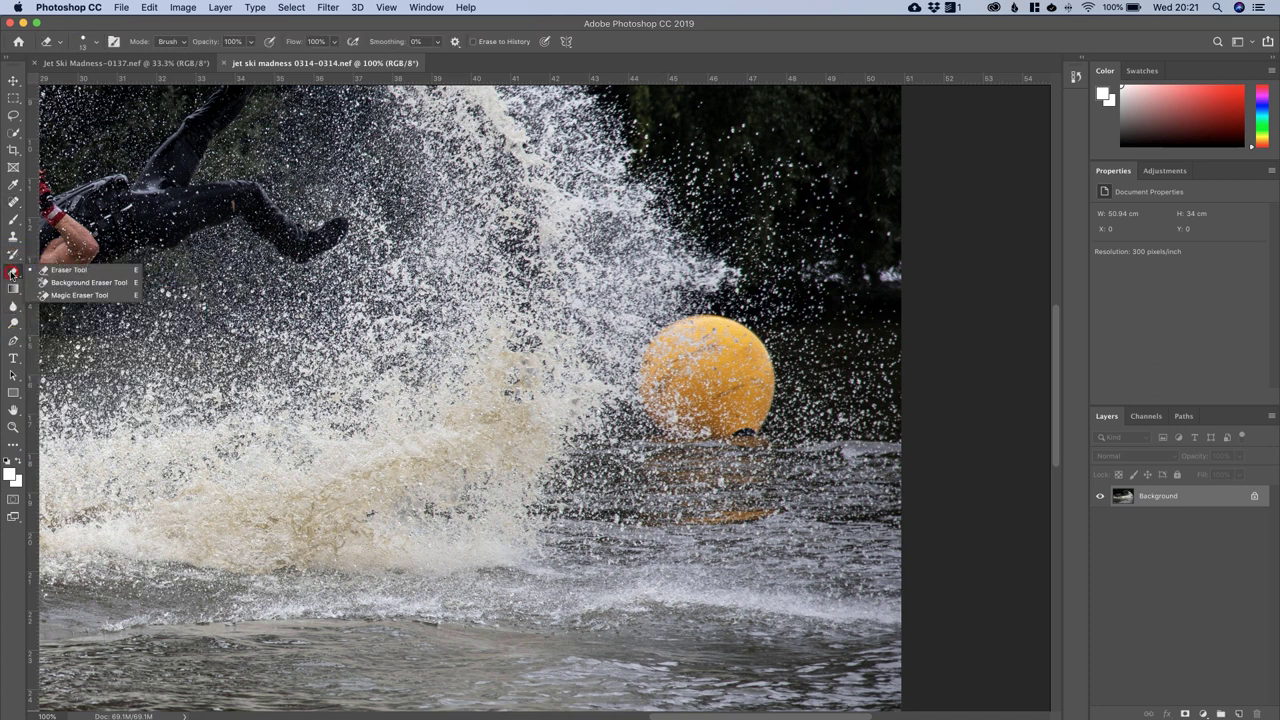
click(15, 238)
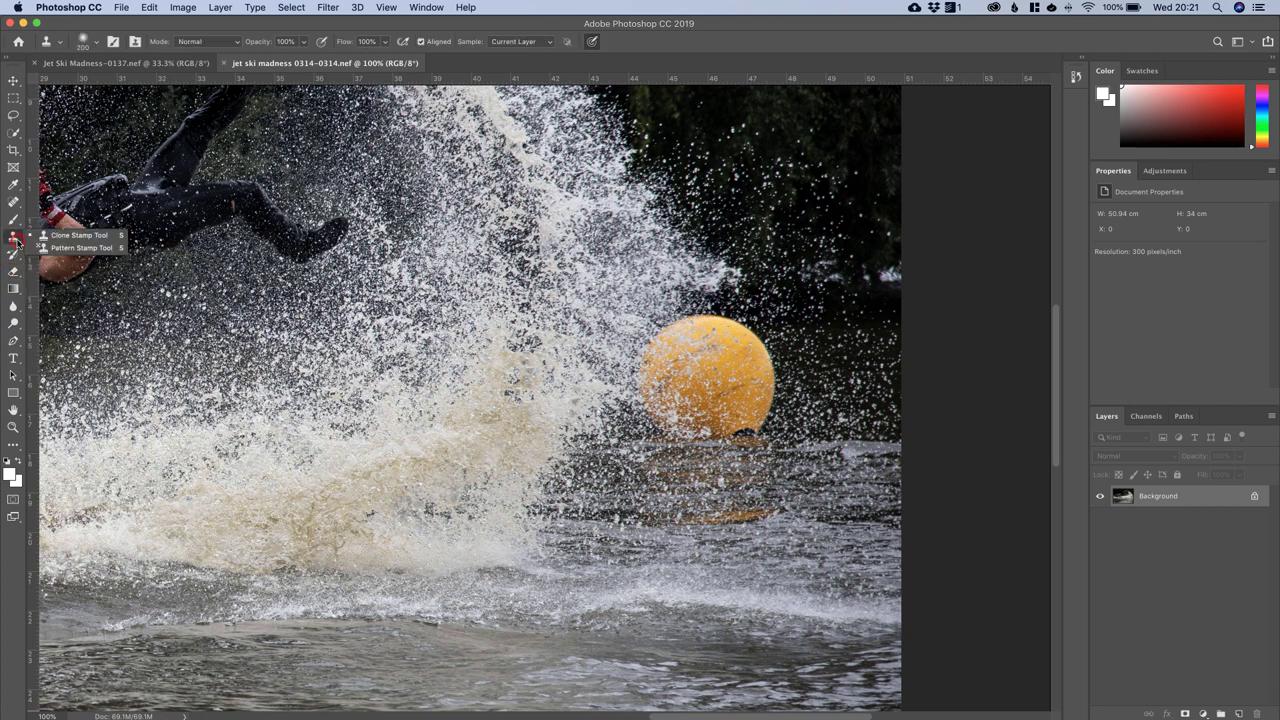
click(76, 238)
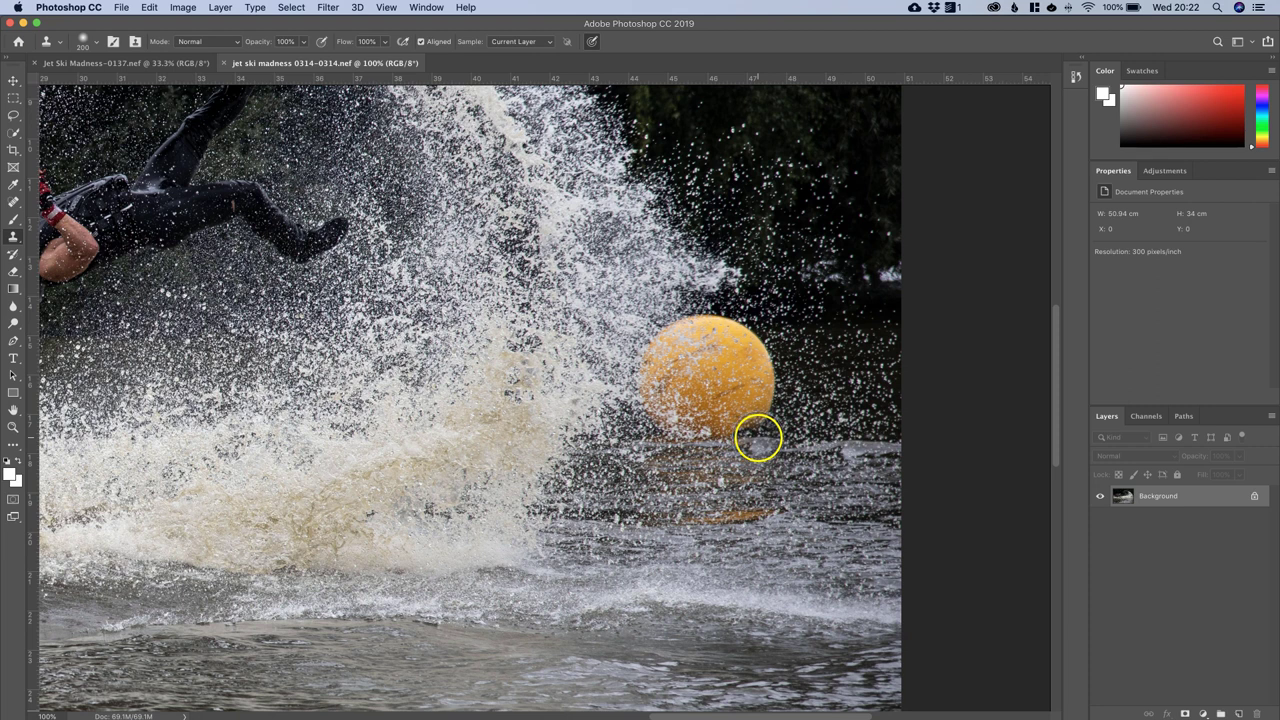
drag(756, 441, 699, 434)
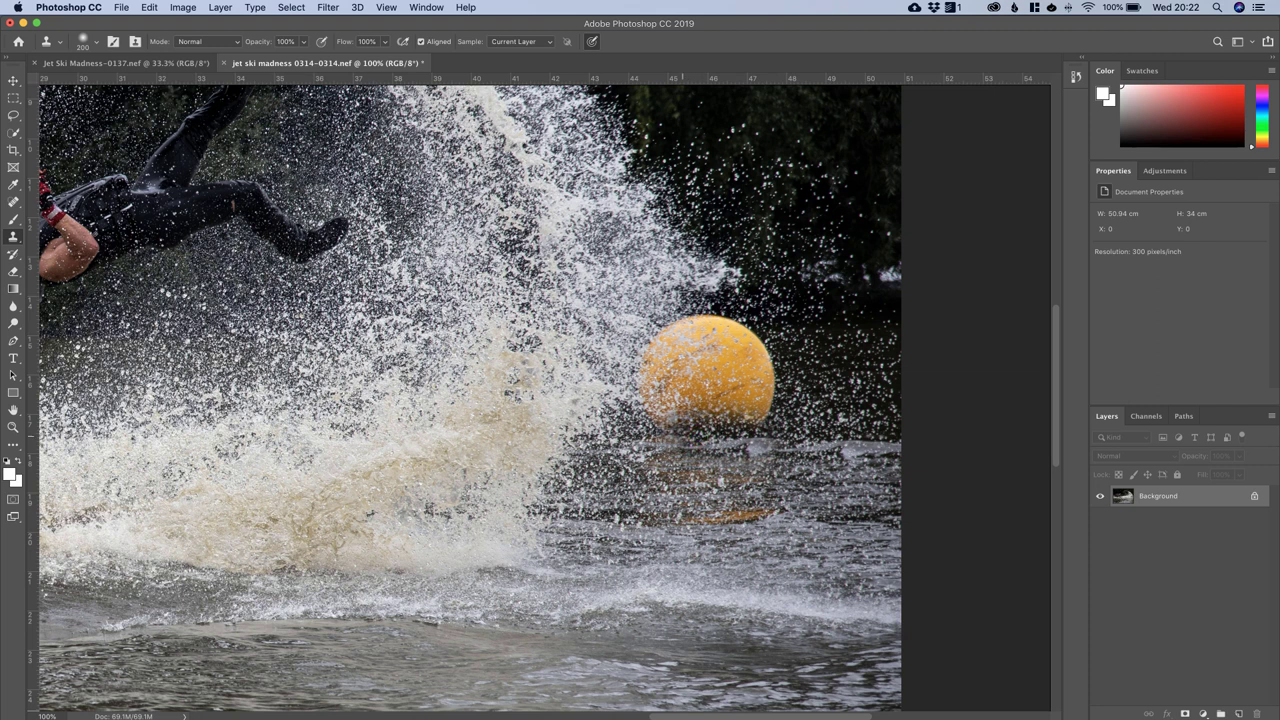
click(679, 432)
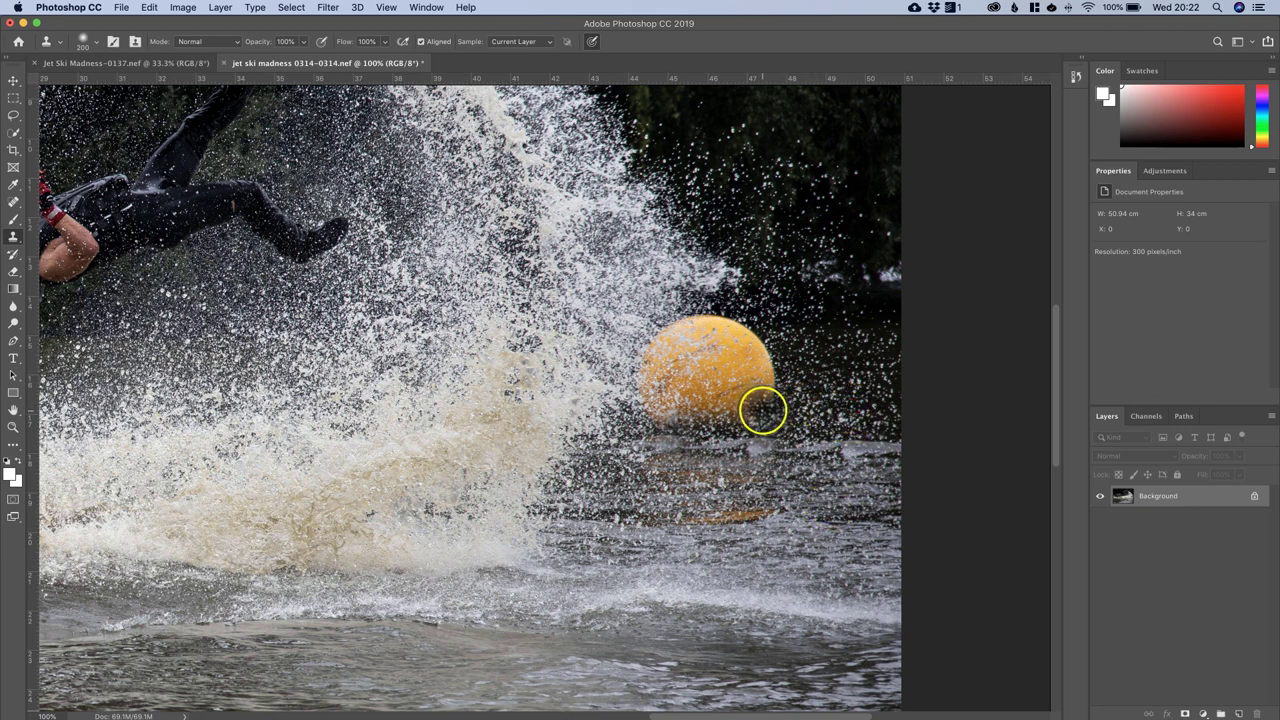
mouse_move(763, 410)
mouse_down()
mouse_move(764, 367)
mouse_move(748, 347)
mouse_move(746, 378)
mouse_move(713, 403)
mouse_move(707, 334)
mouse_move(718, 331)
mouse_move(736, 336)
mouse_move(673, 354)
mouse_move(668, 393)
mouse_move(675, 384)
mouse_move(641, 411)
mouse_move(706, 285)
mouse_move(726, 296)
mouse_move(655, 360)
mouse_move(681, 381)
mouse_move(657, 353)
mouse_move(652, 370)
mouse_move(691, 397)
mouse_up()
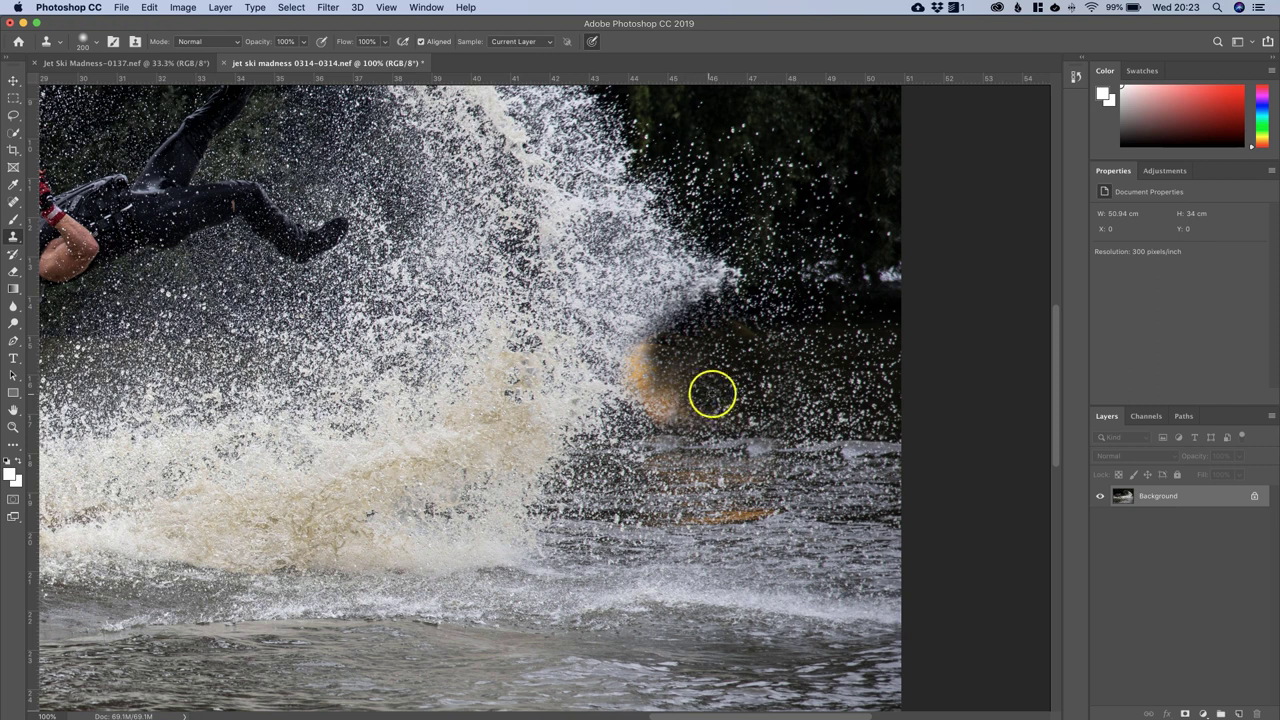
mouse_move(700, 410)
mouse_down()
mouse_move(654, 398)
mouse_move(644, 354)
mouse_move(641, 404)
mouse_up()
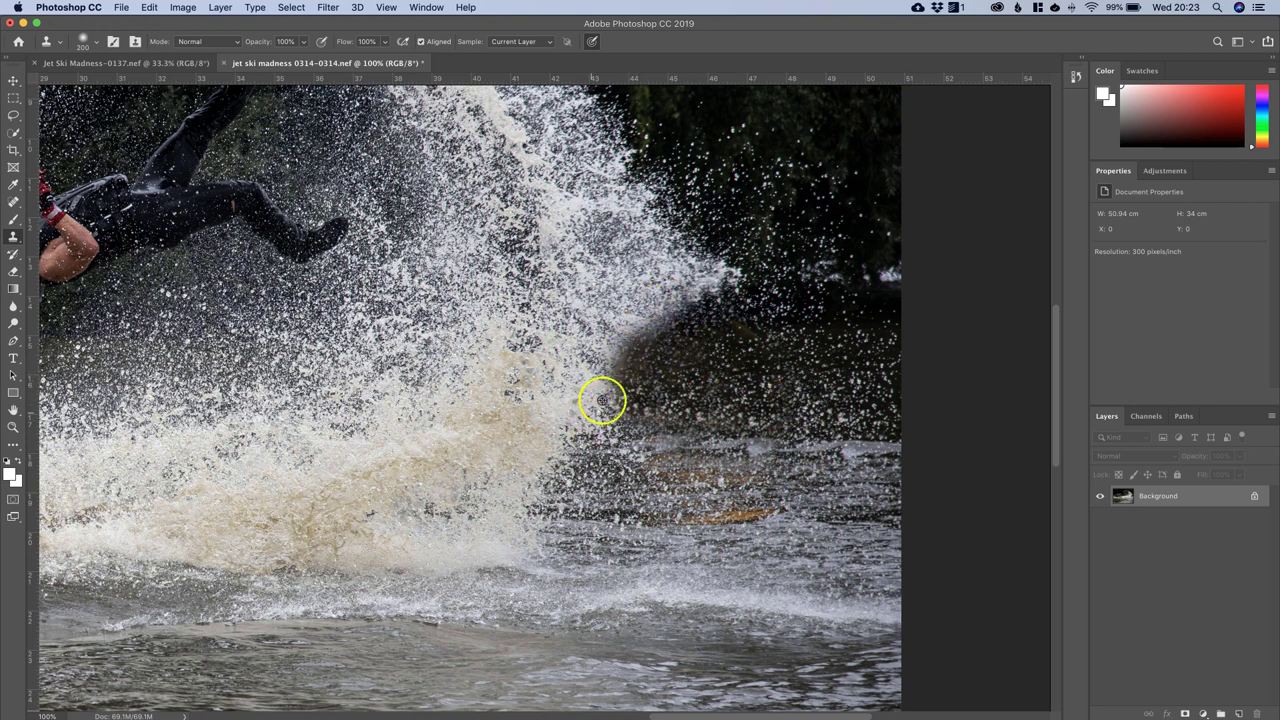
Step: Clone dark background along the spray edge where the buoy was, and undo the stray stamp on the water
alt+click(663, 209)
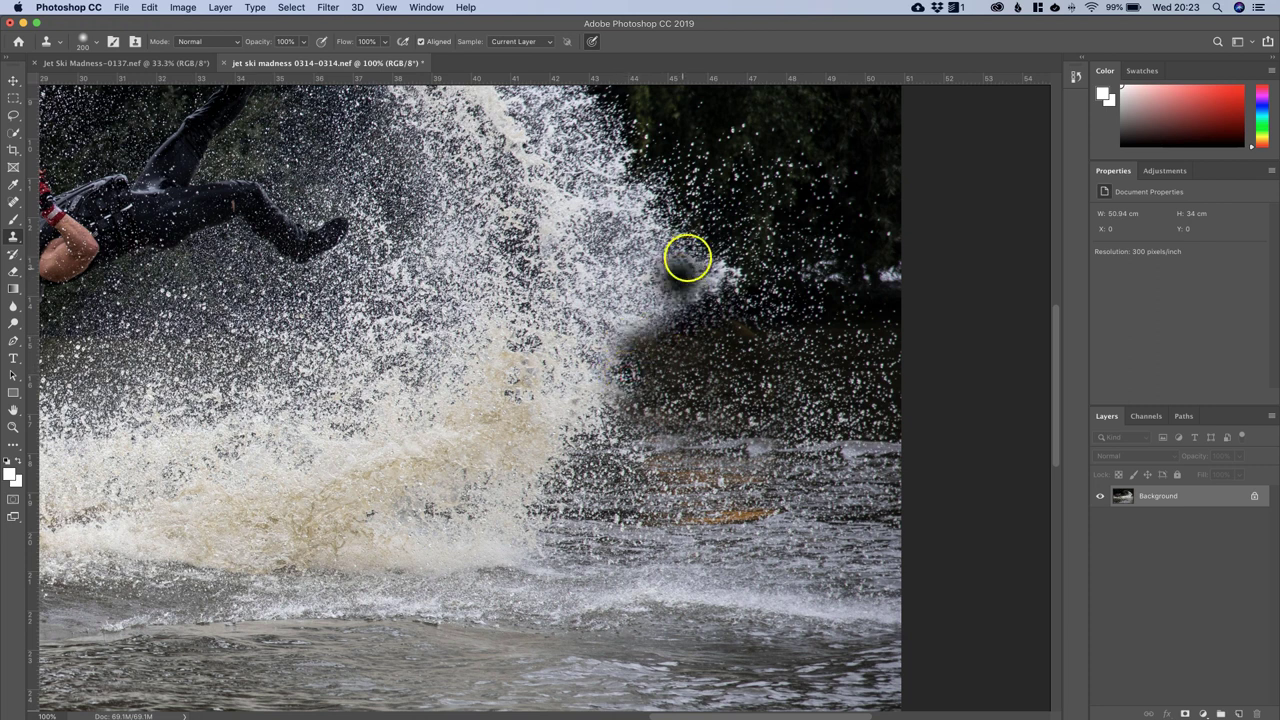
drag(644, 358, 664, 336)
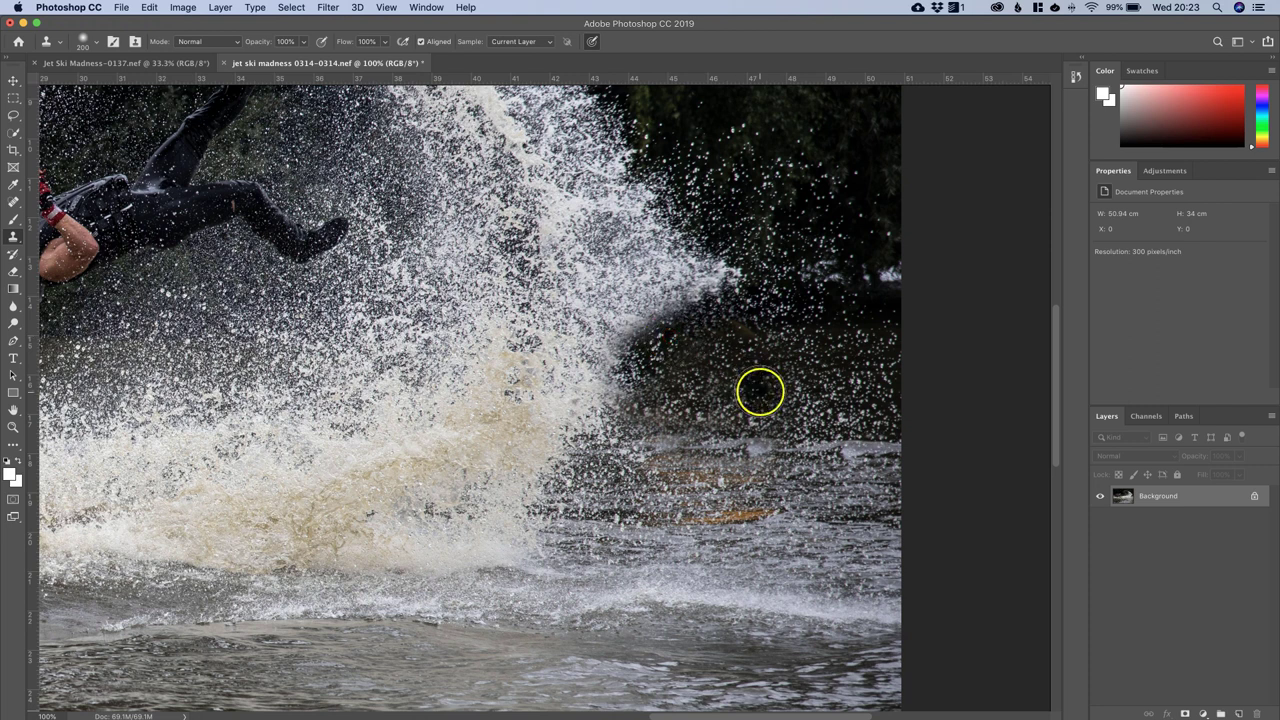
click(781, 462)
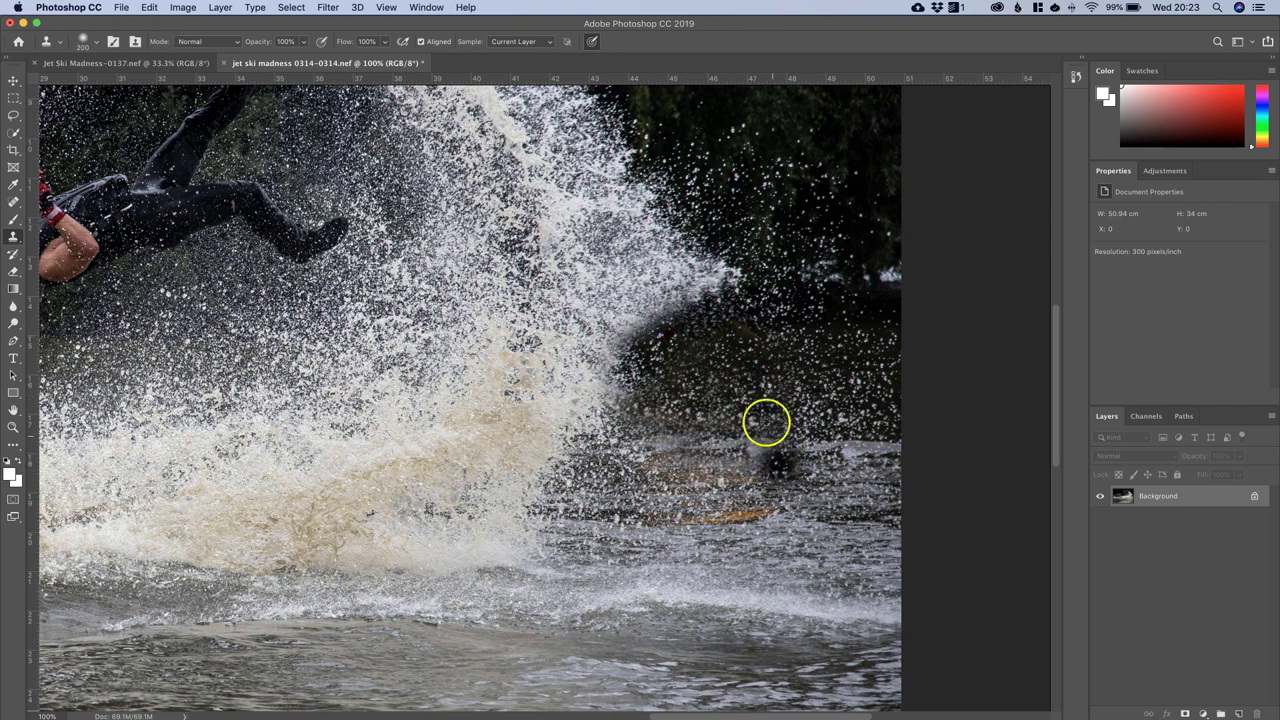
key(super+z)
Step: Stamp sampled background and droplets across the dark patch where the buoy was, undoing the last stamp
click(706, 355)
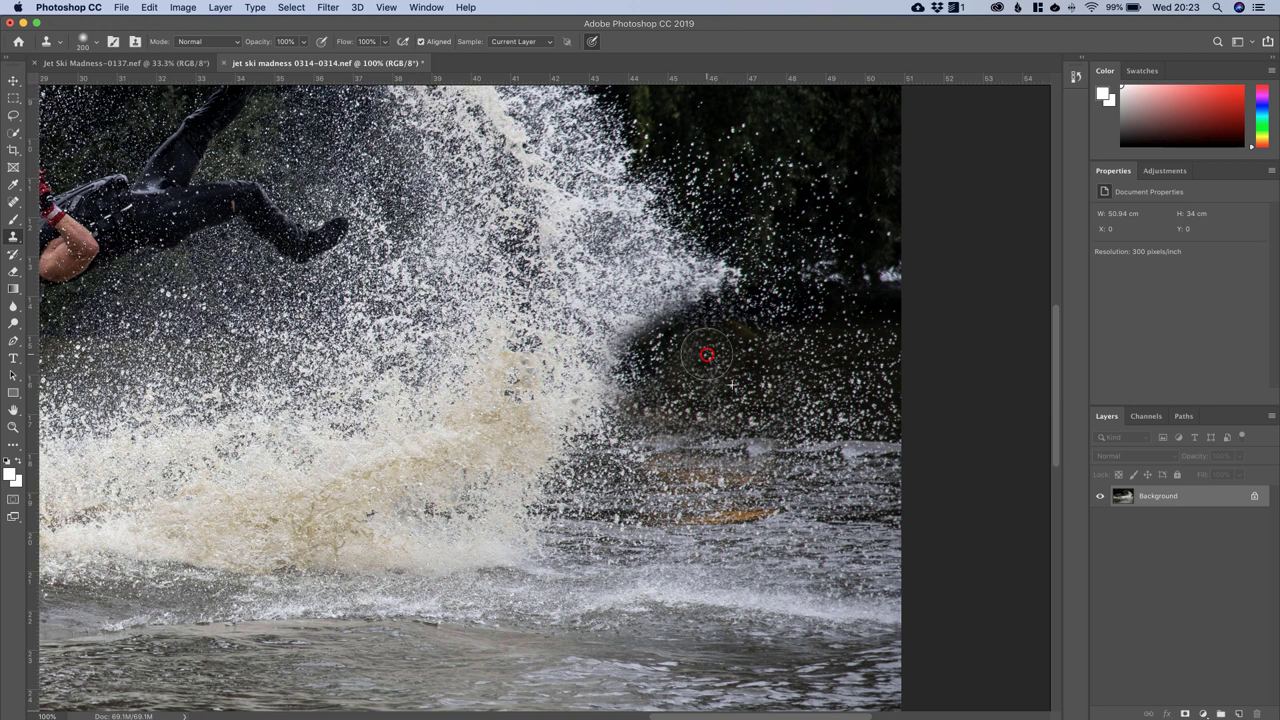
click(776, 383)
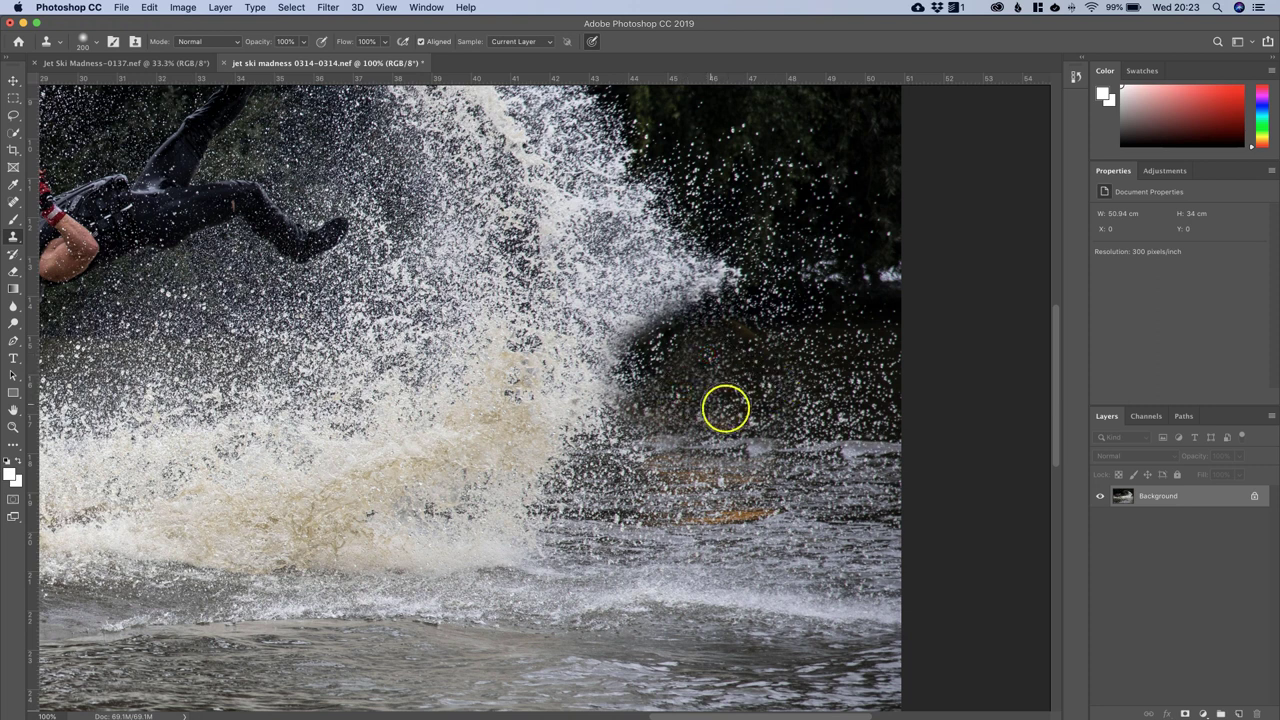
click(766, 371)
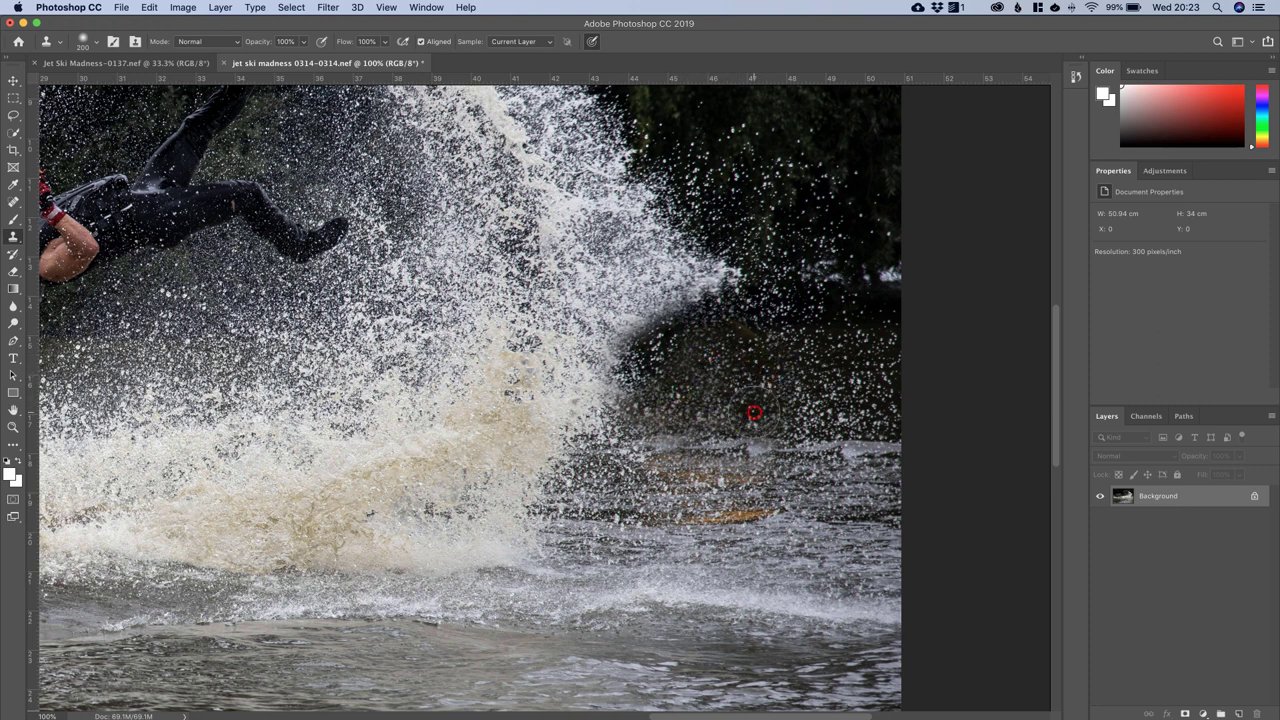
click(754, 412)
click(719, 392)
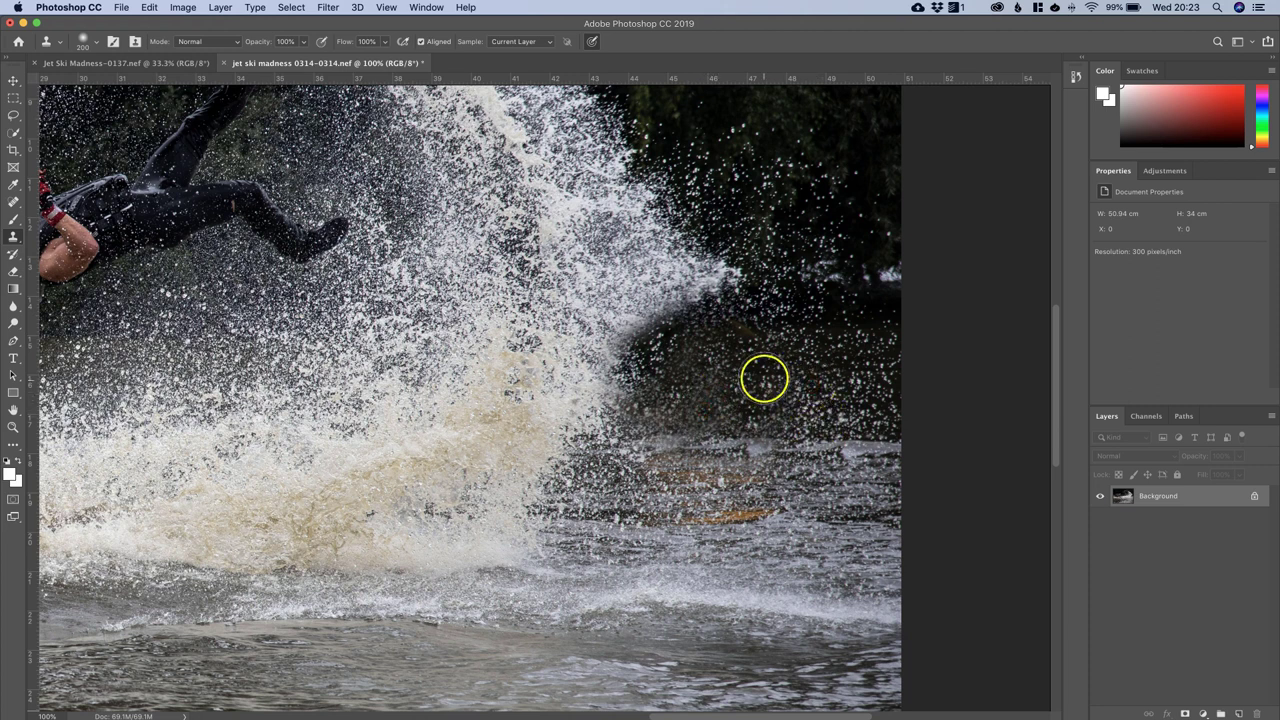
click(764, 379)
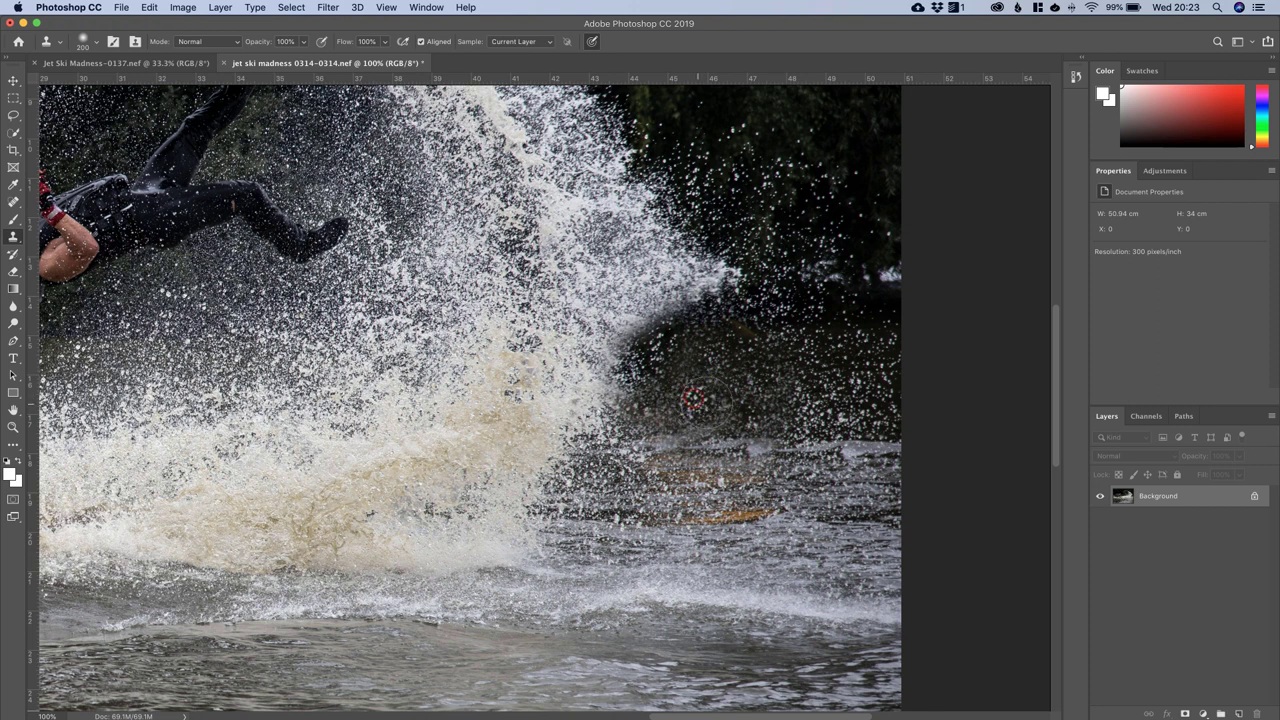
key(super+z)
Step: Resample the droplet-speckled background beside the former buoy area and stamp it over the patch to blend it
alt+click(841, 392)
click(724, 401)
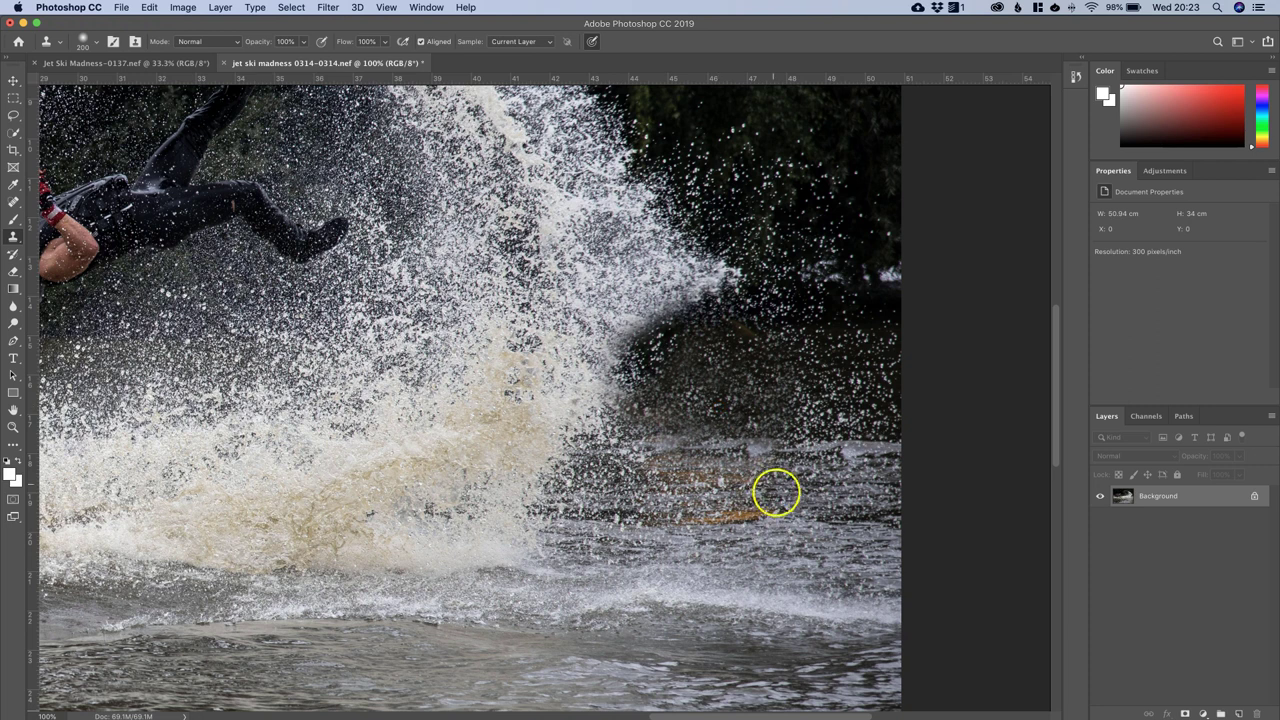
alt+click(818, 412)
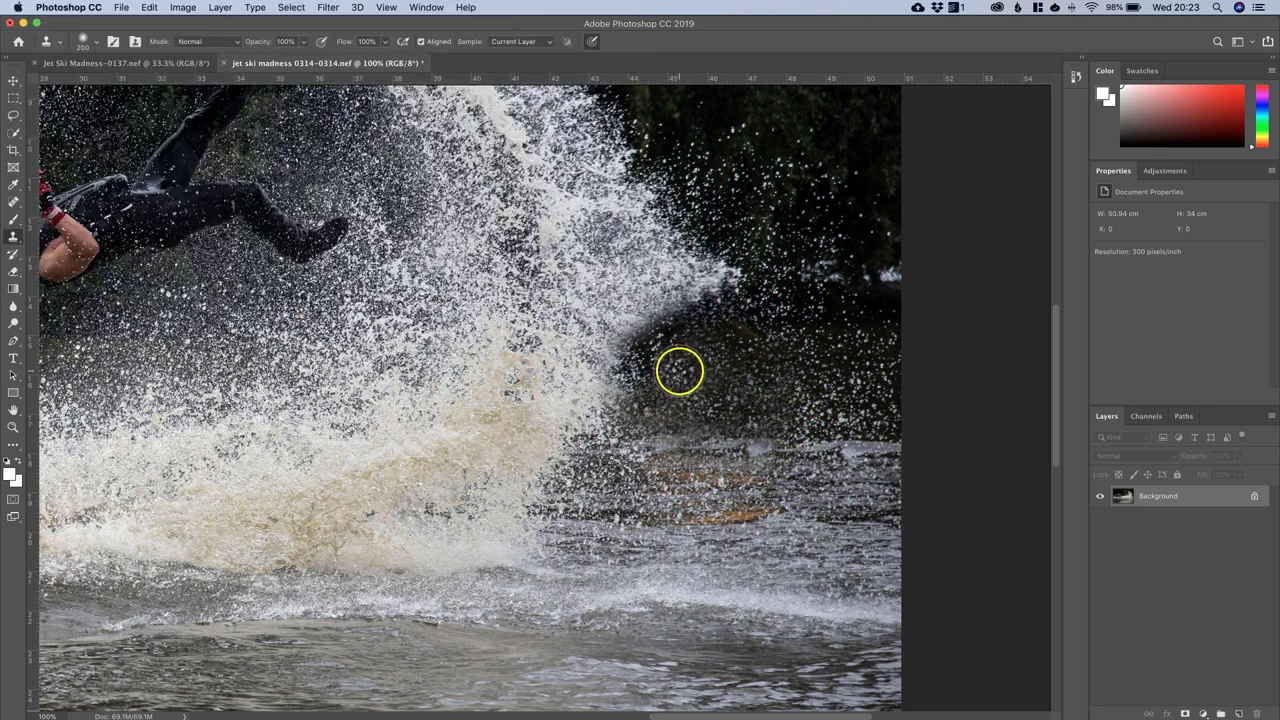
click(669, 374)
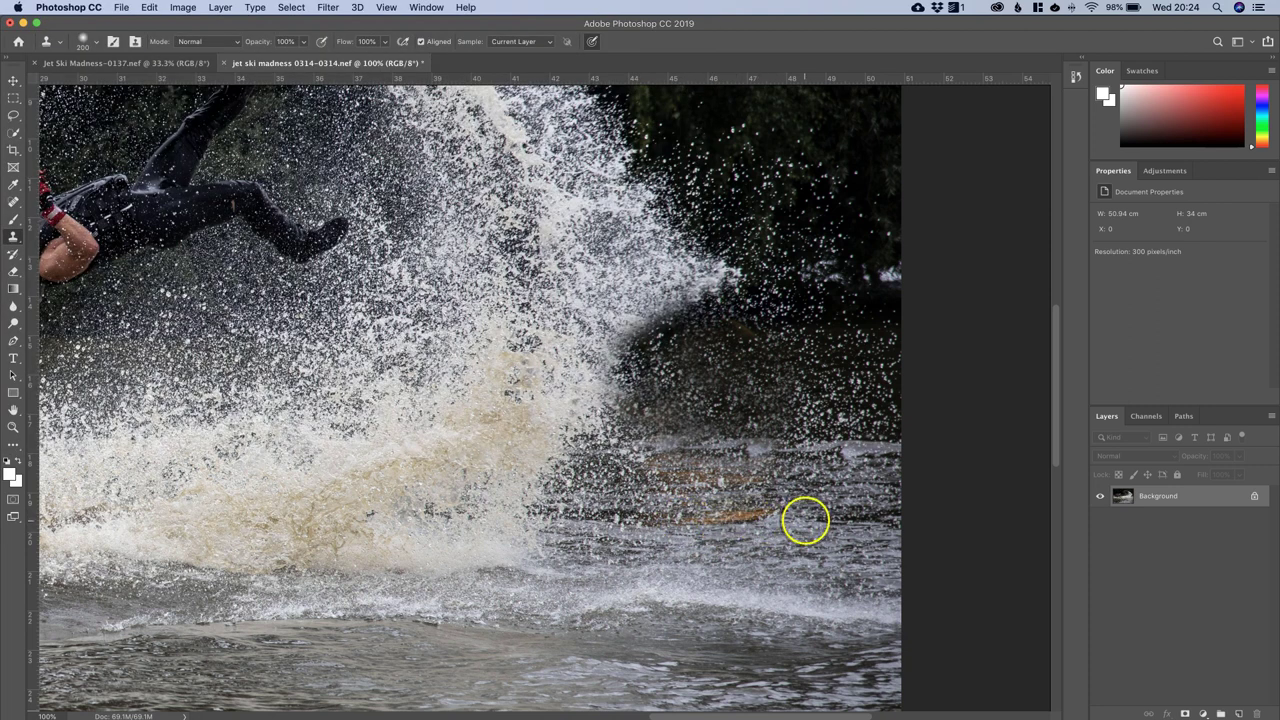
Step: Clone nearby rippled water over the buoy's orange reflection
alt+click(812, 531)
mouse_move(764, 520)
mouse_down()
mouse_move(722, 518)
mouse_move(752, 484)
mouse_move(692, 468)
mouse_up()
drag(697, 512, 703, 472)
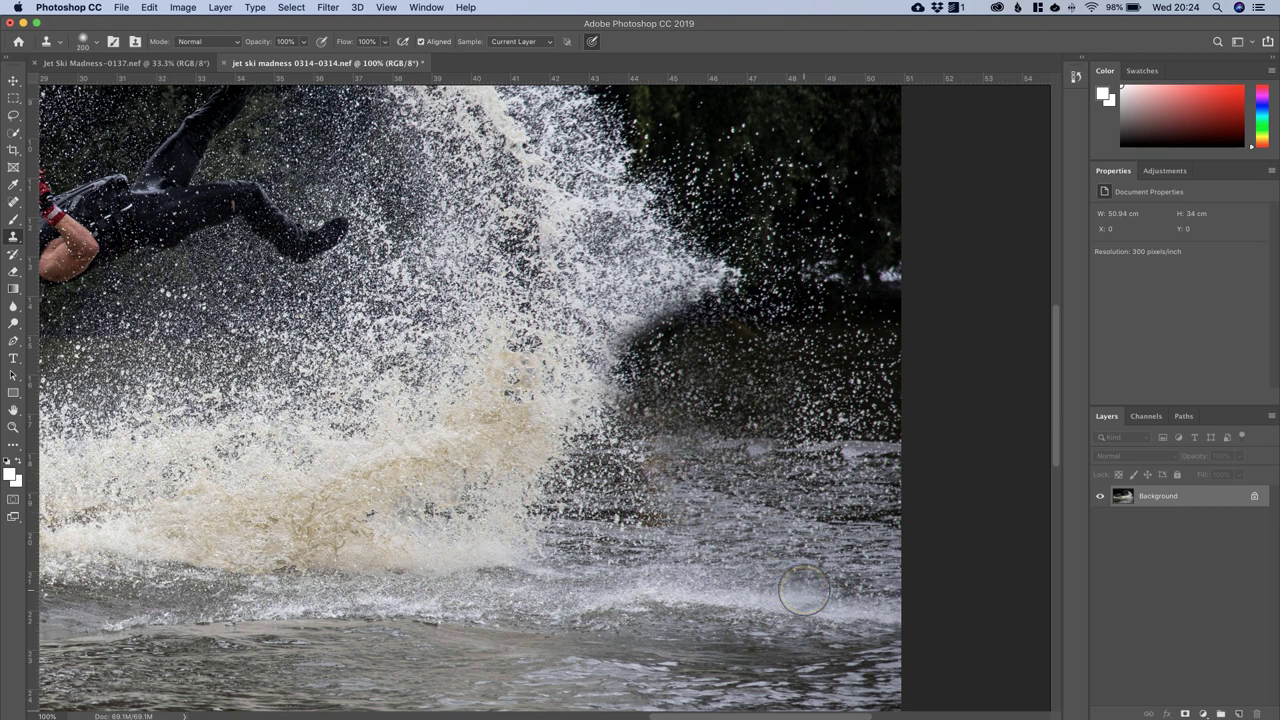
Step: Examine the retouched buoy area and spray edge in close-up and in the full image
key(super+minus)
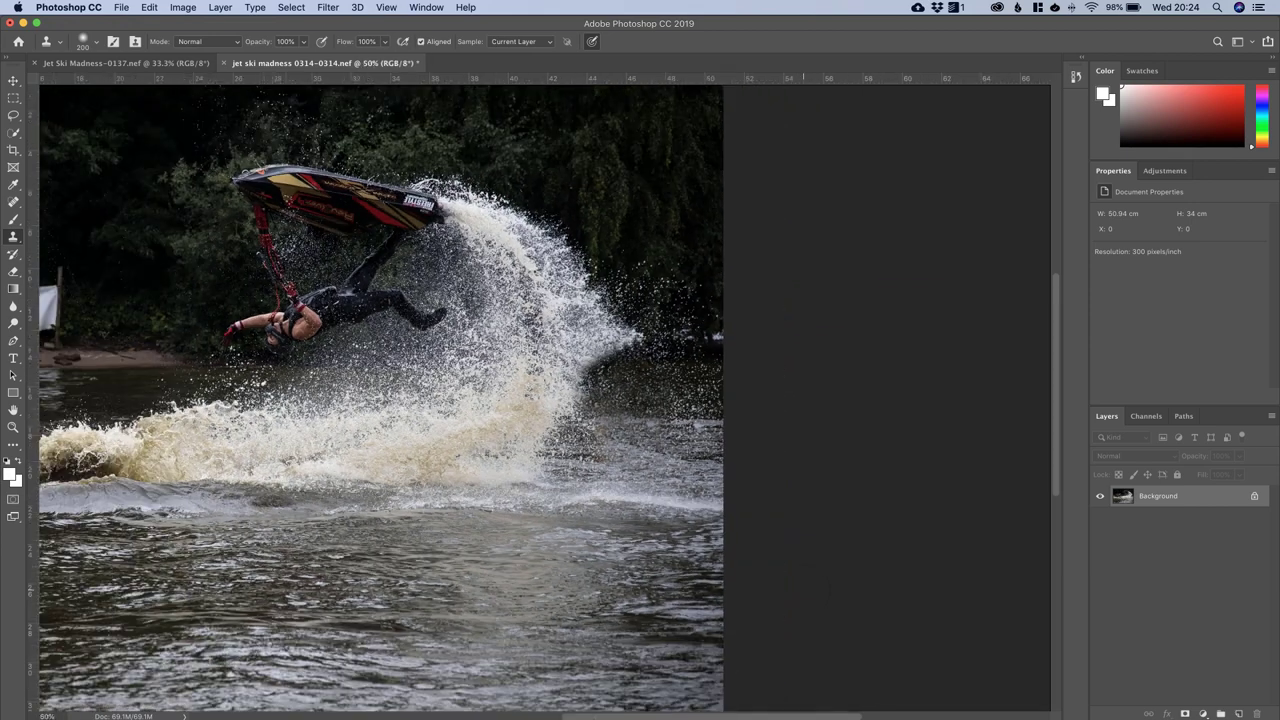
key(super+plus)
key(super+plus)
key(super+plus)
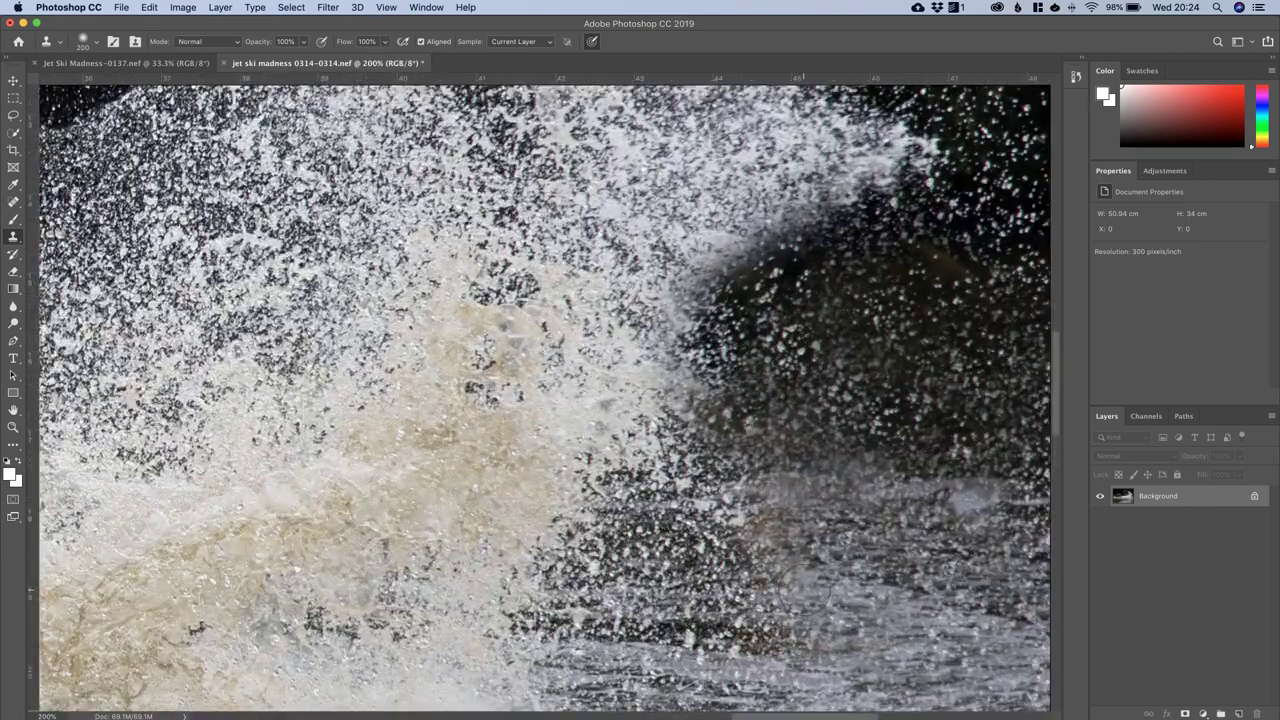
key(super+minus)
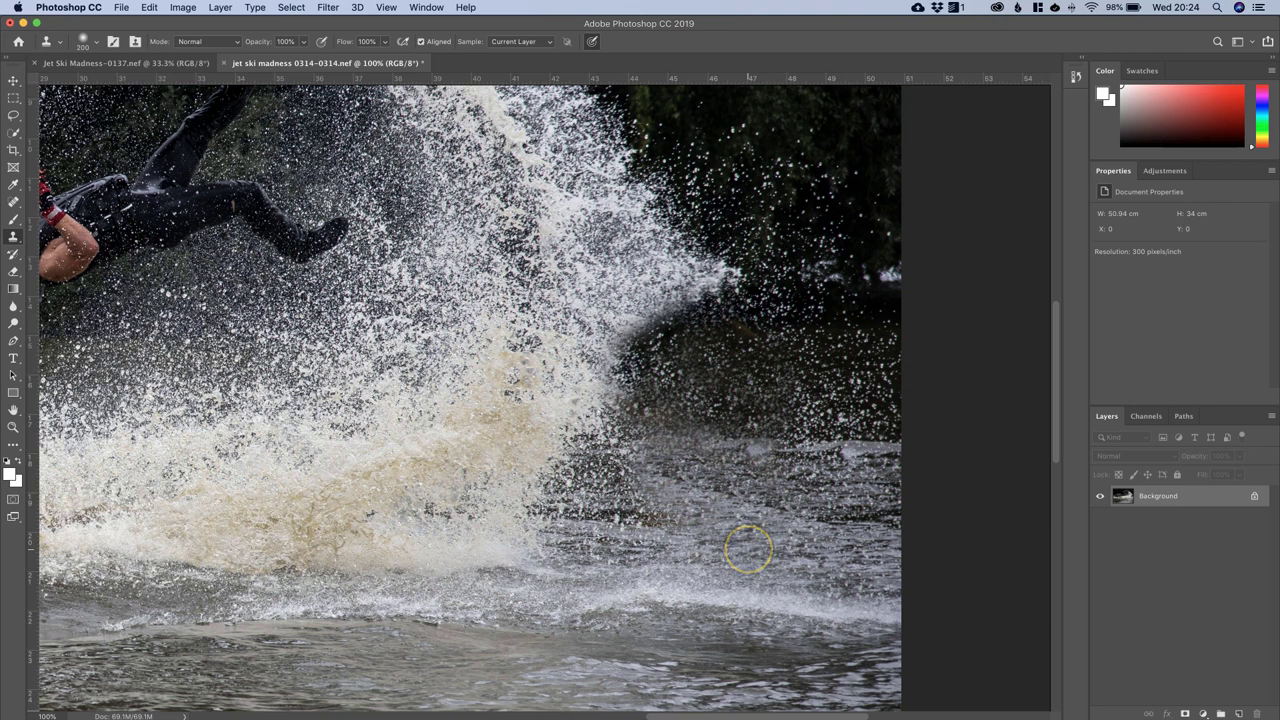
key(super+minus)
key(super+minus)
key(super+minus)
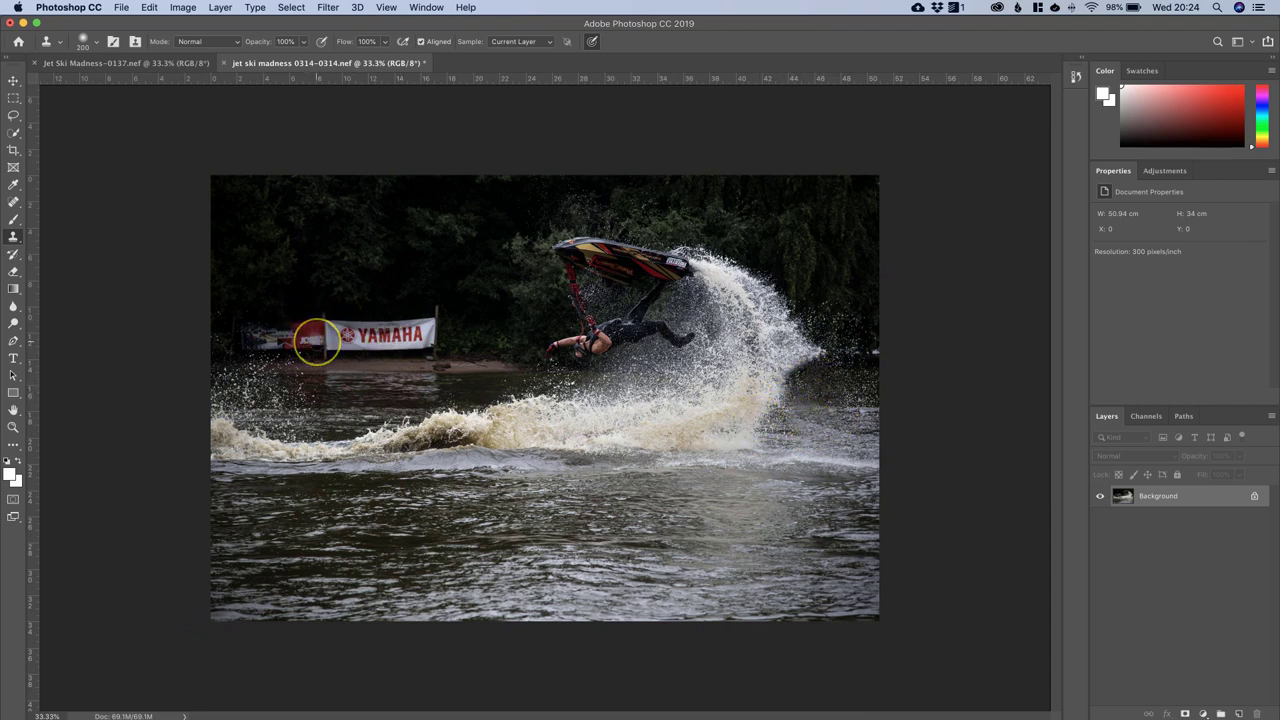
Step: Enlarge the clone brush to 300 and clone the dark foliage over the Jobe and Yamaha banners on the bank
key(super+plus)
key(super+plus)
key(super+plus)
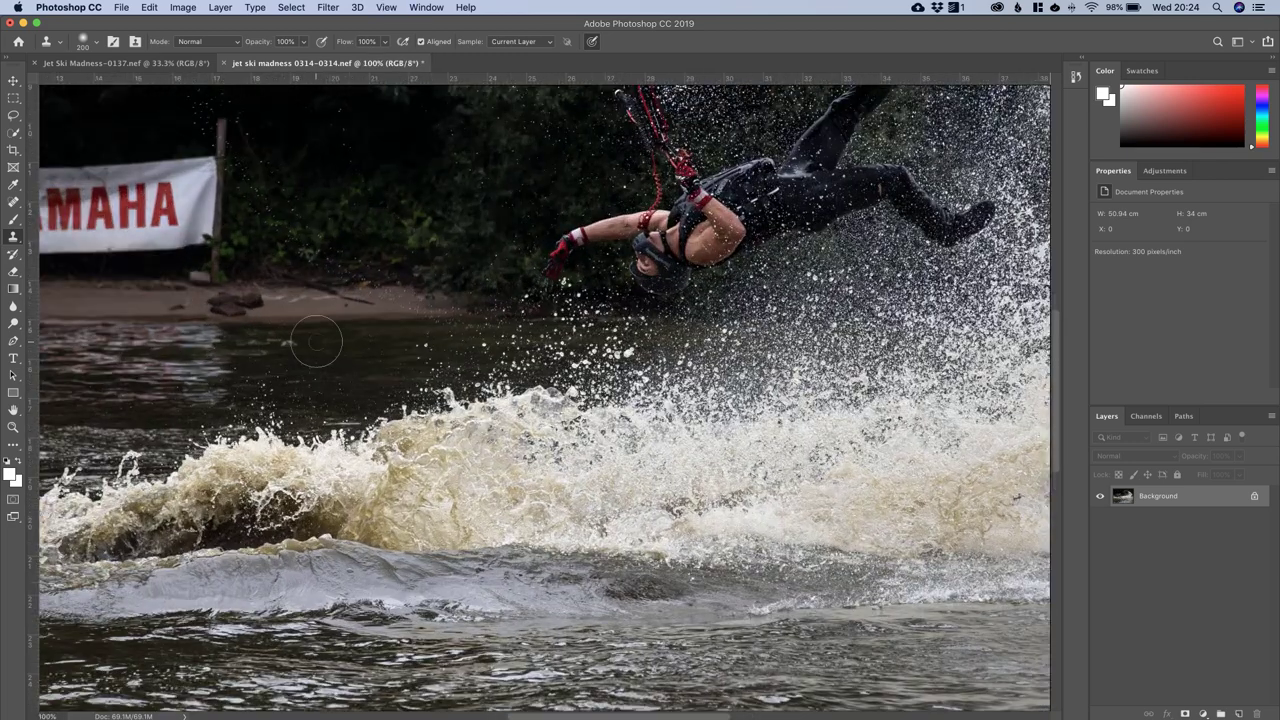
mouse_move(305, 314)
mouse_down()
mouse_move(362, 313)
mouse_move(568, 376)
mouse_move(810, 383)
mouse_move(717, 399)
mouse_up()
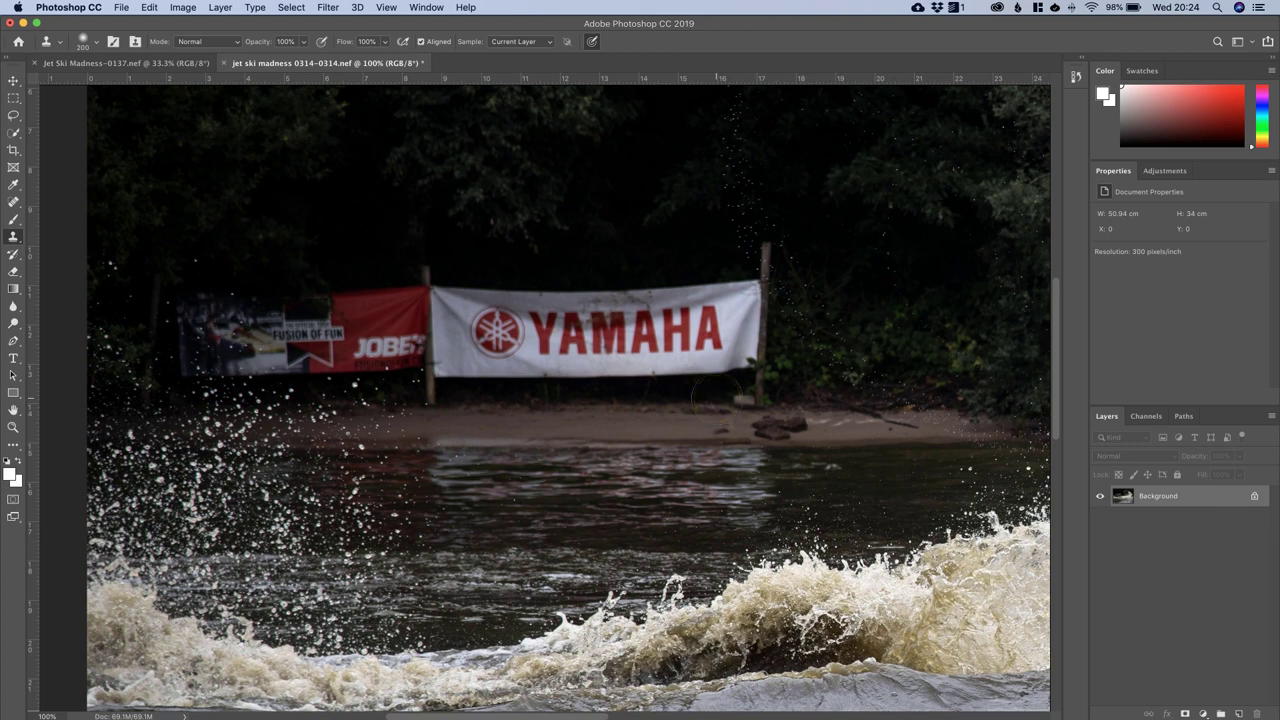
mouse_move(678, 312)
mouse_down()
mouse_move(668, 282)
mouse_move(690, 296)
mouse_move(698, 284)
mouse_move(750, 320)
mouse_move(743, 289)
mouse_up()
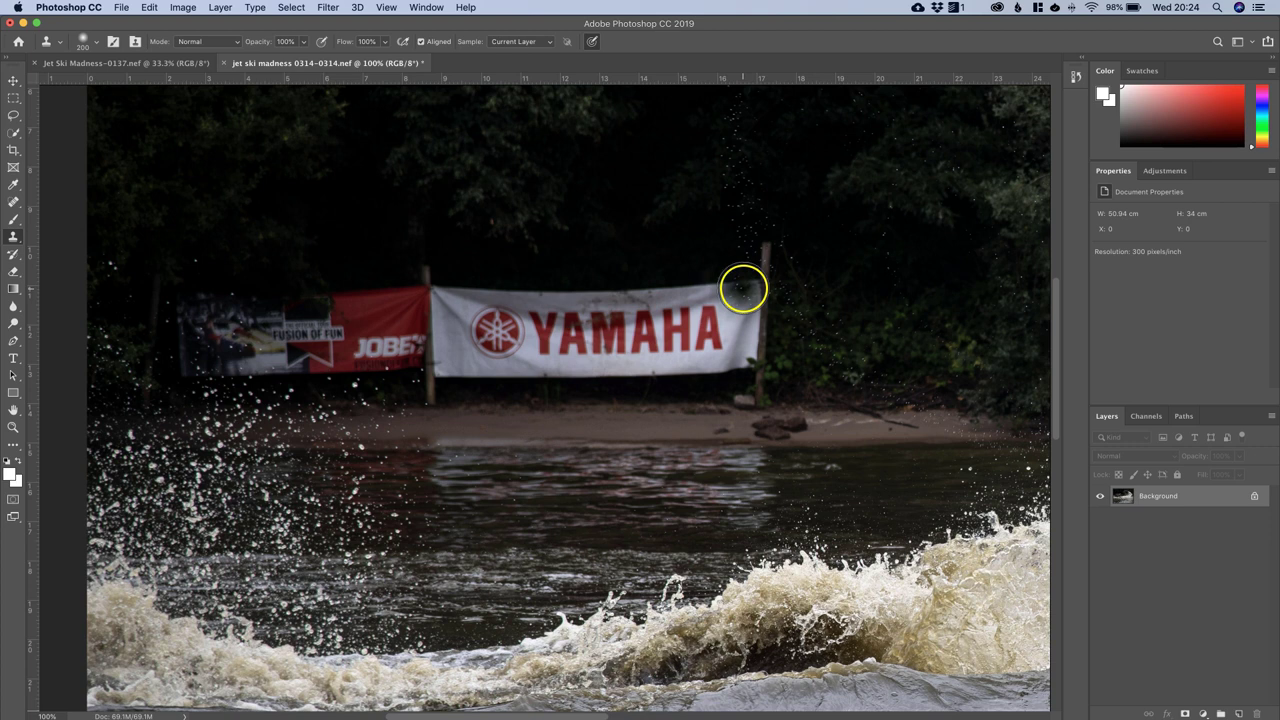
mouse_move(834, 217)
mouse_down()
mouse_move(788, 300)
mouse_move(669, 437)
mouse_move(611, 480)
mouse_move(611, 443)
mouse_move(671, 311)
mouse_move(666, 274)
mouse_move(561, 348)
mouse_move(574, 406)
mouse_move(586, 414)
mouse_move(592, 392)
mouse_up()
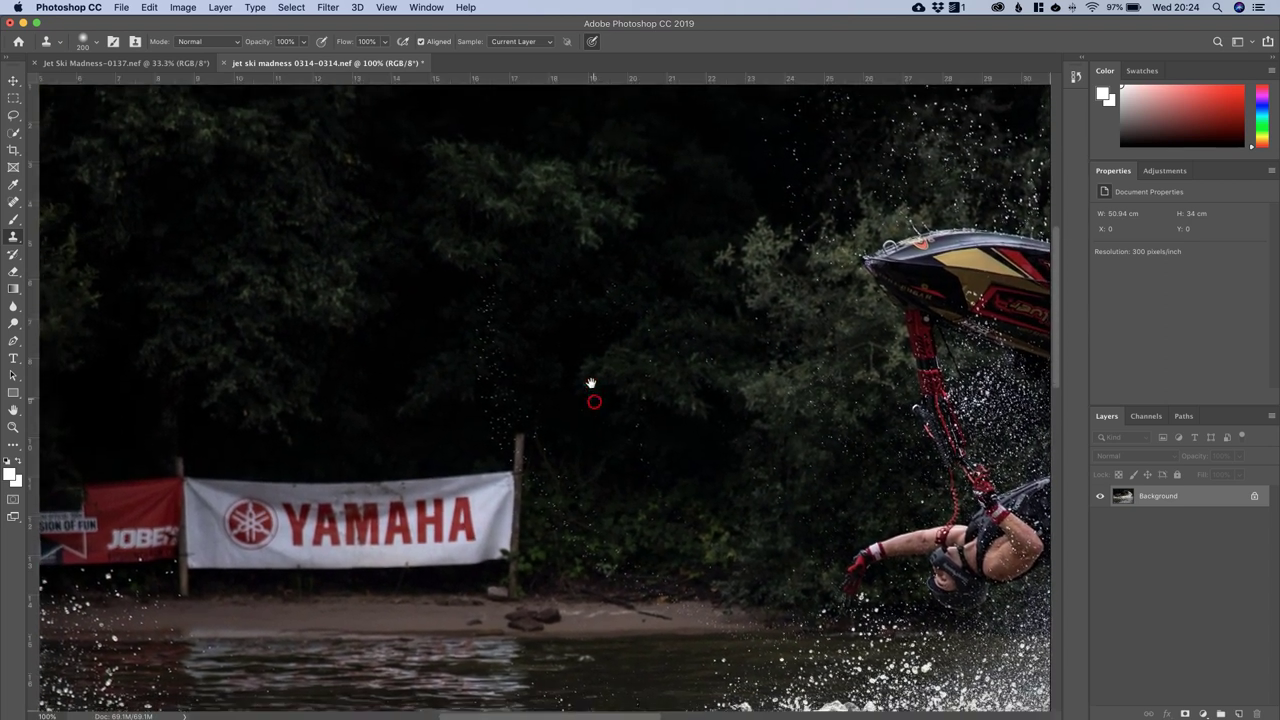
drag(580, 468, 714, 380)
drag(553, 409, 652, 378)
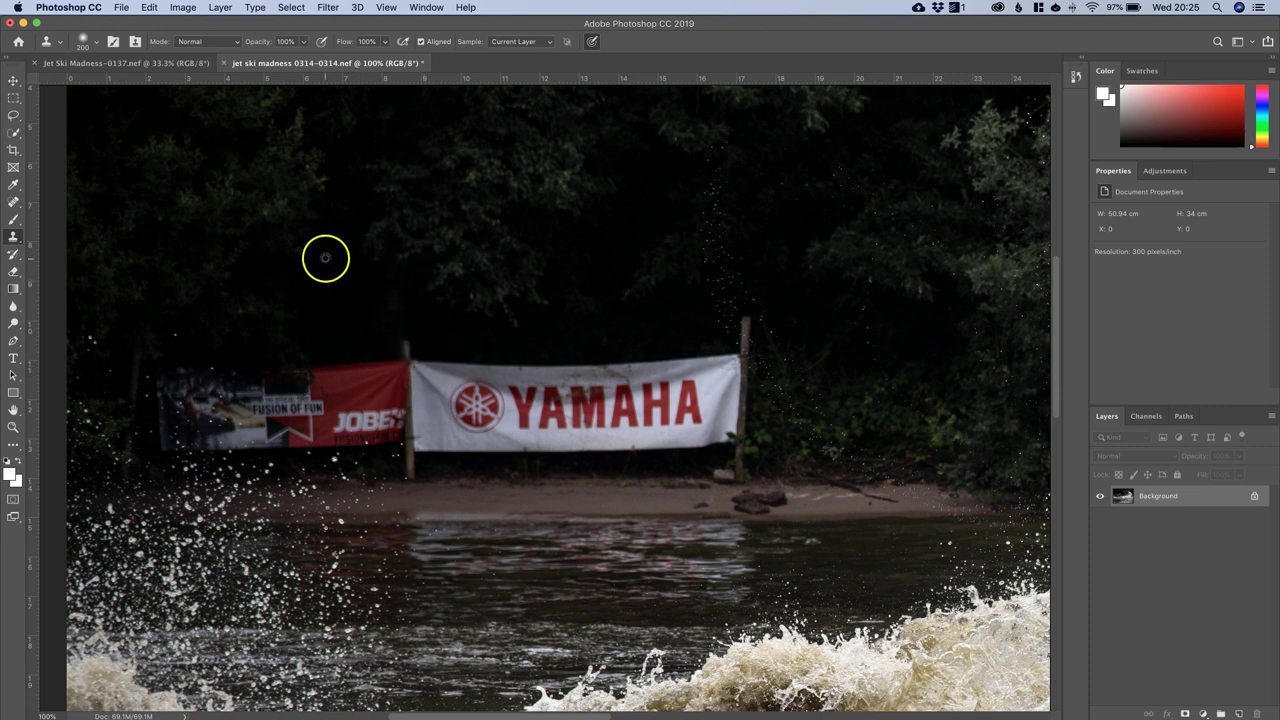
key(bracketright)
key(bracketright)
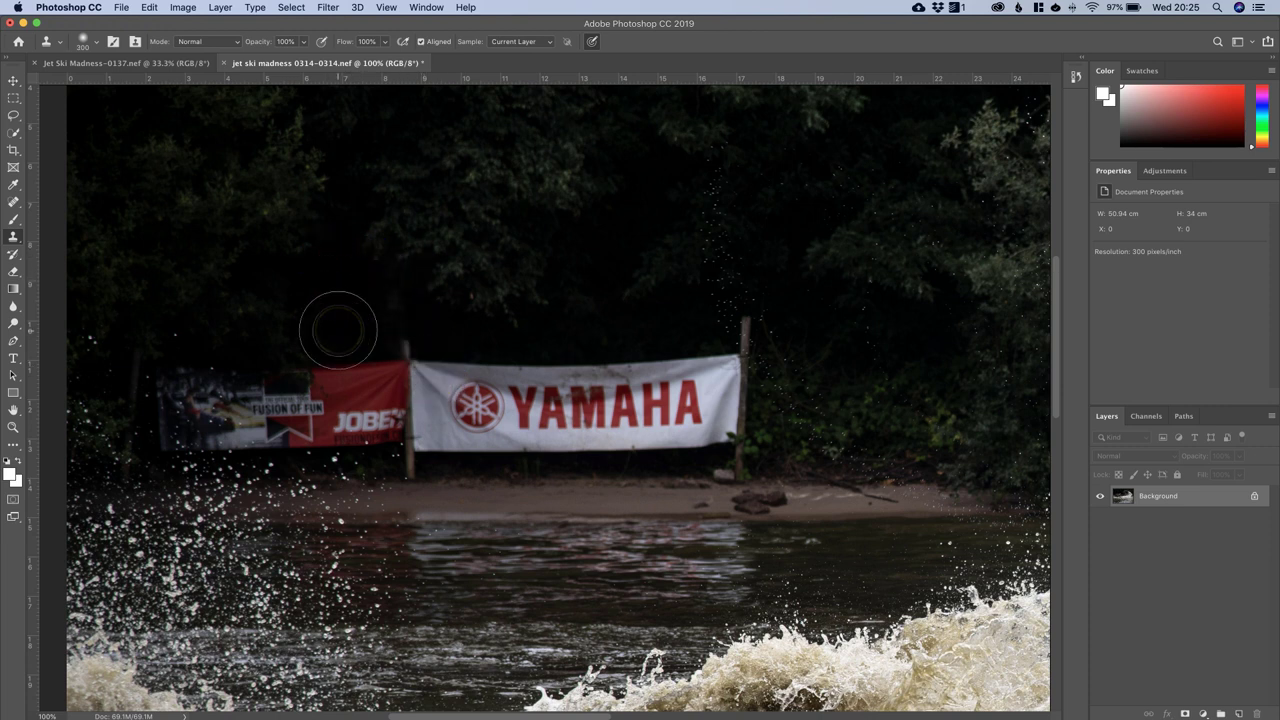
mouse_move(313, 374)
mouse_down()
mouse_move(151, 382)
mouse_move(163, 378)
mouse_move(168, 415)
mouse_move(214, 379)
mouse_move(323, 373)
mouse_move(220, 438)
mouse_move(377, 430)
mouse_move(390, 358)
mouse_move(406, 382)
mouse_move(459, 373)
mouse_move(411, 453)
mouse_move(549, 426)
mouse_move(694, 427)
mouse_move(541, 419)
mouse_move(486, 397)
mouse_move(497, 380)
mouse_move(469, 396)
mouse_move(659, 366)
mouse_move(691, 340)
mouse_move(743, 347)
mouse_move(739, 387)
mouse_move(676, 383)
mouse_move(696, 374)
mouse_move(715, 431)
mouse_up()
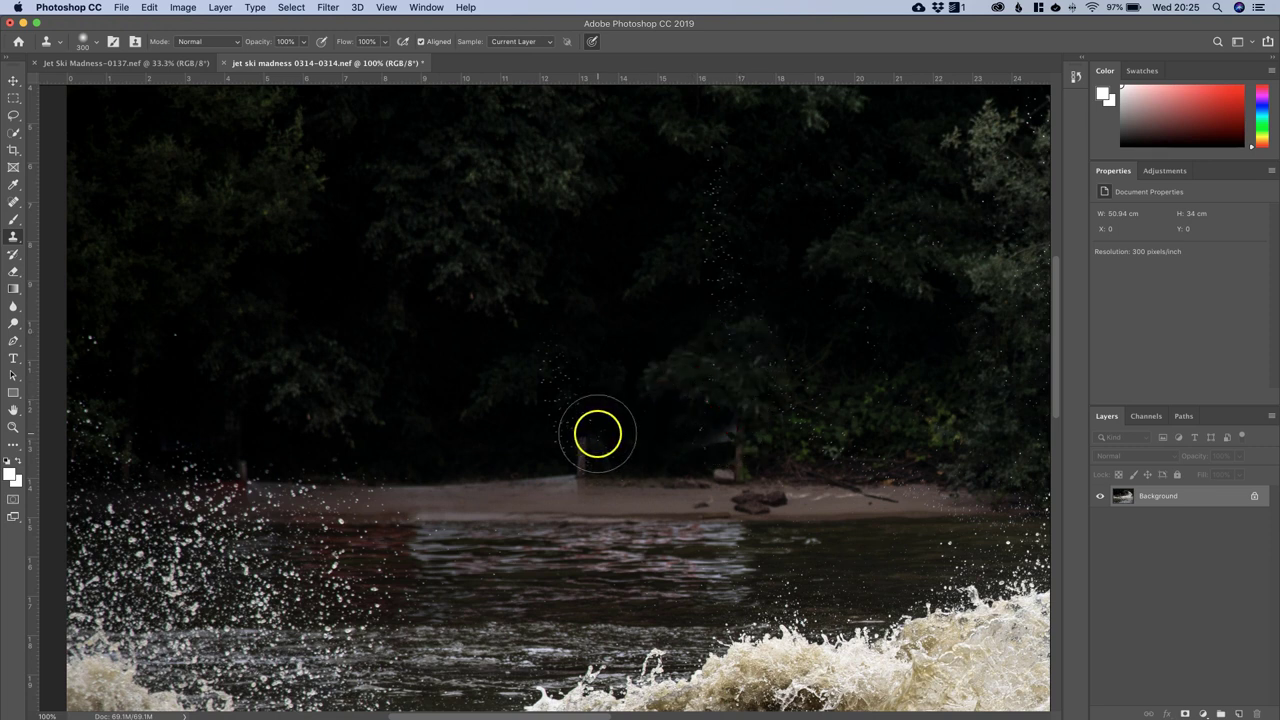
Step: Shrink the brush and clone away the leftover post and banner edge along the sandy shoreline, undoing the last stamp
mouse_move(585, 397)
mouse_down()
mouse_move(598, 351)
mouse_move(562, 391)
mouse_move(579, 443)
mouse_up()
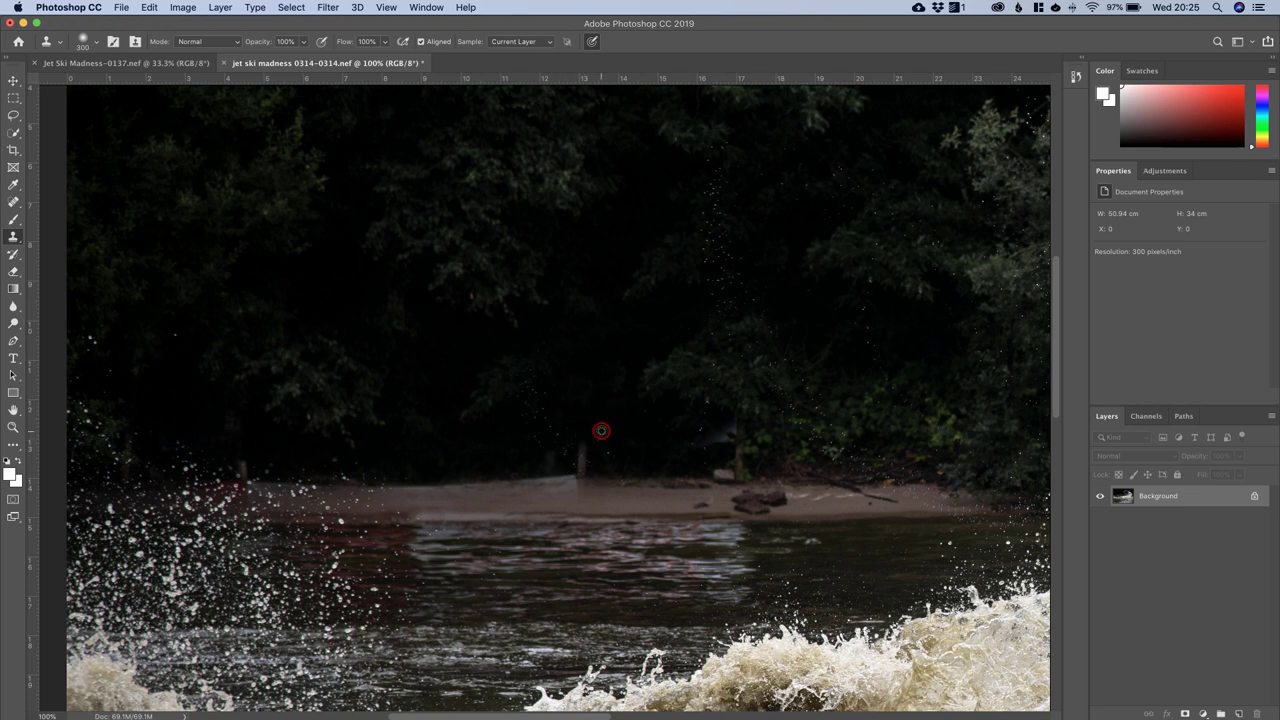
key(bracketleft)
key(bracketleft)
key(bracketleft)
click(581, 443)
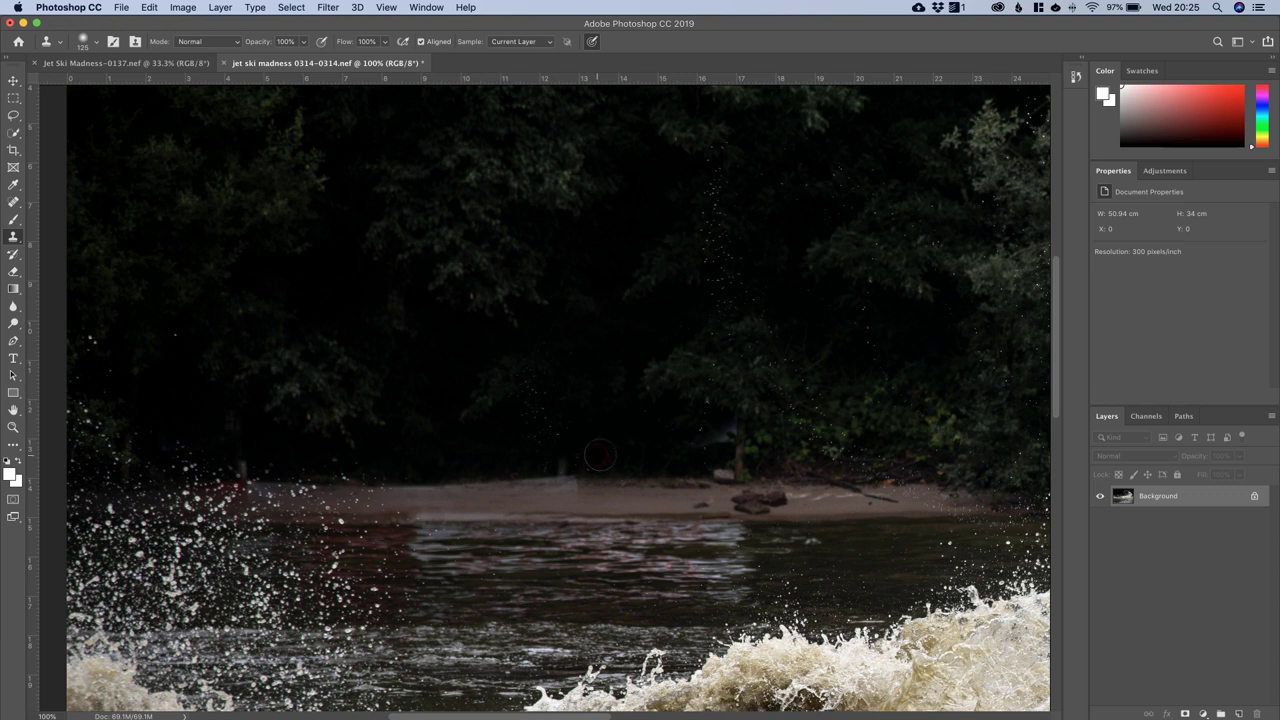
key(bracketleft)
click(591, 489)
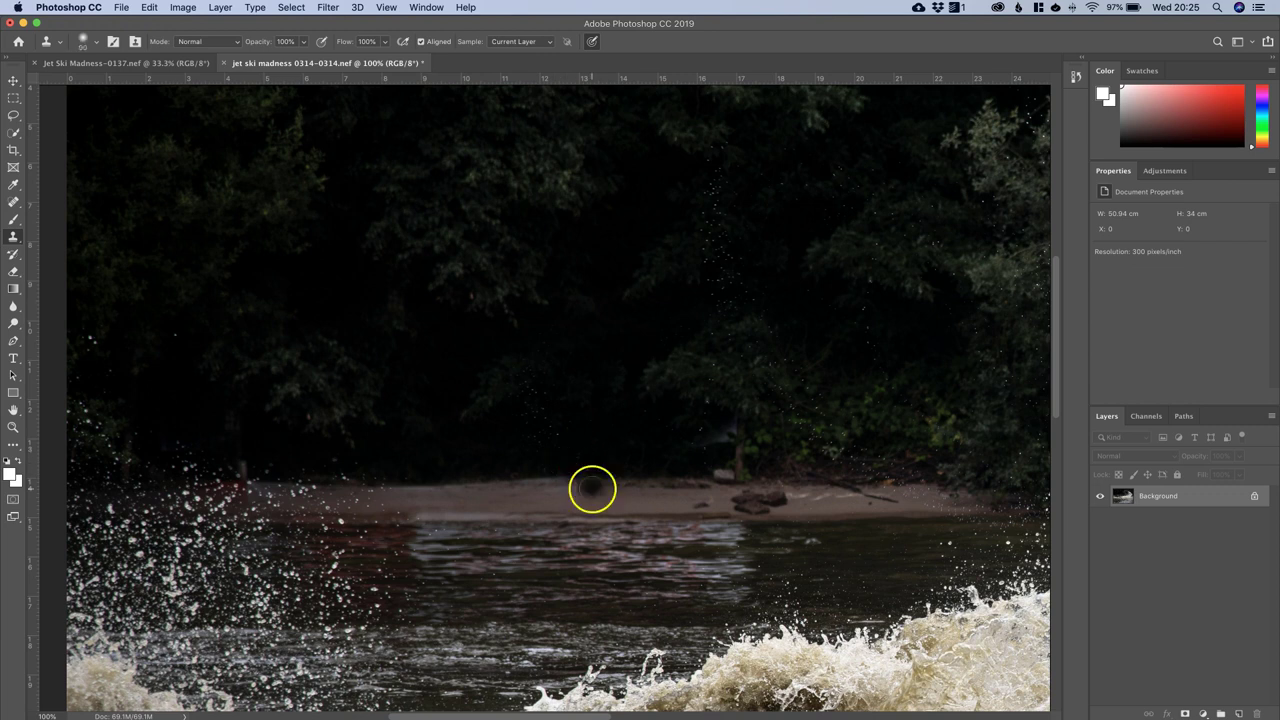
key(super+z)
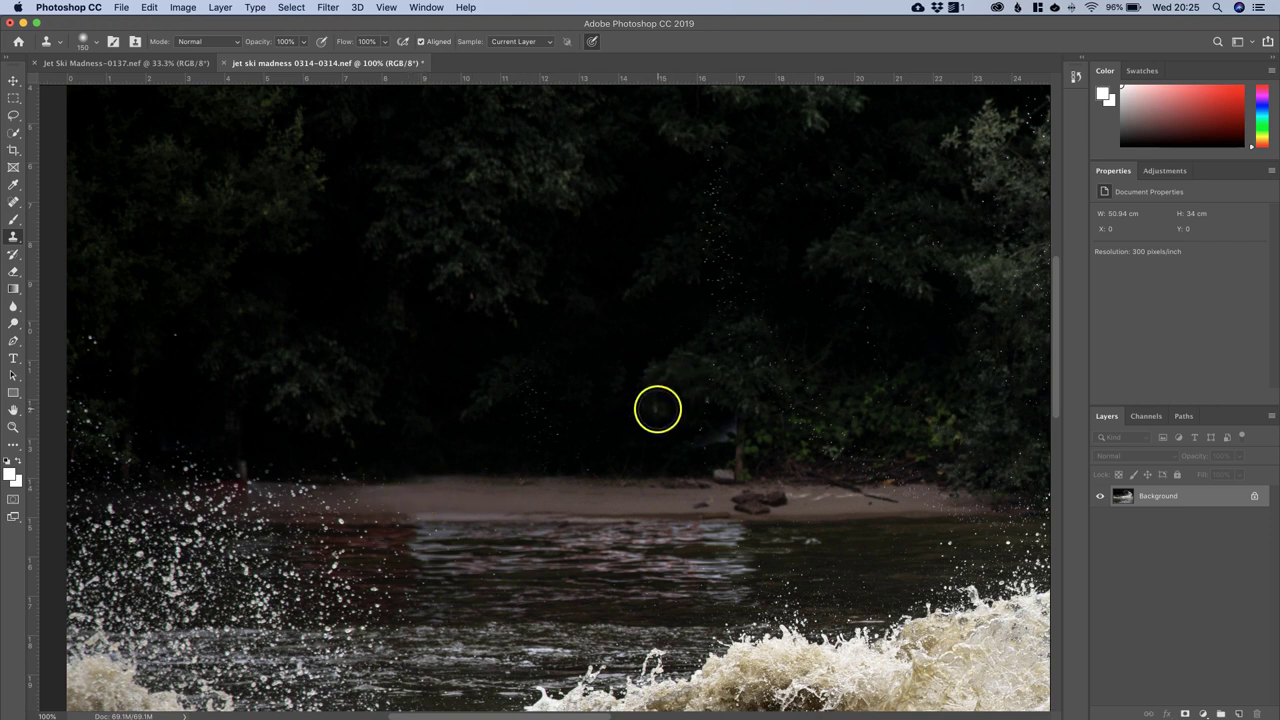
Step: Set the brush size to 175 and clone dark foliage over the repeated droplets and leaf patterns above the shore
key(bracketright)
key(bracketright)
key(bracketright)
key(bracketright)
key(bracketright)
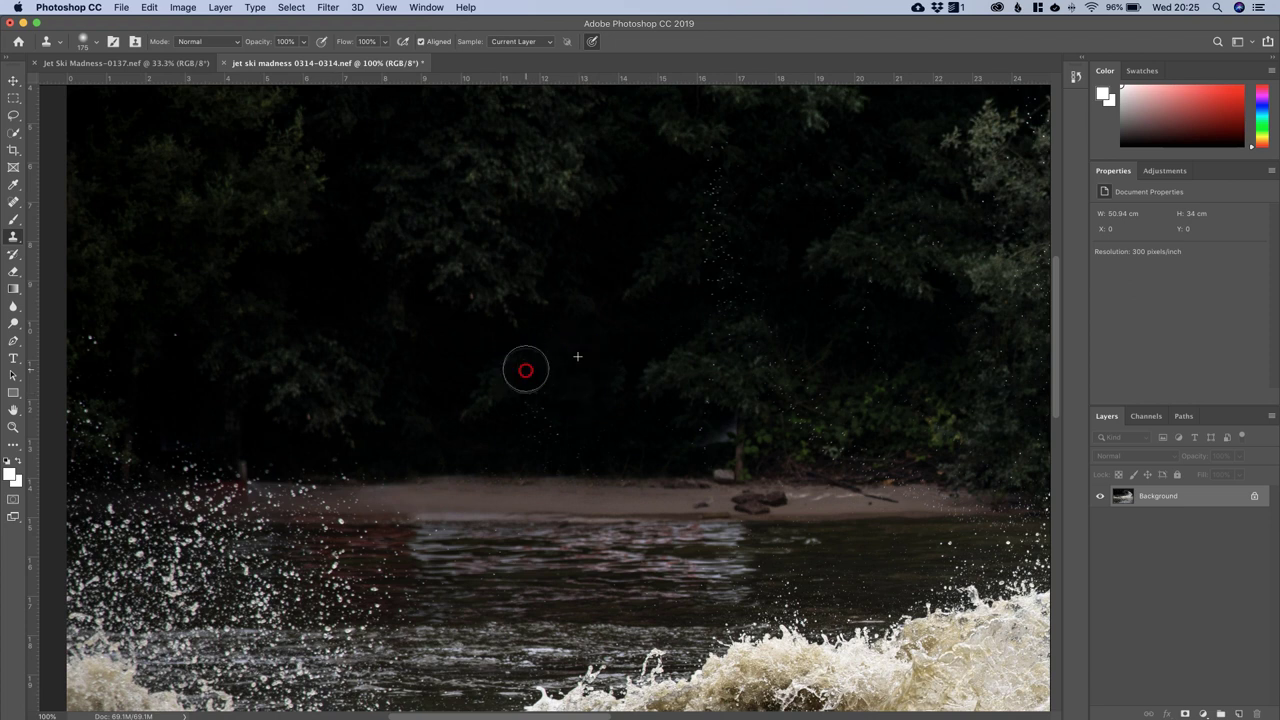
mouse_move(499, 431)
mouse_down()
mouse_move(508, 448)
mouse_move(566, 449)
mouse_up()
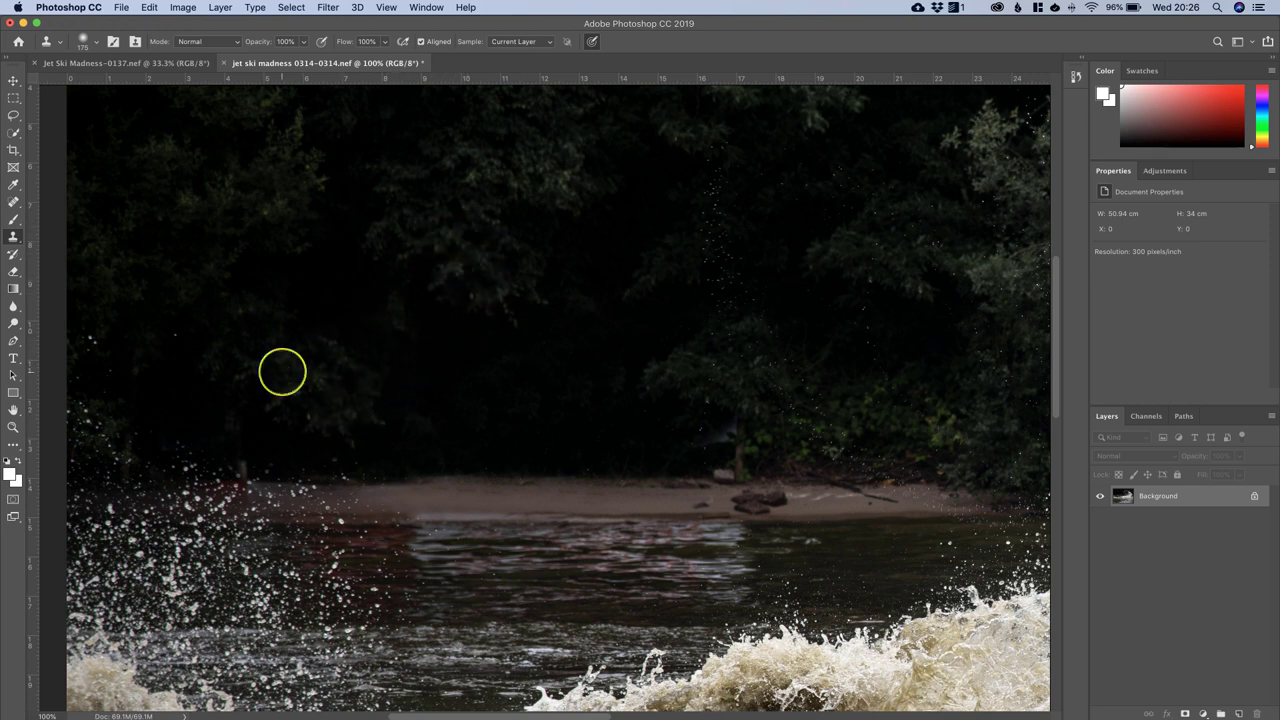
mouse_move(286, 403)
mouse_down()
mouse_move(390, 447)
mouse_move(360, 399)
mouse_move(241, 355)
mouse_up()
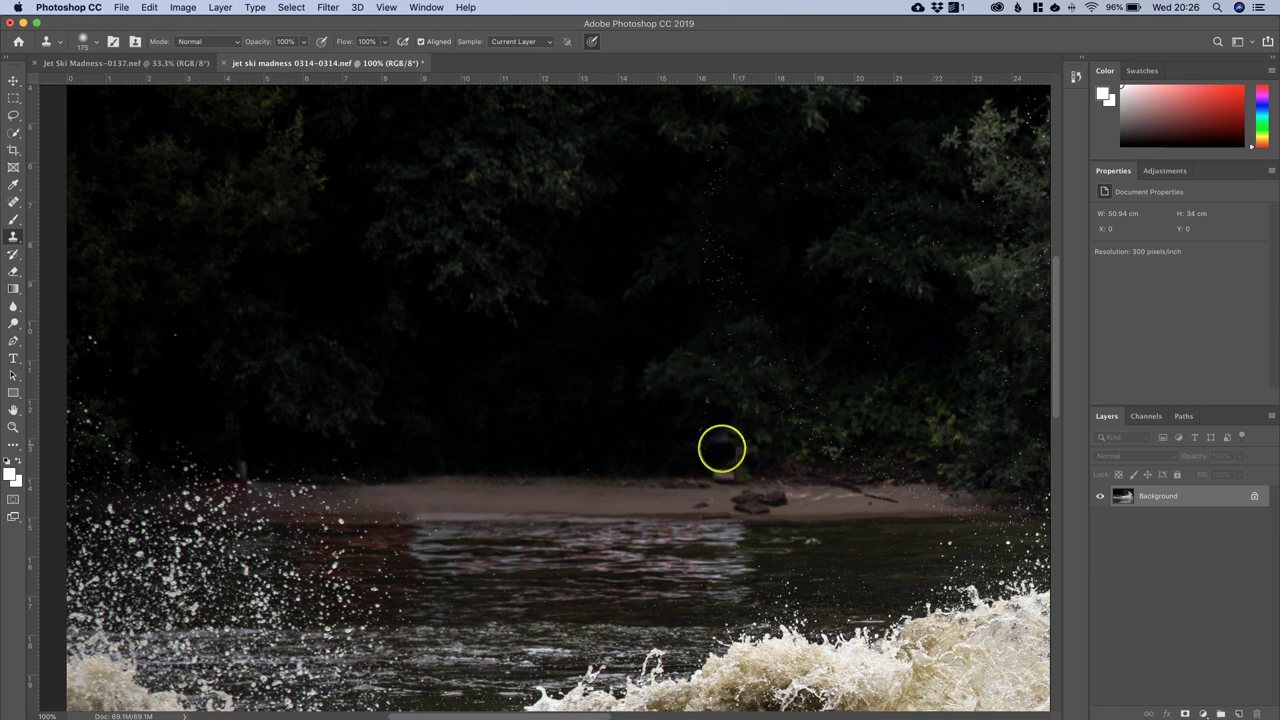
Step: Examine the retouched bank in the full image and the banners' reflection on the water in close-up
key(super+minus)
key(super+minus)
key(super+minus)
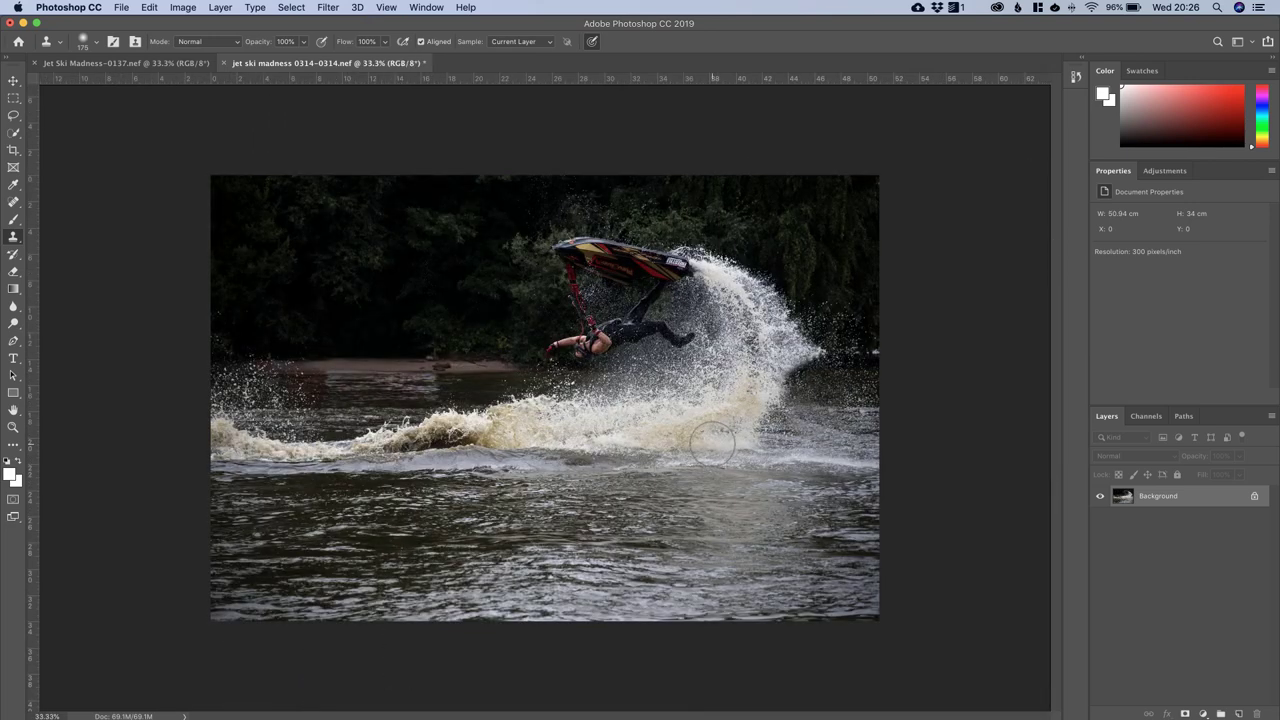
key(super+plus)
key(super+plus)
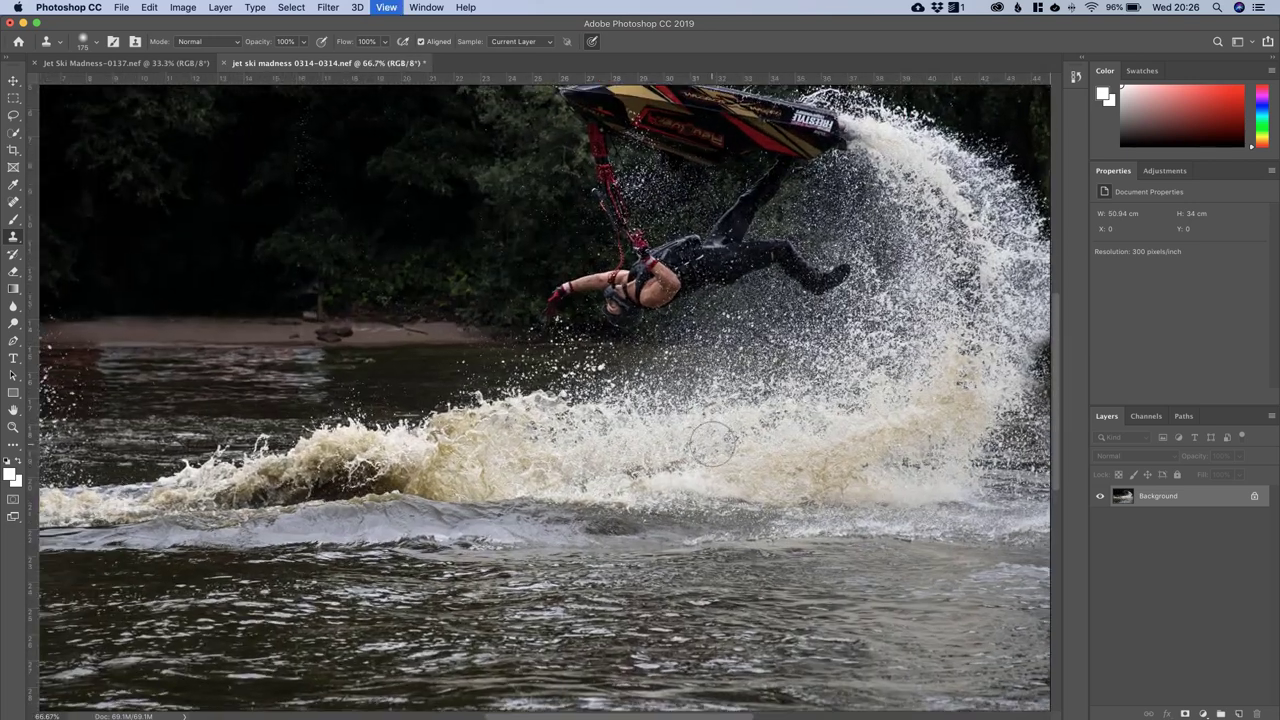
key(super+plus)
key(super+plus)
click(713, 443)
drag(124, 320, 1000, 356)
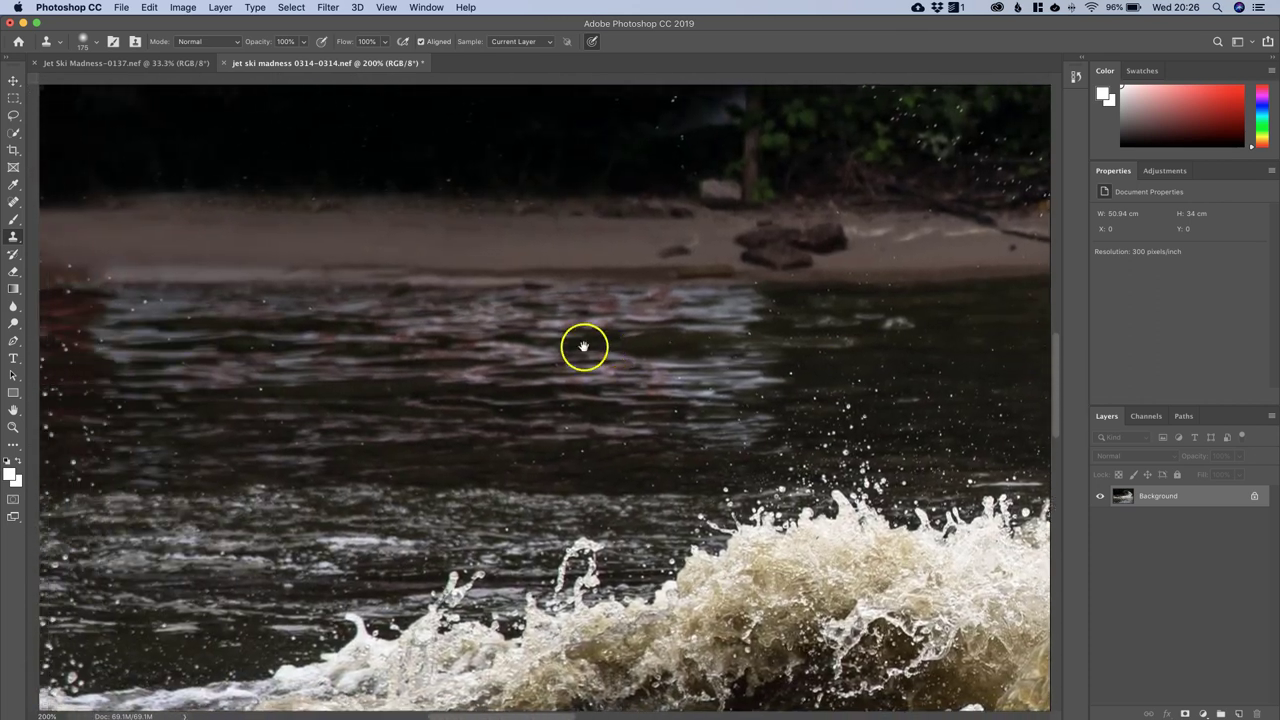
drag(584, 346, 609, 334)
click(611, 336)
key(super+minus)
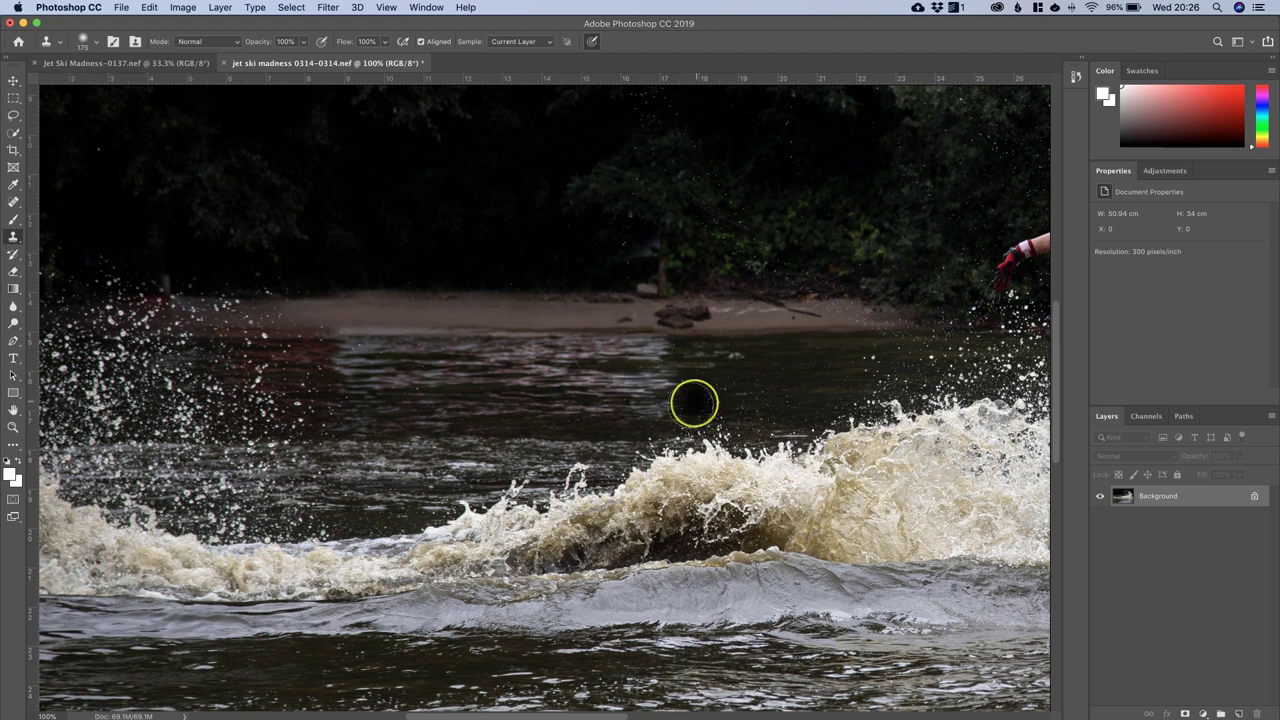
Step: Sample dark water beside the banners' reflection and clone it across the white and red streaks below the shore
drag(623, 413, 755, 361)
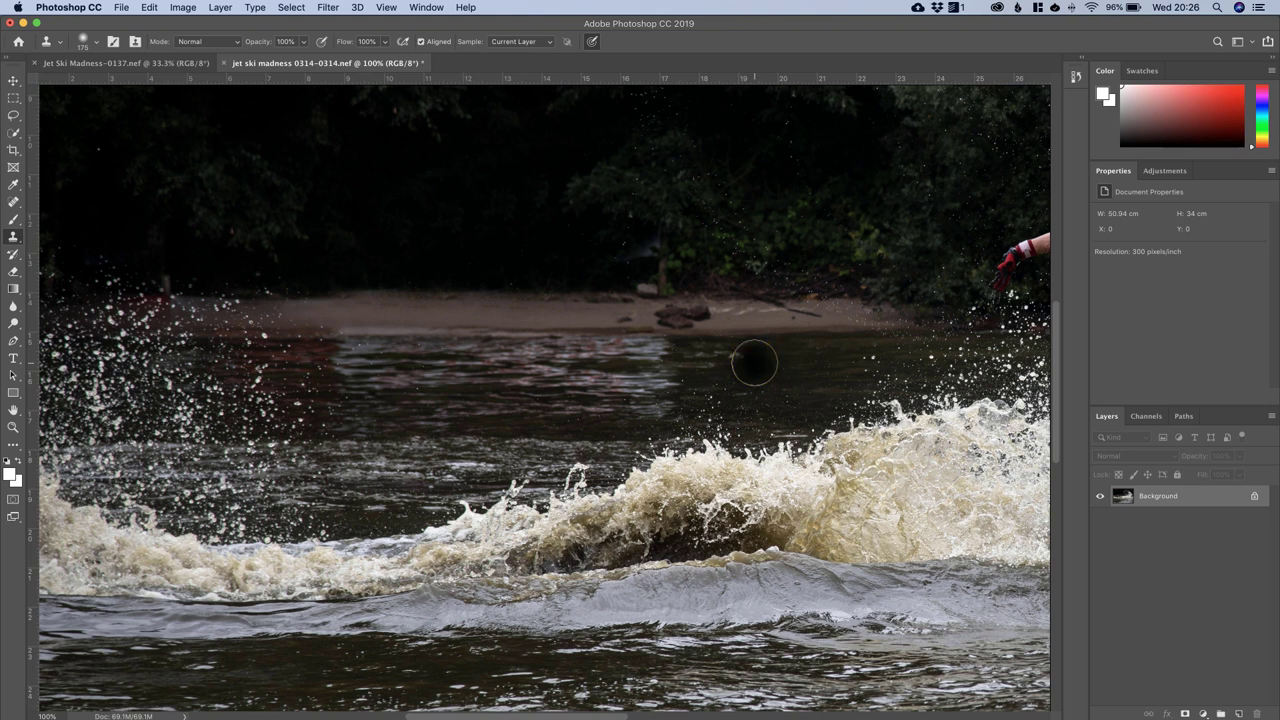
click(754, 363)
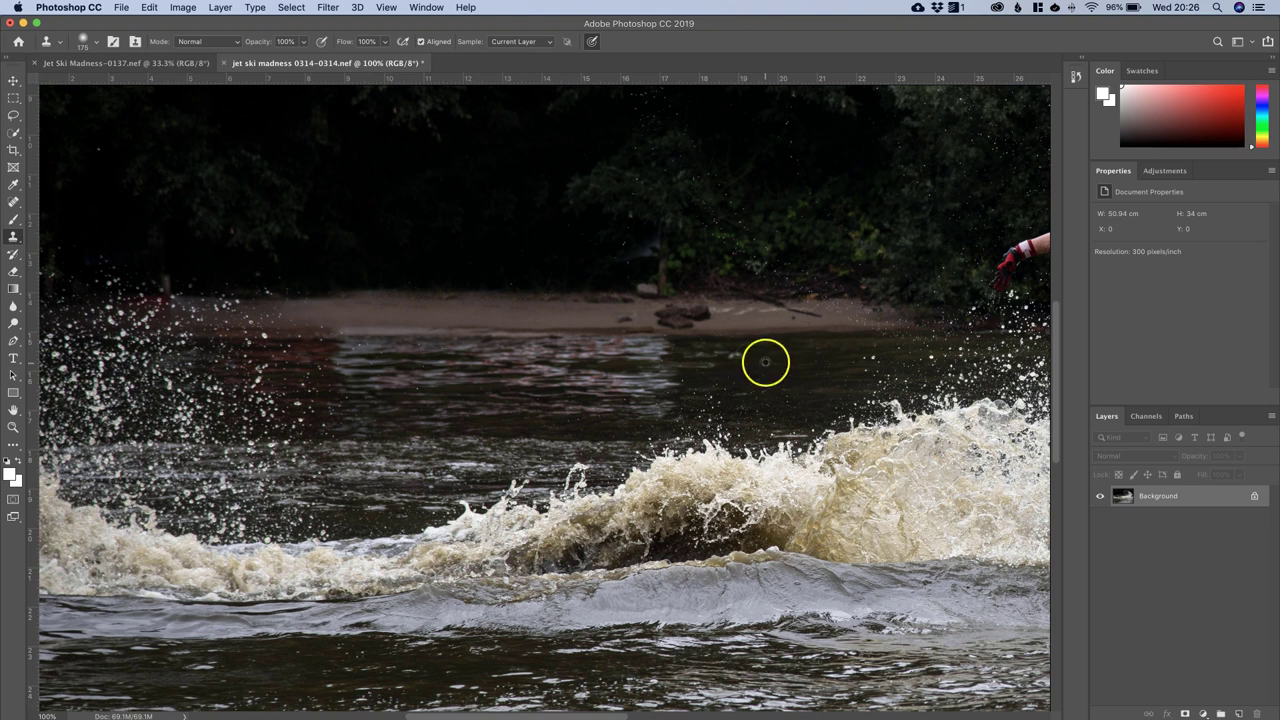
mouse_move(765, 362)
mouse_down()
mouse_move(660, 405)
mouse_move(660, 357)
mouse_move(684, 386)
mouse_move(702, 378)
mouse_move(727, 392)
mouse_move(773, 364)
mouse_move(636, 354)
mouse_move(634, 385)
mouse_up()
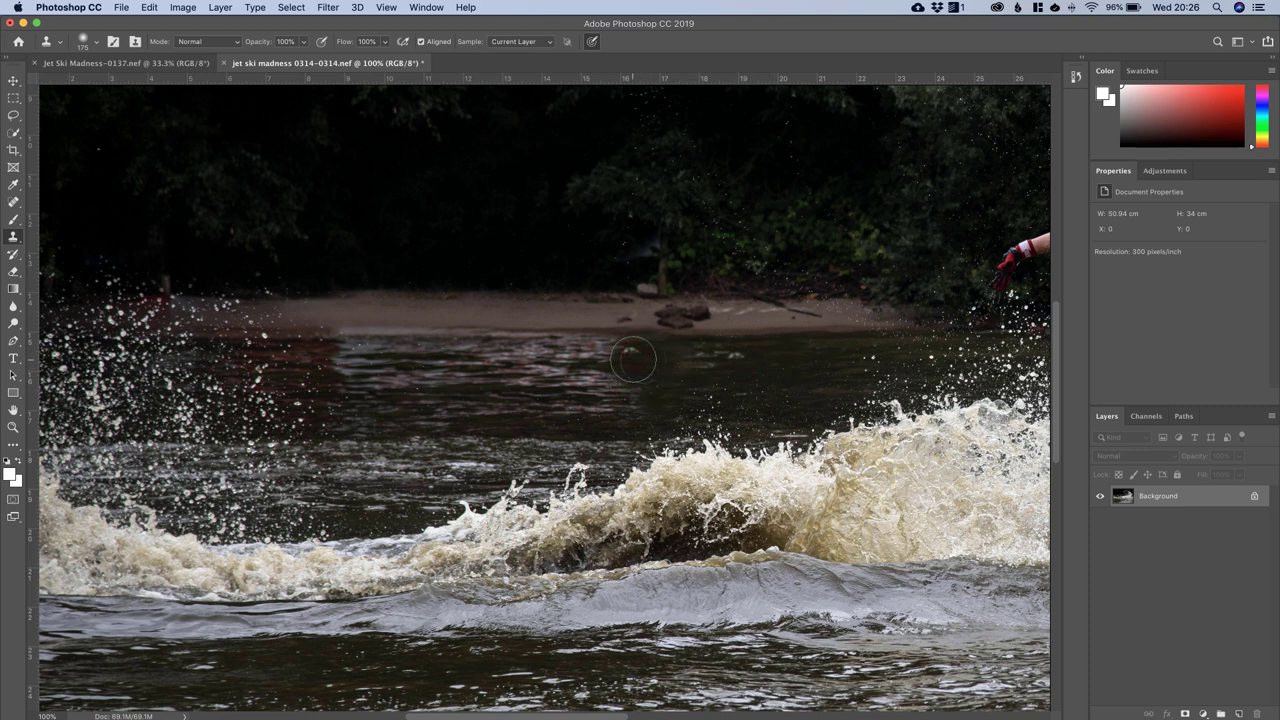
click(609, 357)
click(626, 385)
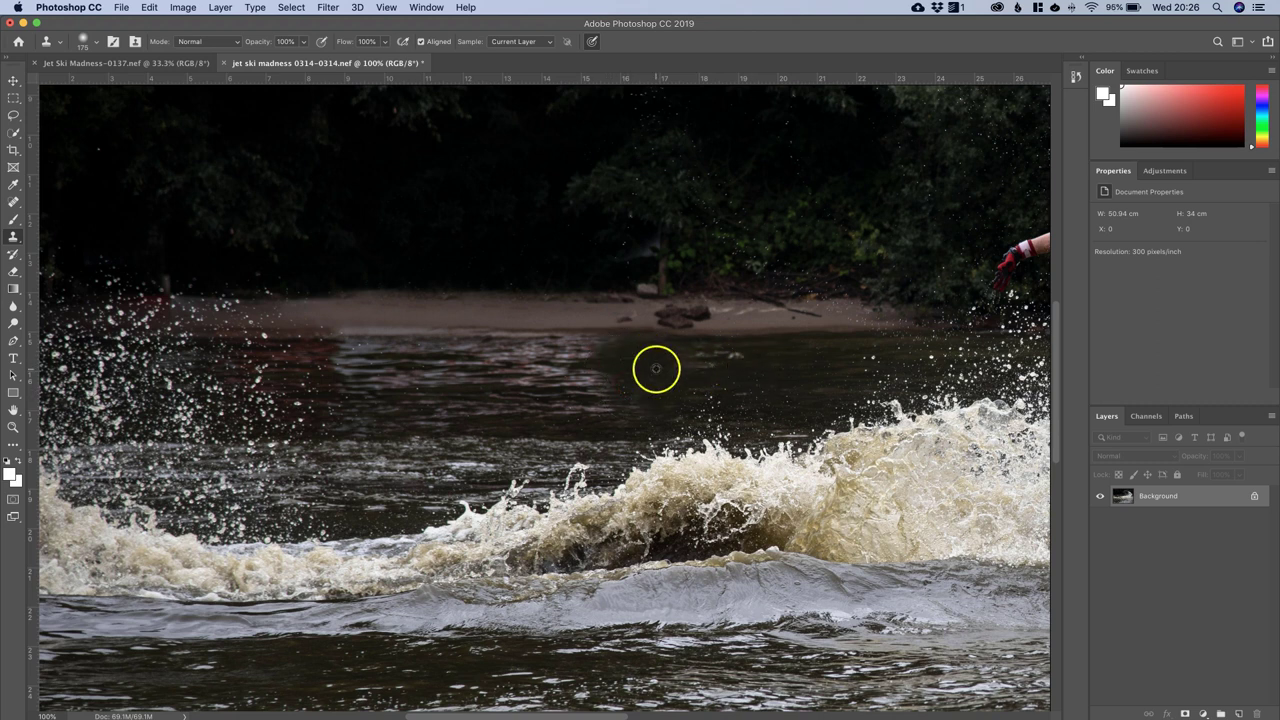
mouse_move(629, 388)
mouse_down()
mouse_move(591, 400)
mouse_move(627, 369)
mouse_move(599, 353)
mouse_move(572, 407)
mouse_move(574, 362)
mouse_move(556, 401)
mouse_move(554, 351)
mouse_move(533, 399)
mouse_move(539, 351)
mouse_move(489, 357)
mouse_move(499, 401)
mouse_move(465, 354)
mouse_move(455, 385)
mouse_move(481, 356)
mouse_move(430, 354)
mouse_move(512, 347)
mouse_move(363, 345)
mouse_move(381, 345)
mouse_move(290, 360)
mouse_up()
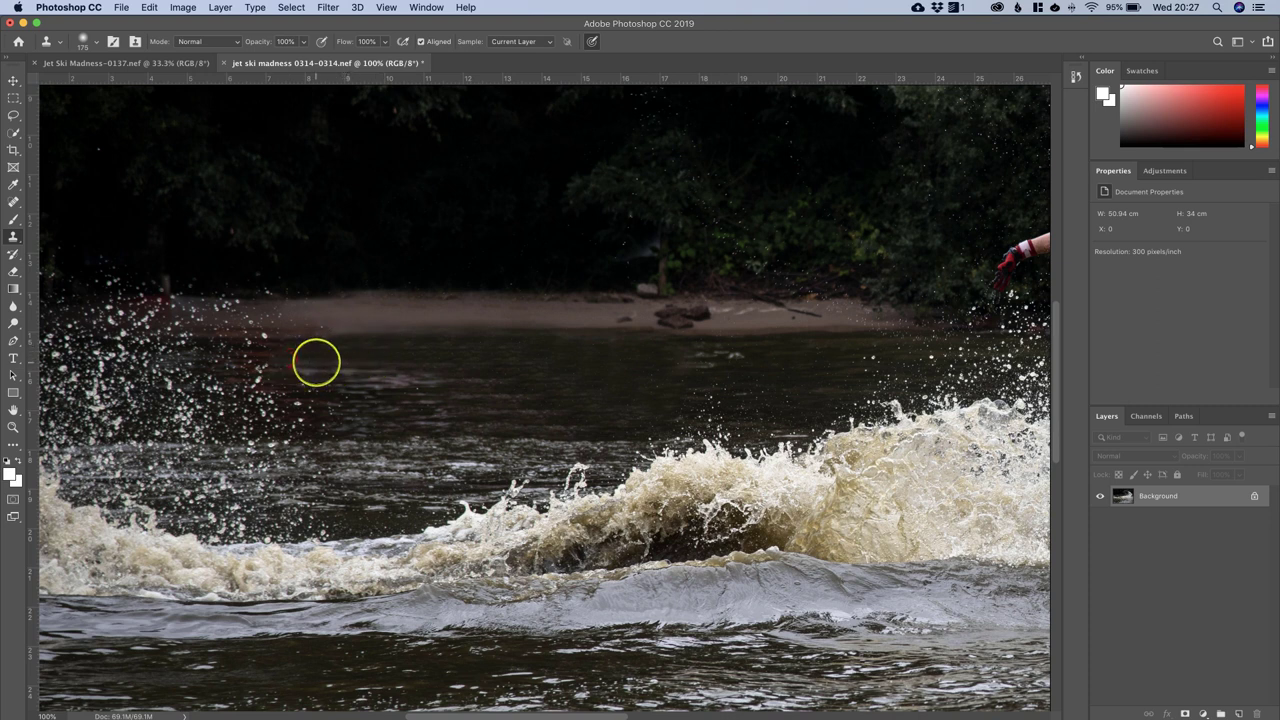
Step: Stamp more dark water over the remaining reflection between the shore and the wave, resampling nearby water to blend it
mouse_move(437, 381)
mouse_down()
mouse_move(423, 382)
mouse_move(559, 401)
mouse_up()
mouse_move(436, 409)
mouse_down()
mouse_move(560, 401)
mouse_move(473, 409)
mouse_move(569, 418)
mouse_move(453, 415)
mouse_move(604, 413)
mouse_up()
click(514, 411)
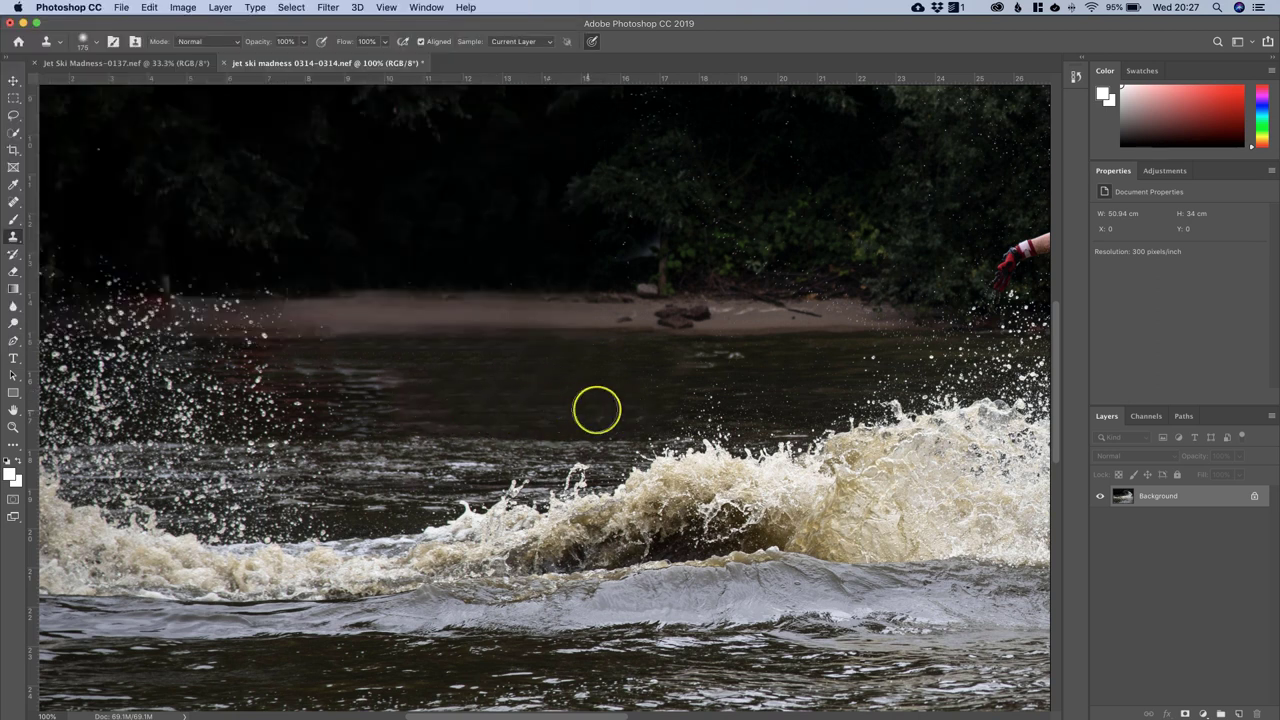
click(584, 414)
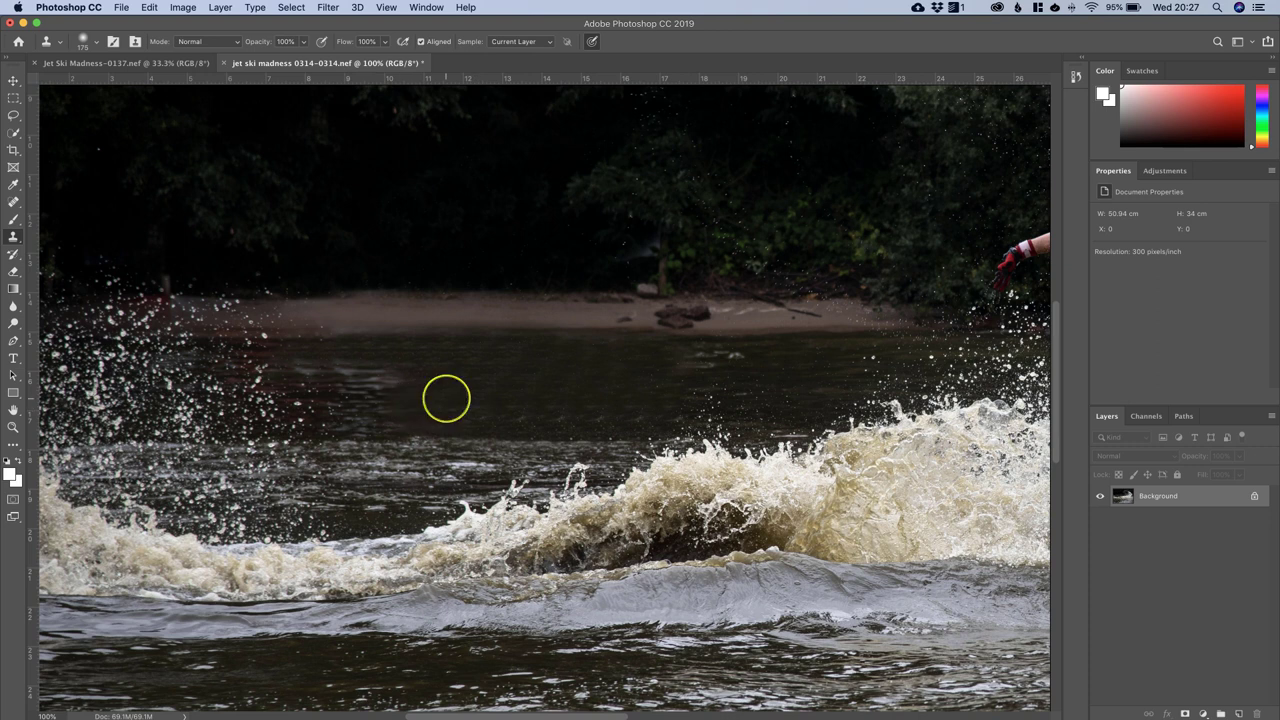
click(359, 416)
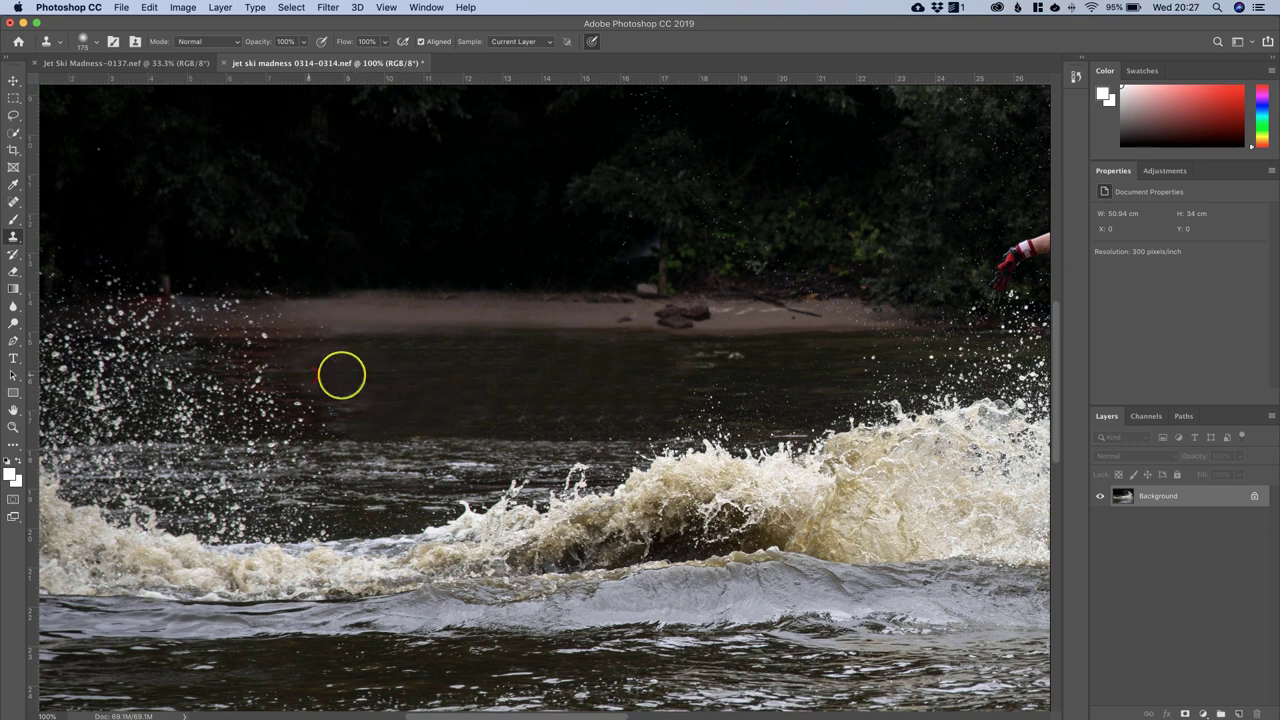
click(360, 406)
click(570, 399)
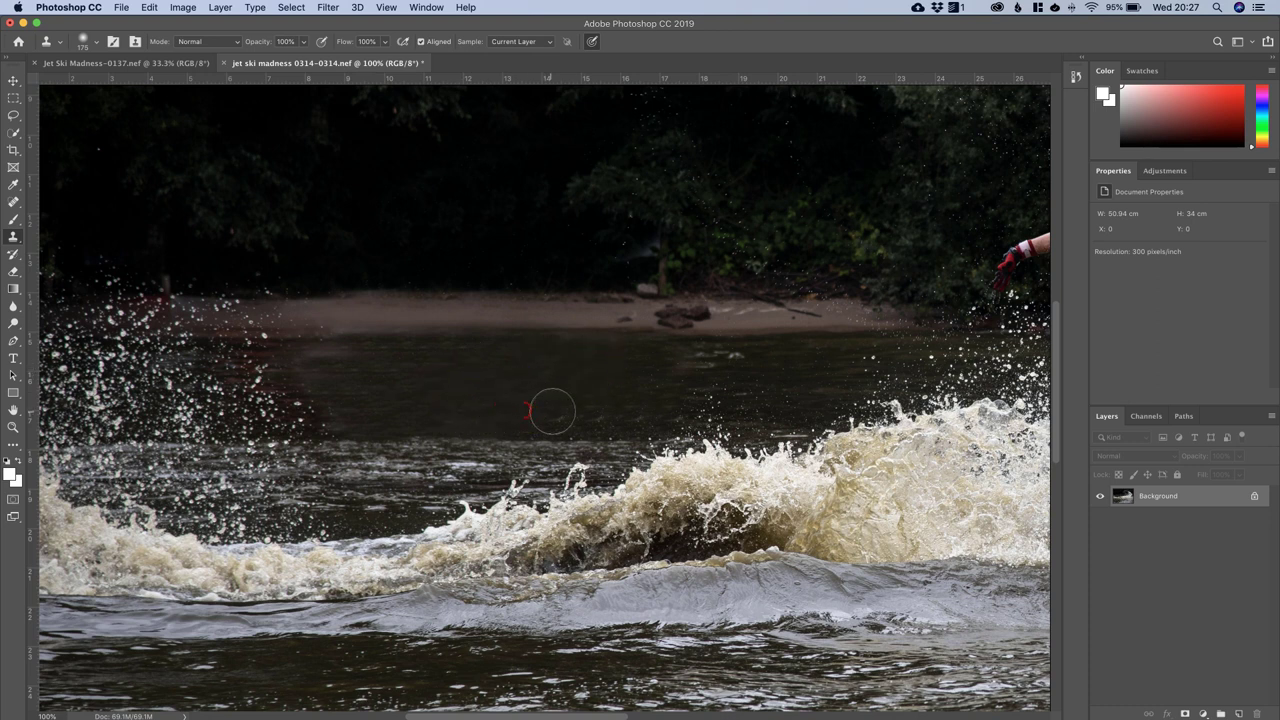
click(627, 412)
alt+click(606, 363)
click(341, 378)
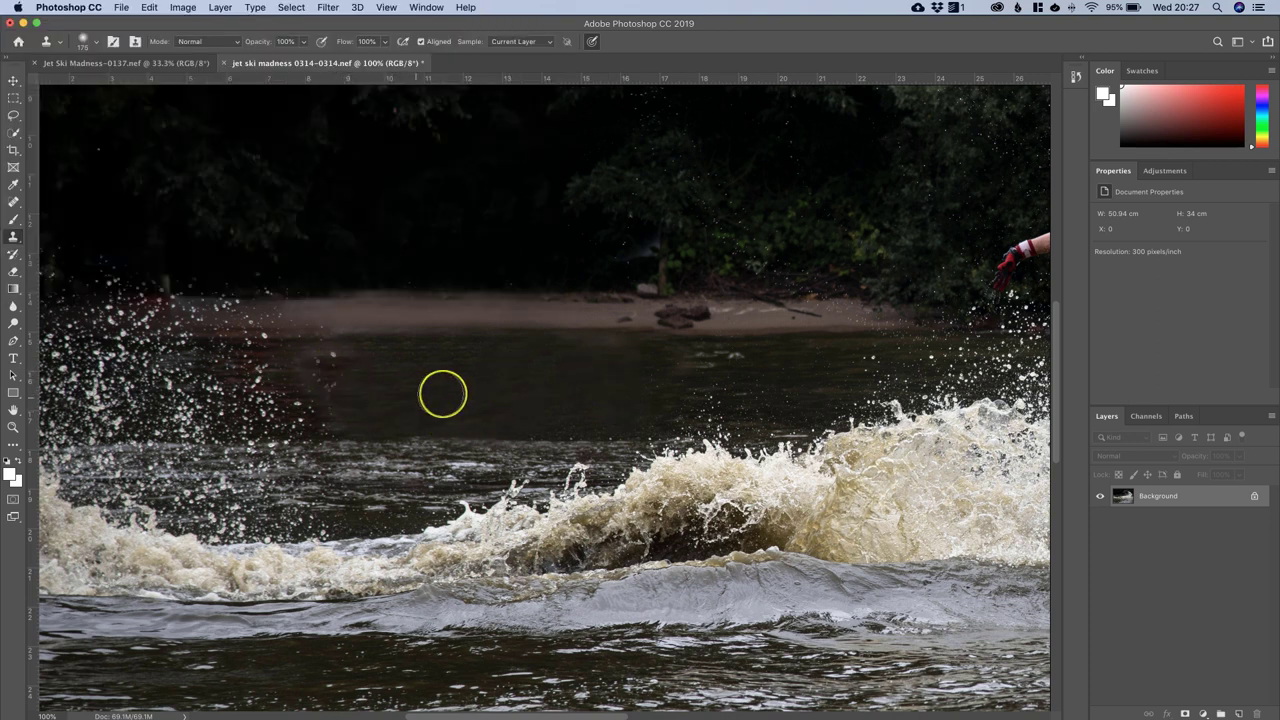
Step: Select a rectangle of about 39.6 by 22.2 cm around the rider and spray, and crop the image to it
key(super+minus)
key(super+minus)
key(super+minus)
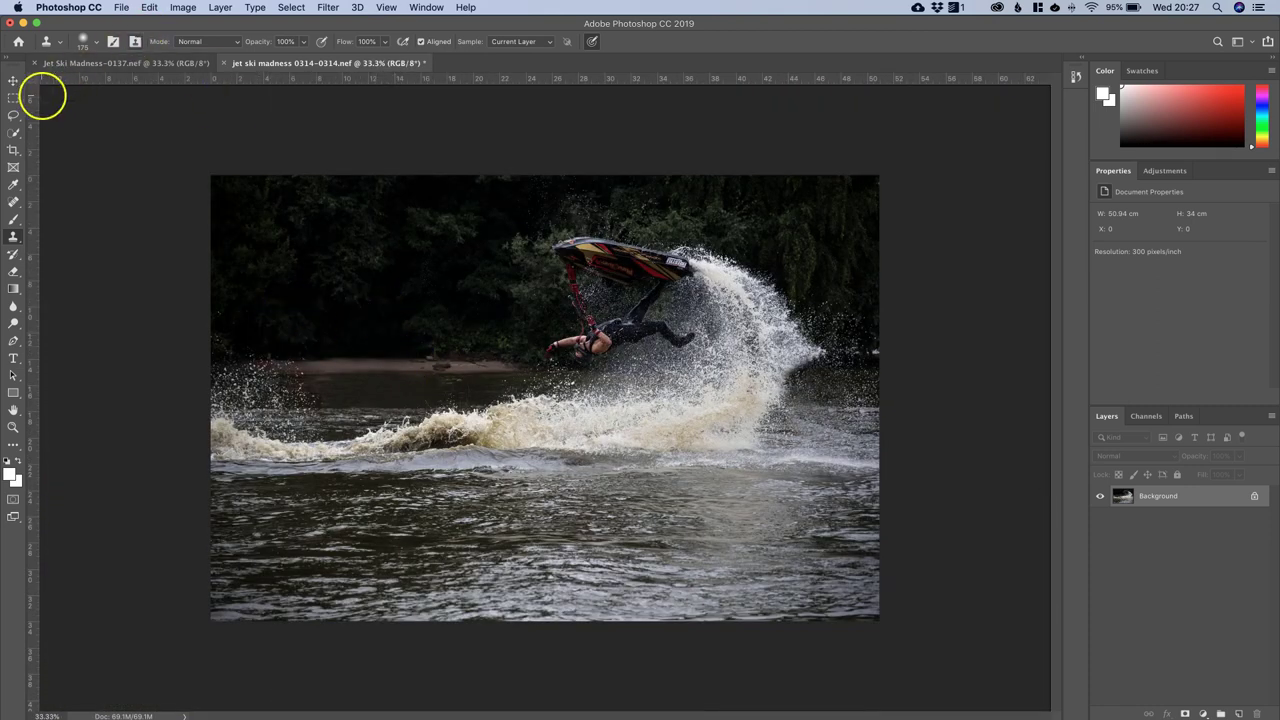
click(14, 97)
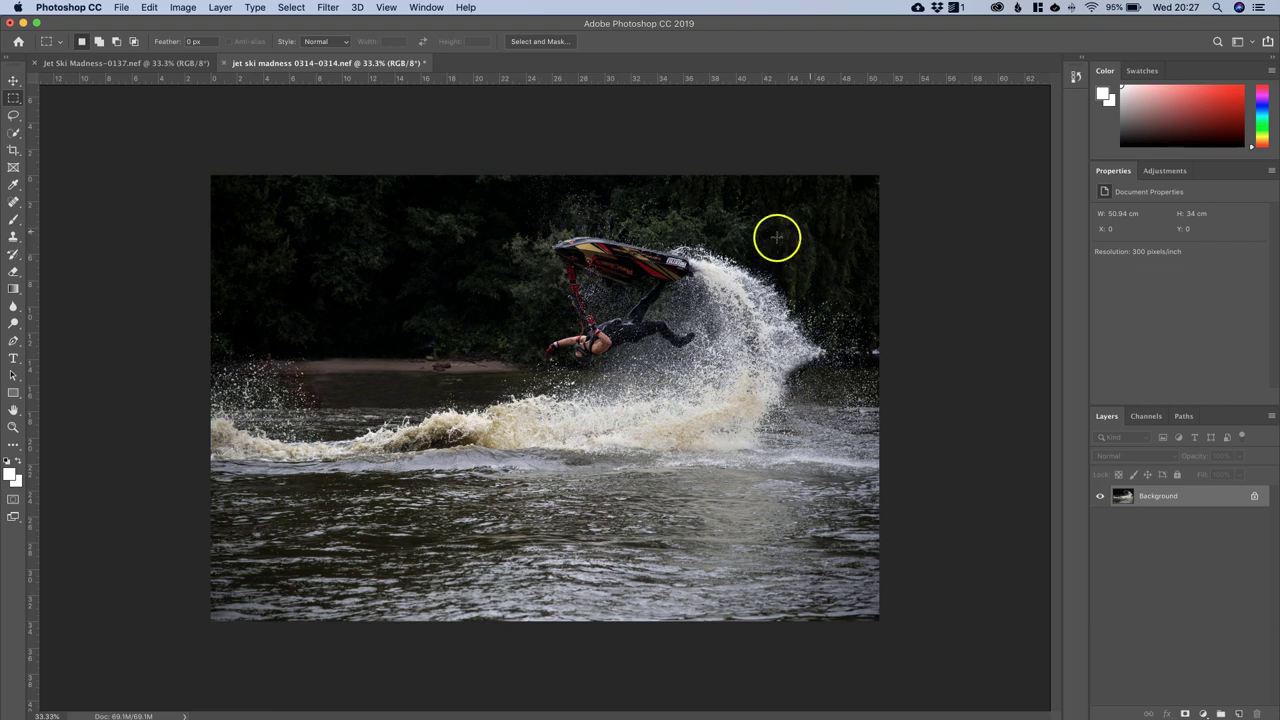
drag(841, 213, 322, 501)
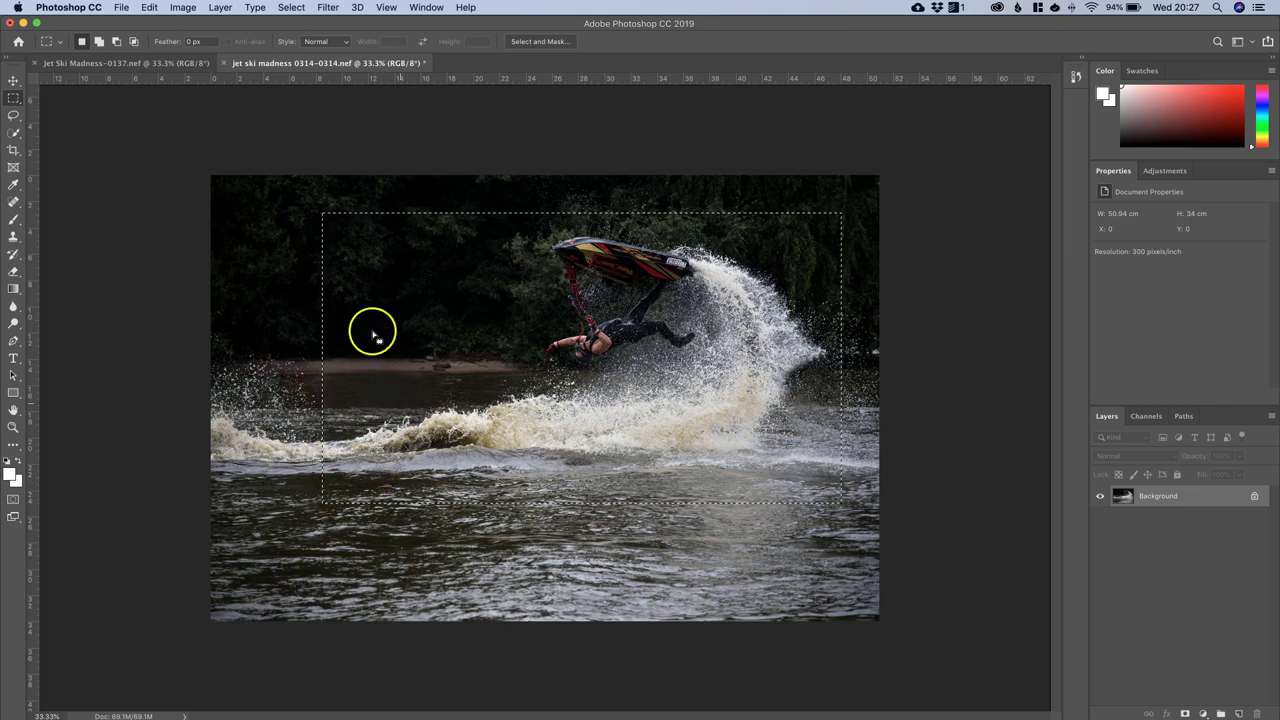
drag(422, 315, 420, 311)
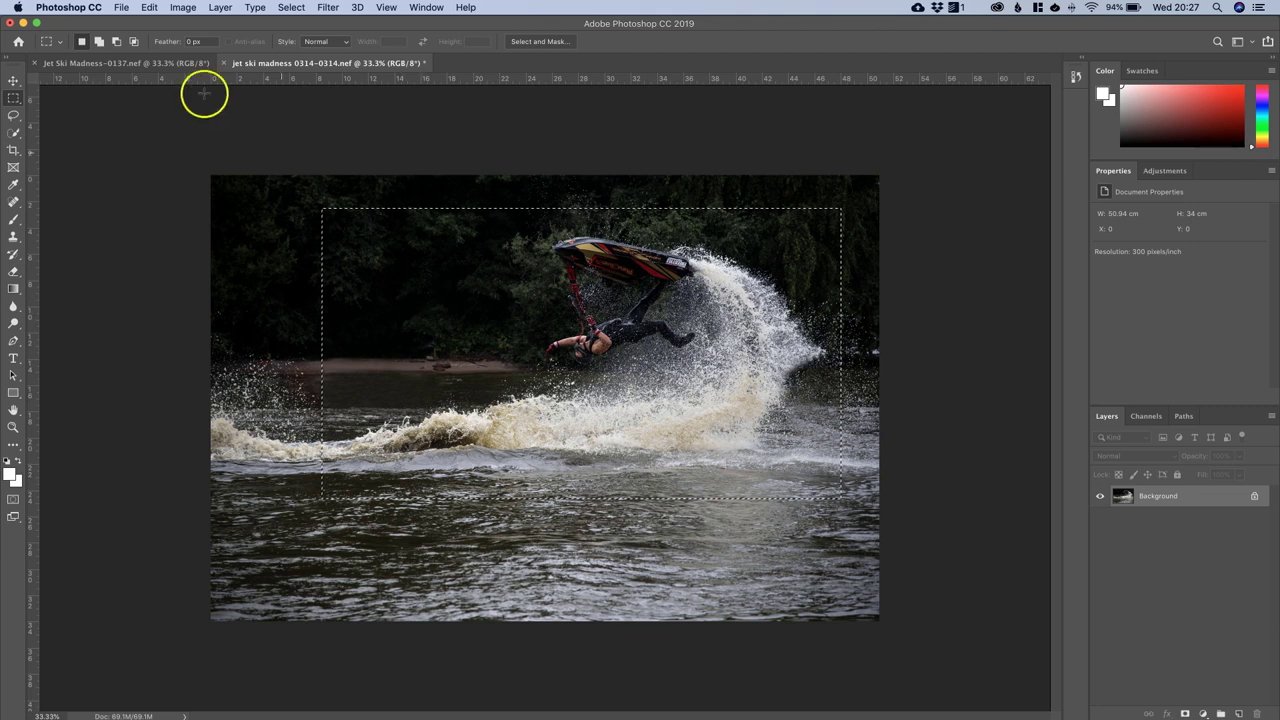
click(183, 8)
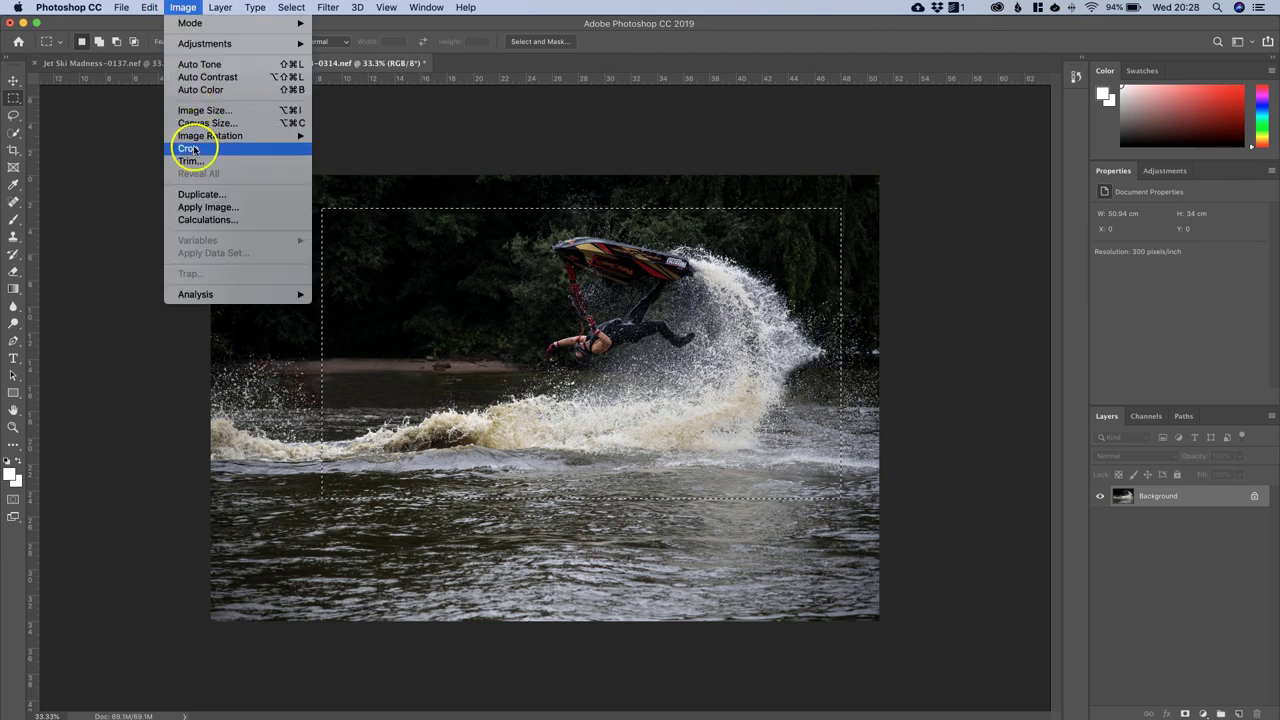
click(195, 150)
Step: Display the cropped photo full screen on a black background and clear the selection
key(f)
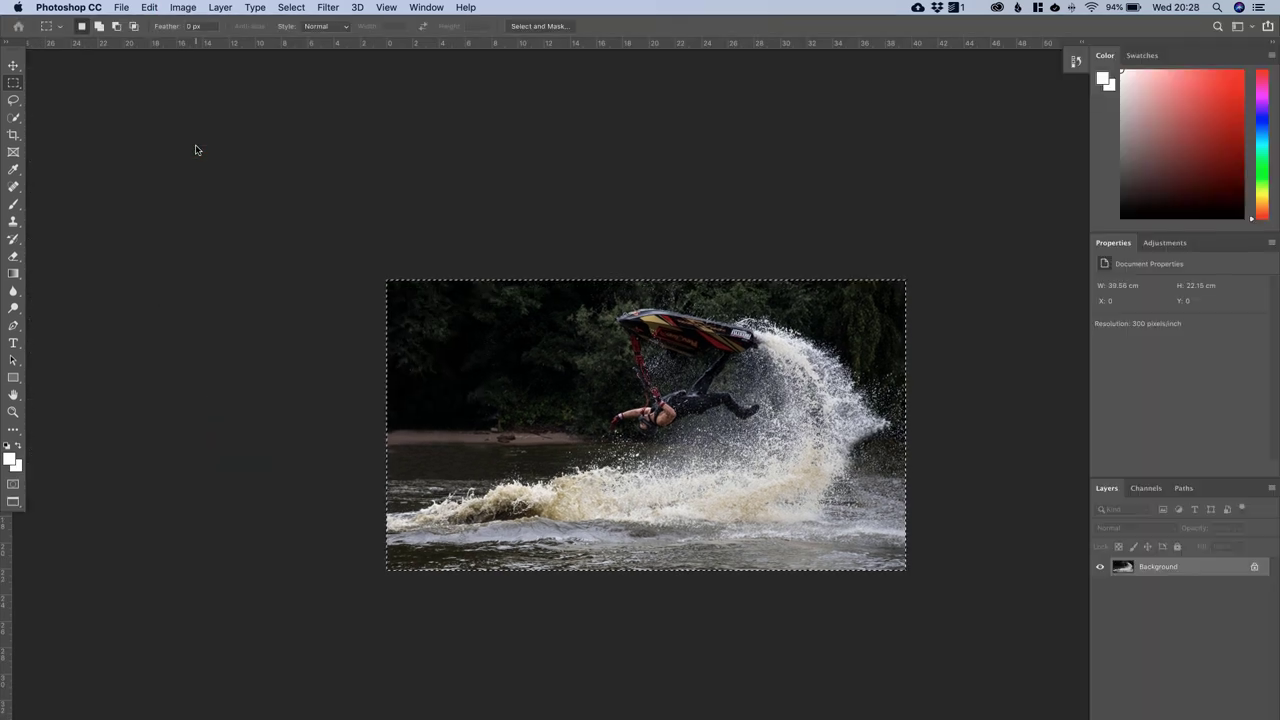
key(f)
key(ctrl+d)
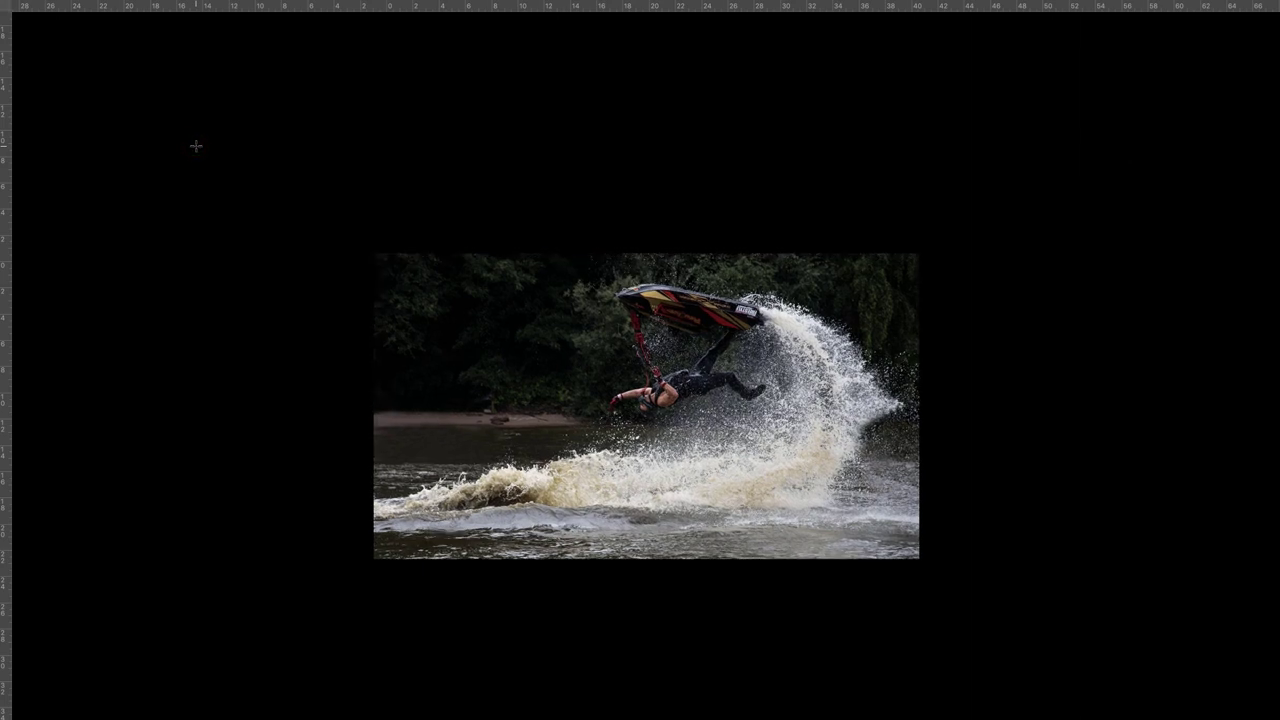
Step: Examine the cropped jet ski photo enlarged in full-screen view and return to the standard screen mode
key(ctrl+0)
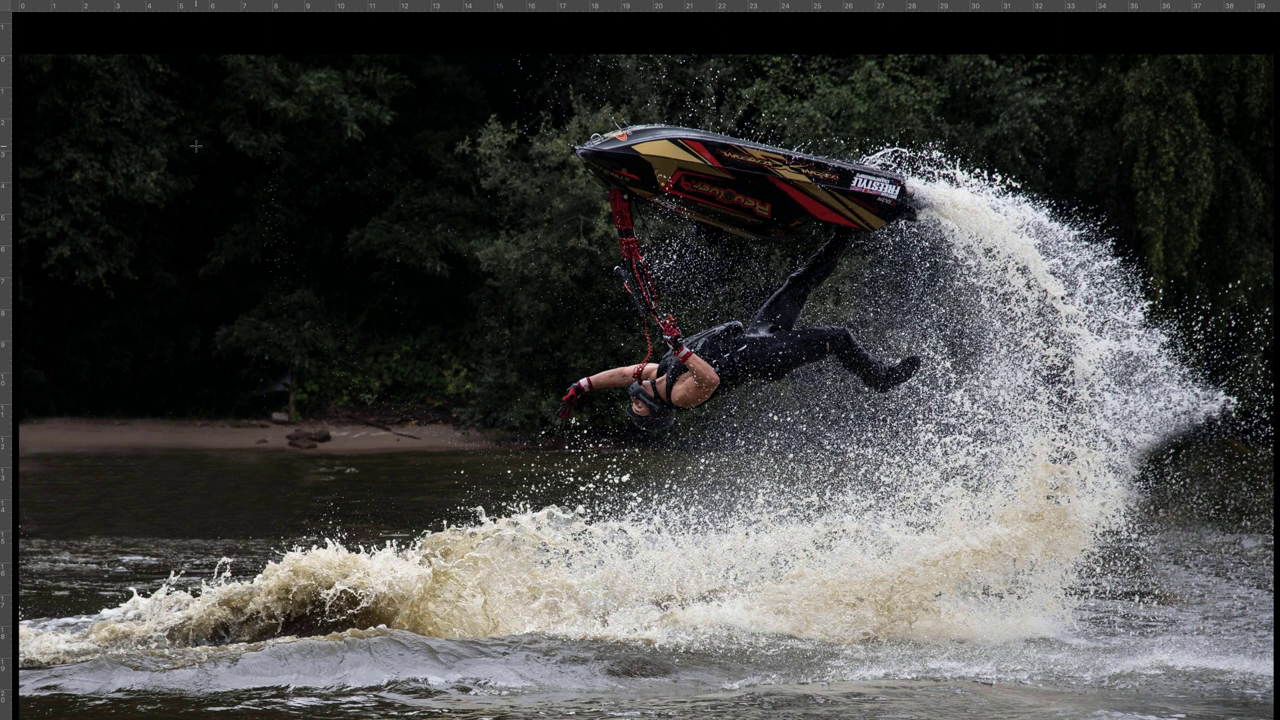
key(ctrl+minus)
key(ctrl+minus)
key(ctrl+plus)
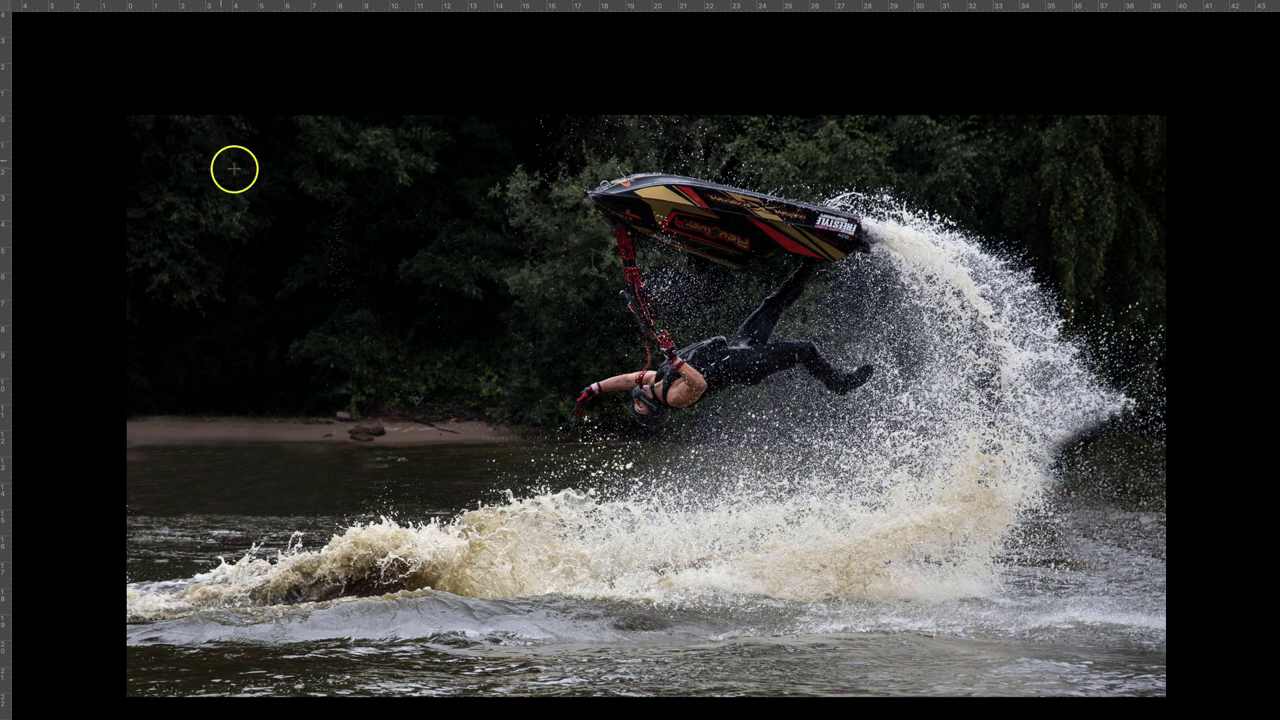
key(f)
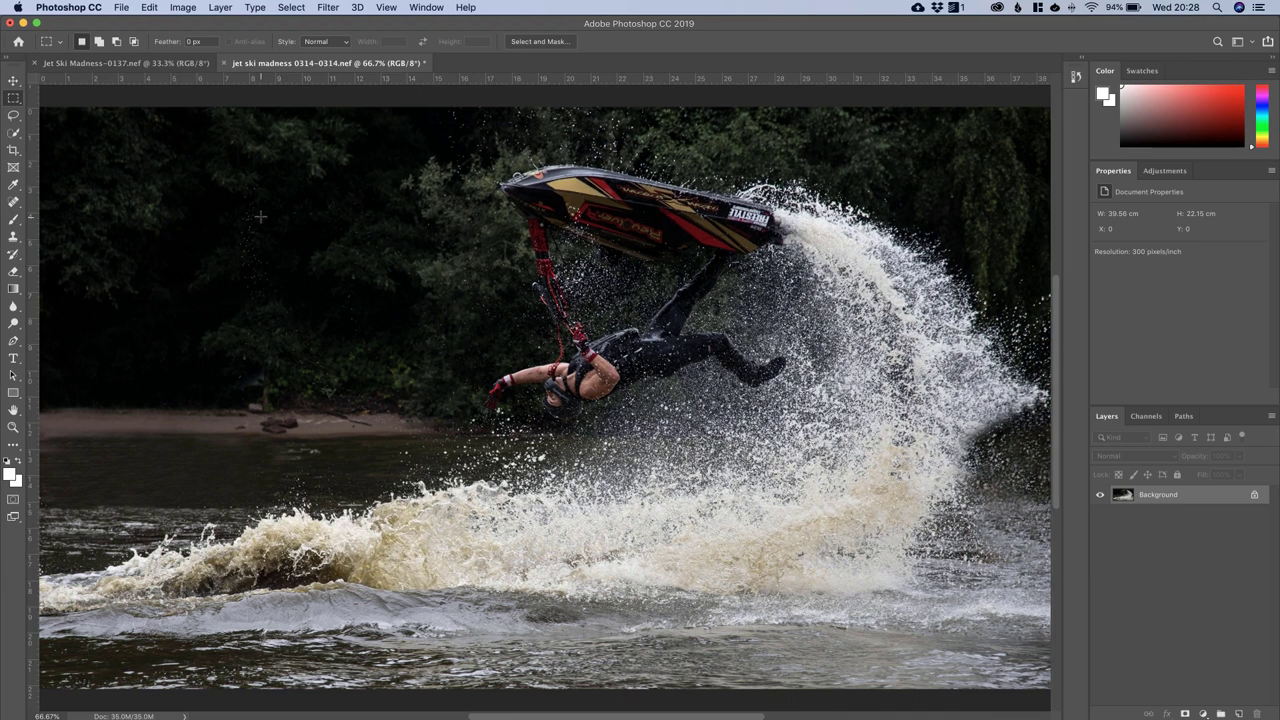
Step: In Jet Ski Madness-0137.nef, remove the pair of yellow buoys beside the spray column with the content-aware Spot Healing Brush
click(141, 64)
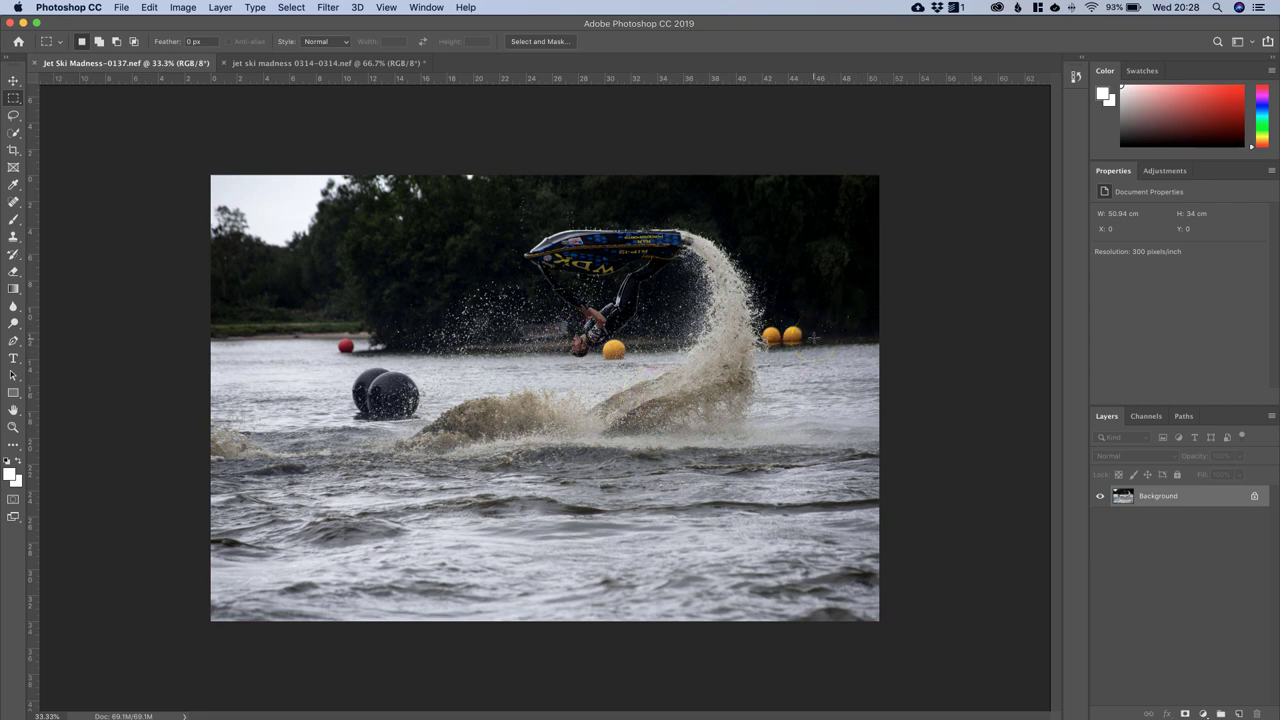
key(super+plus)
key(super+plus)
key(super+plus)
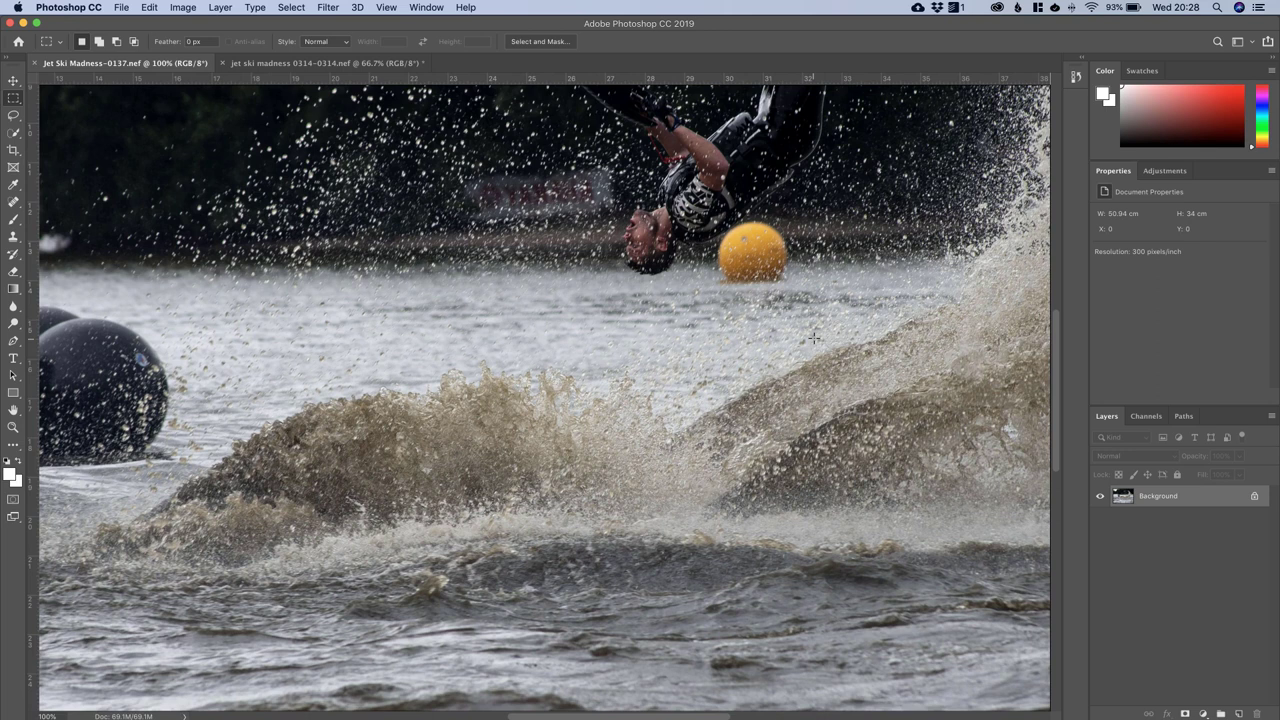
drag(884, 255, 629, 291)
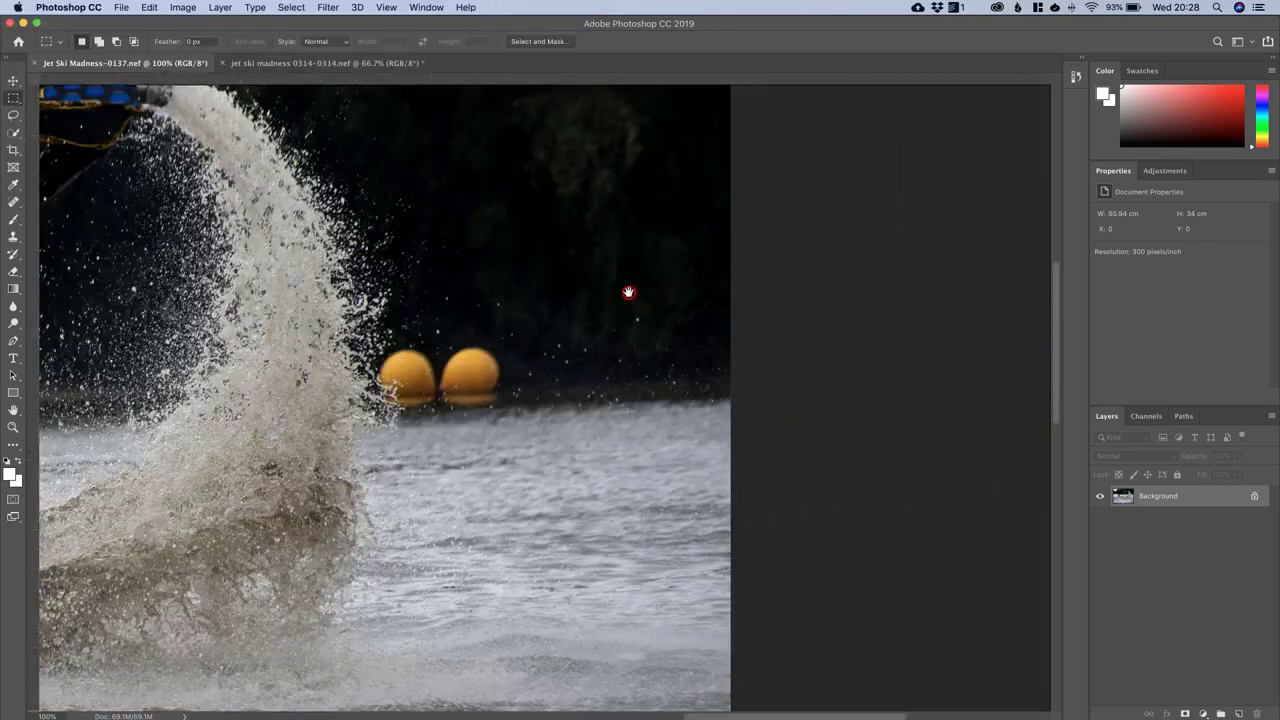
key(super+r)
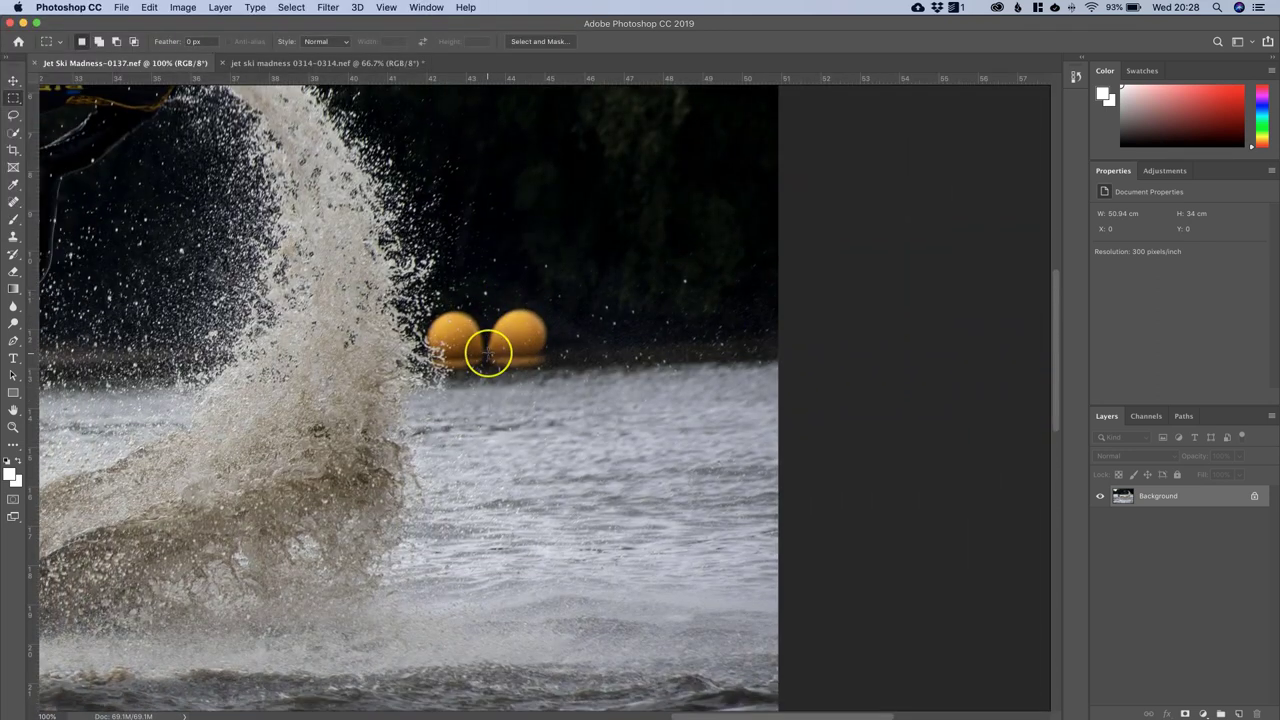
key(super+plus)
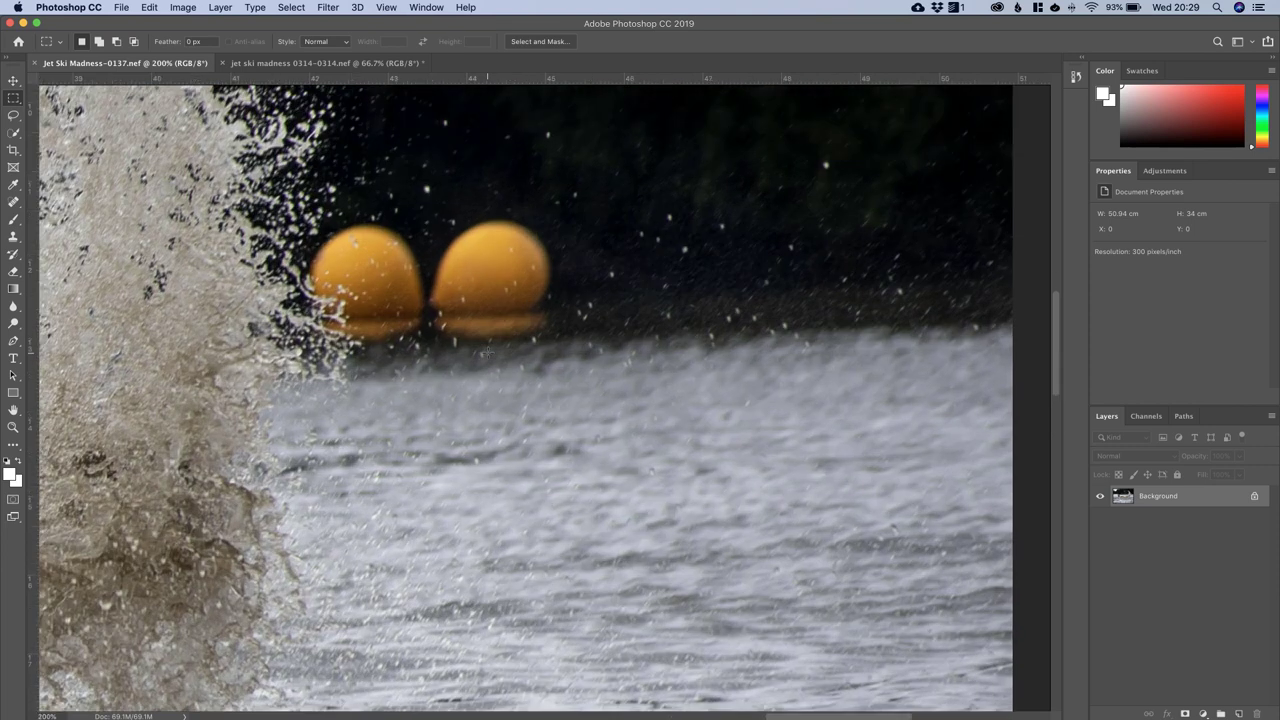
drag(489, 323, 493, 411)
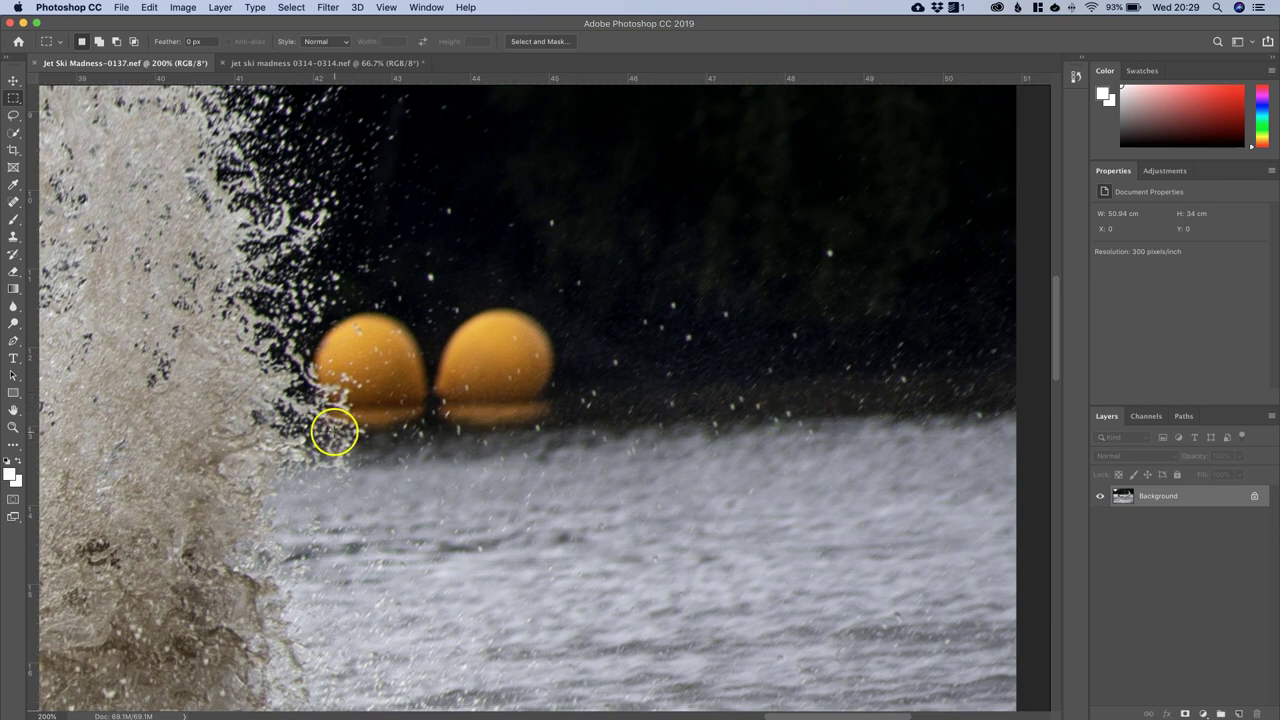
click(13, 201)
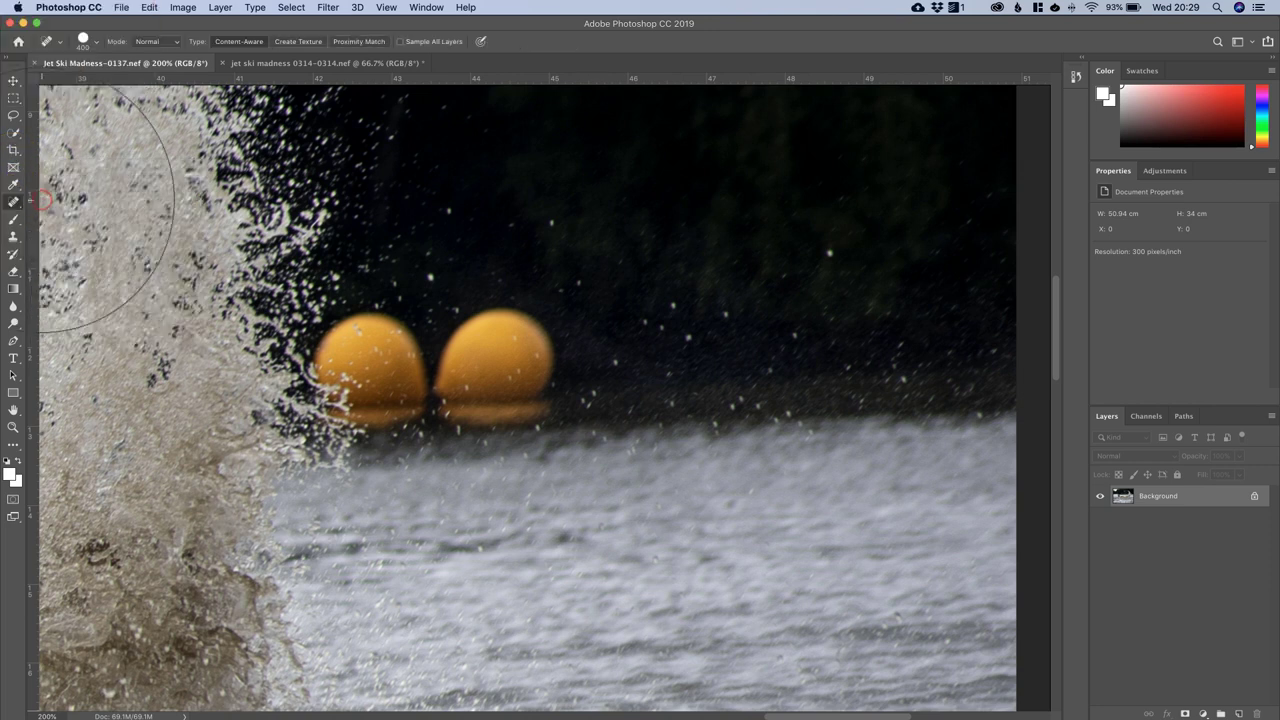
key(bracketleft)
key(bracketleft)
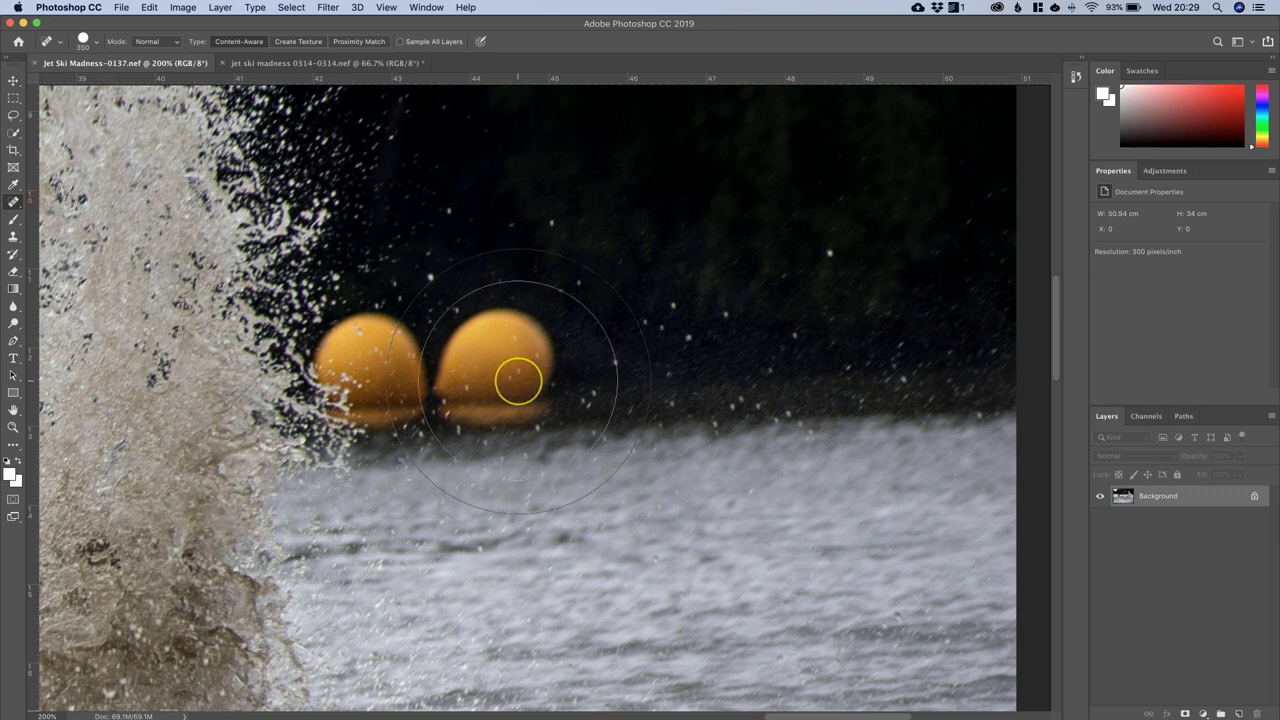
mouse_move(517, 372)
mouse_down()
mouse_move(481, 390)
mouse_move(378, 346)
mouse_move(356, 356)
mouse_move(374, 406)
mouse_up()
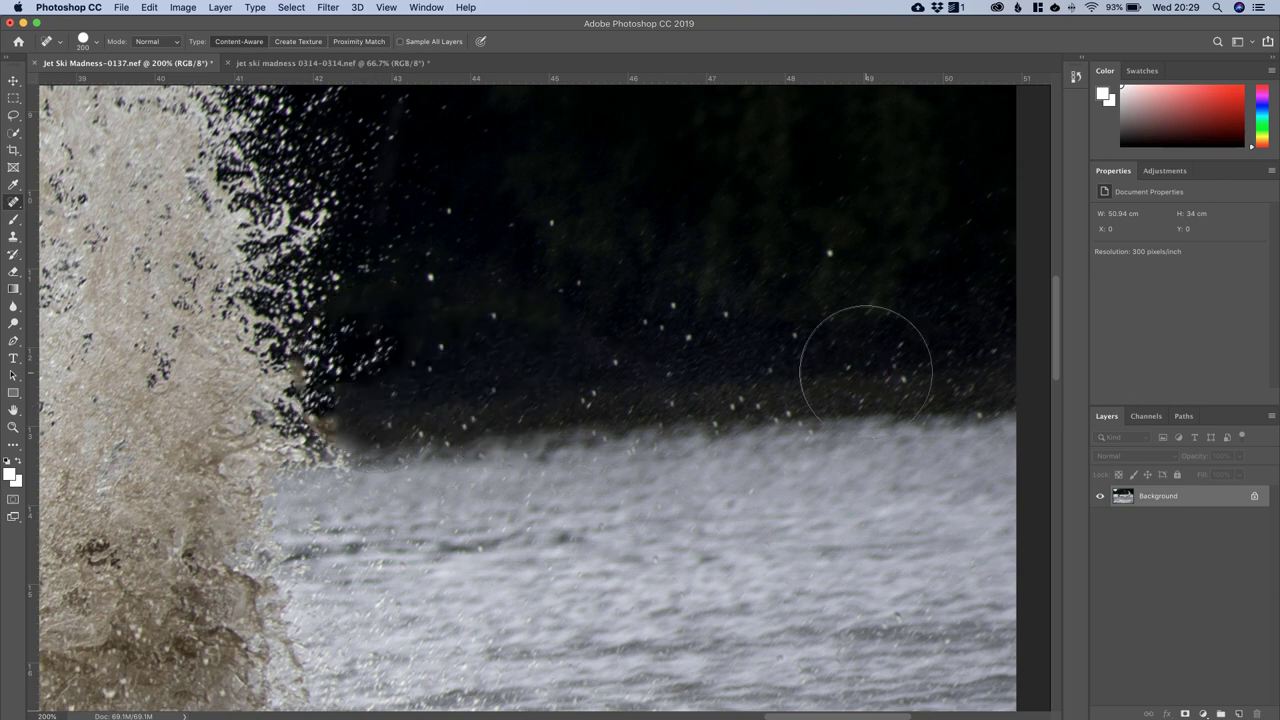
Step: Clean up the brown smudges along the spray's edge at the shoreline with a small Clone Stamp brush
key(bracketleft)
key(bracketleft)
key(bracketleft)
key(bracketleft)
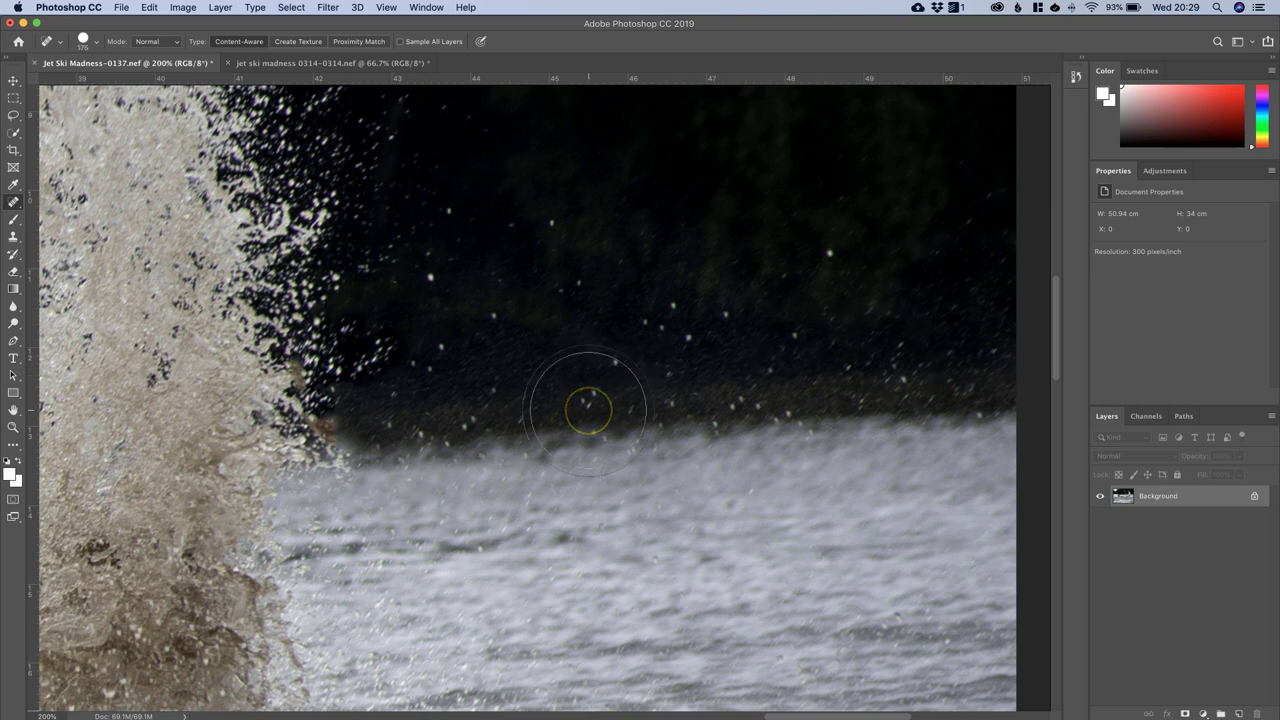
key([)
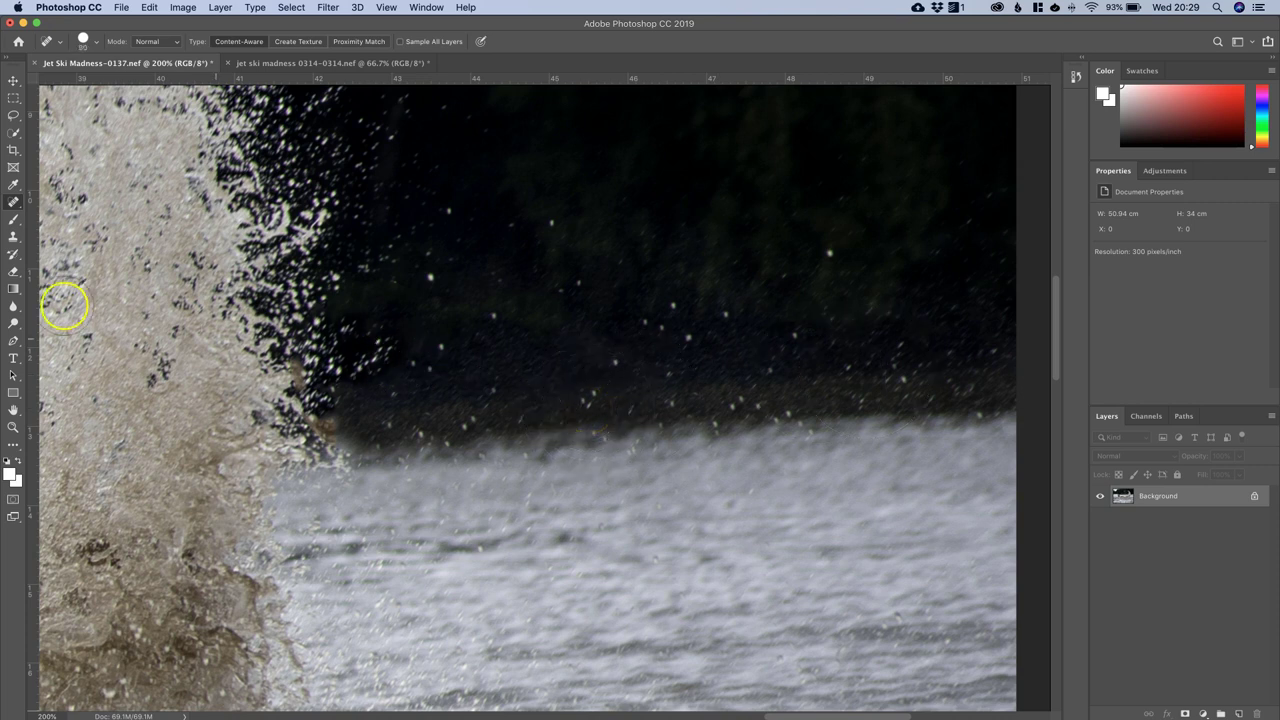
drag(13, 237, 31, 241)
click(55, 236)
alt+click(346, 417)
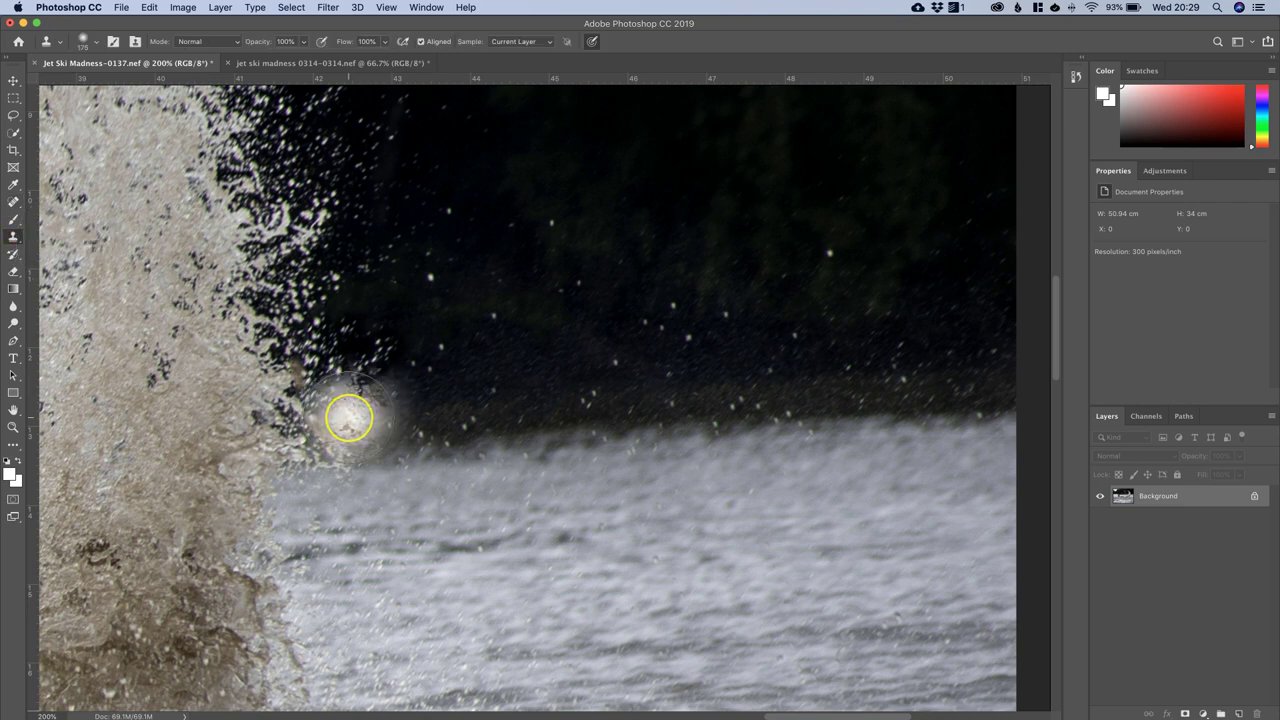
key(bracketleft)
key(bracketleft)
key(bracketleft)
key(bracketleft)
click(361, 417)
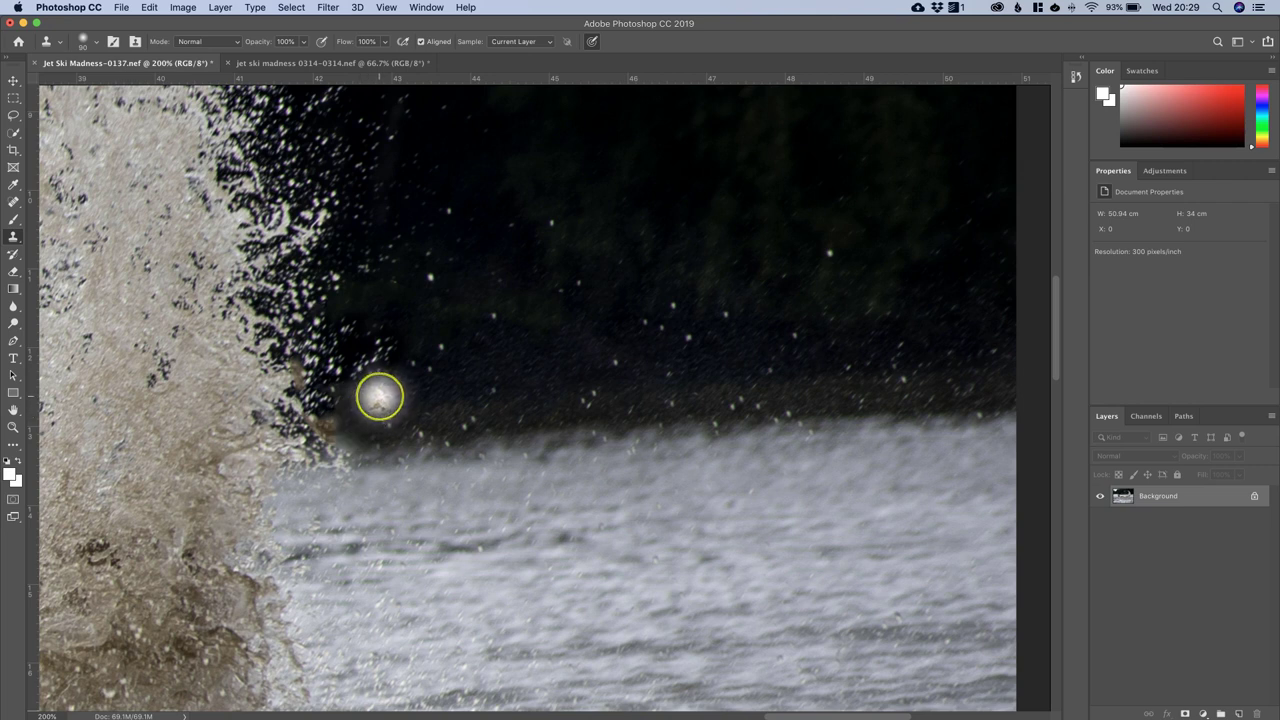
mouse_move(332, 420)
mouse_down()
mouse_move(321, 423)
mouse_move(296, 375)
mouse_move(393, 486)
mouse_up()
key(super+z)
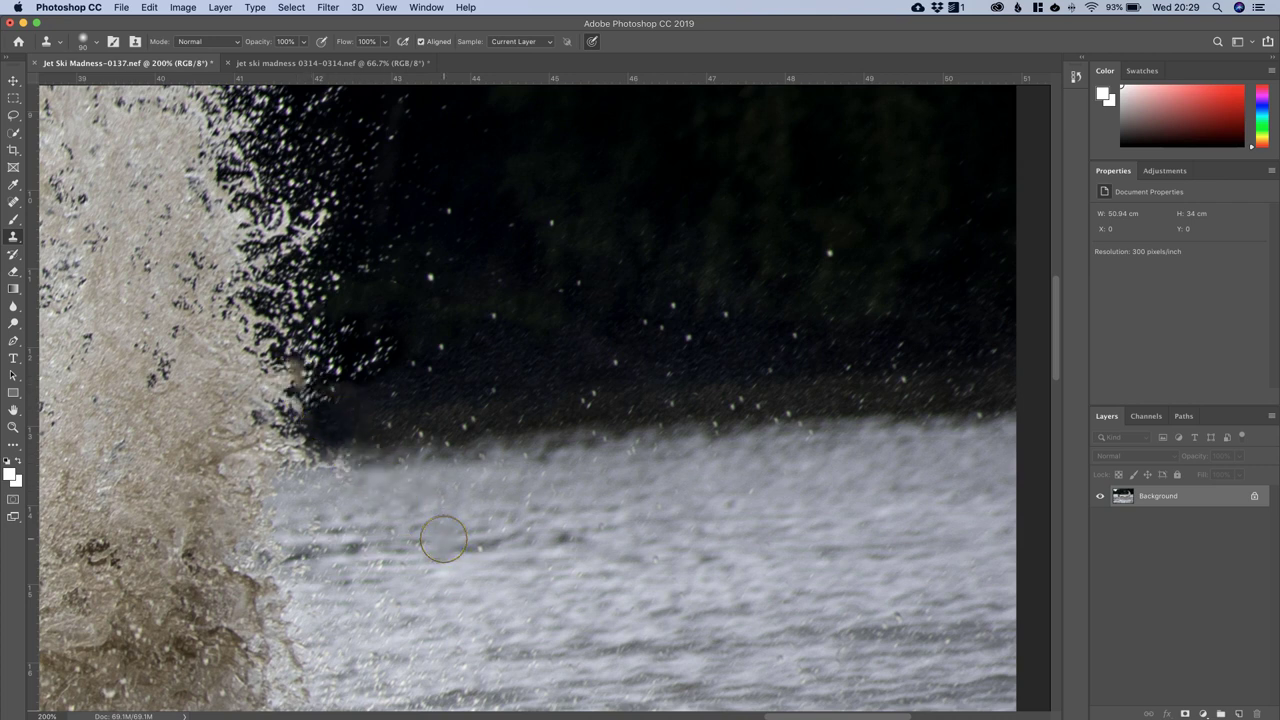
Step: Remove the single yellow buoy beside the upside-down rider's head with the content-aware Spot Healing Brush
key(super+minus)
key(super+minus)
key(super+minus)
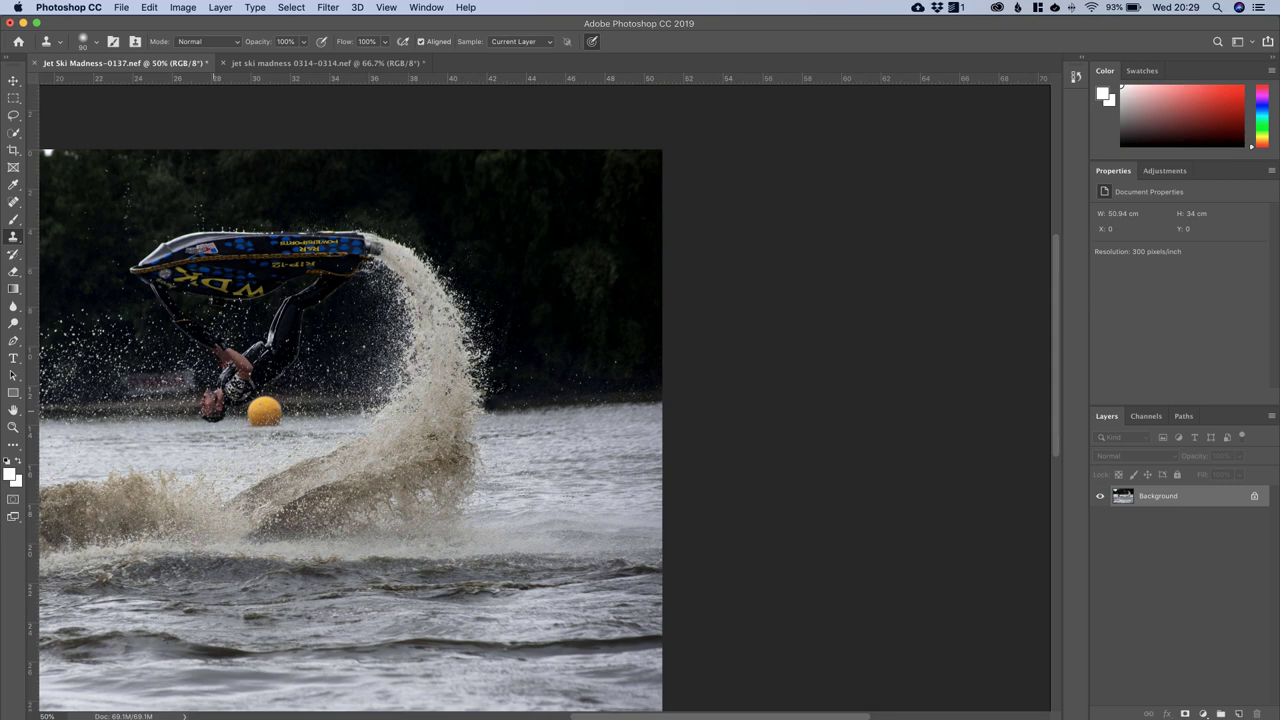
key(super+plus)
key(super+plus)
key(super+plus)
mouse_move(178, 390)
mouse_down()
mouse_move(677, 377)
mouse_move(349, 394)
mouse_move(612, 372)
mouse_up()
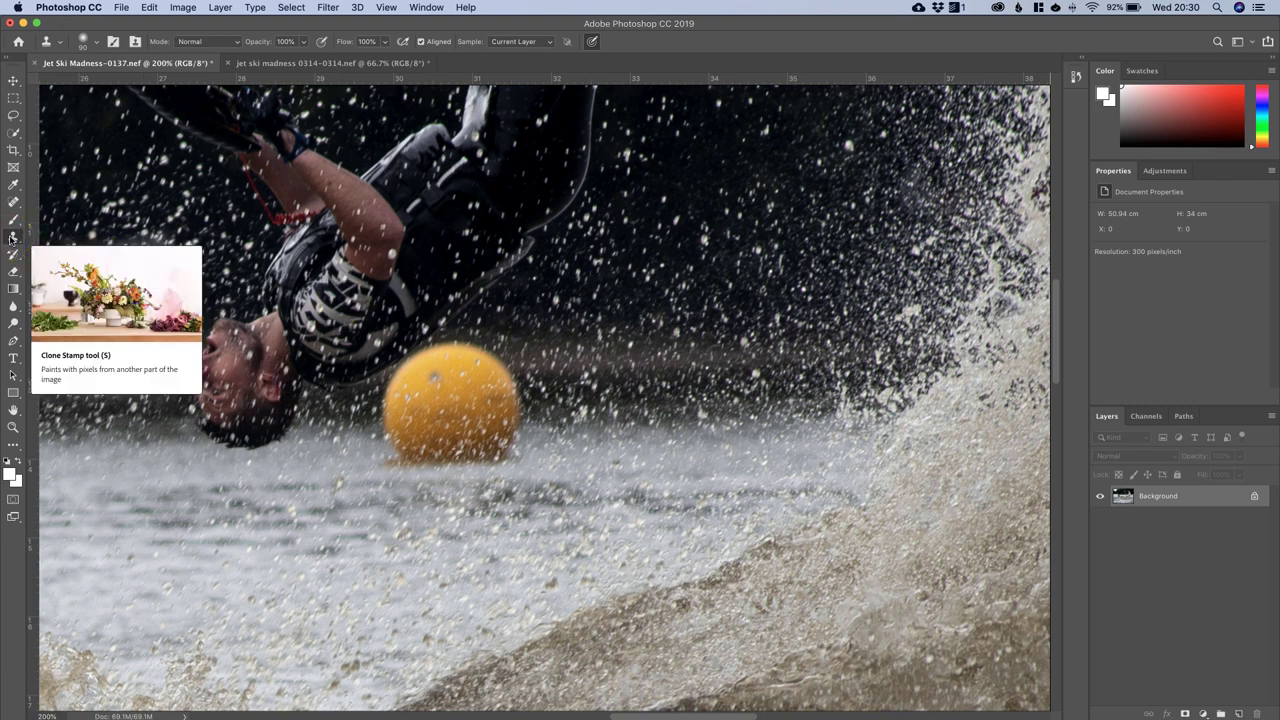
click(14, 202)
drag(14, 202, 69, 208)
mouse_move(416, 384)
mouse_down()
mouse_move(482, 359)
mouse_move(514, 386)
mouse_move(517, 421)
mouse_move(492, 458)
mouse_move(434, 461)
mouse_move(392, 437)
mouse_move(395, 410)
mouse_move(479, 403)
mouse_move(442, 424)
mouse_up()
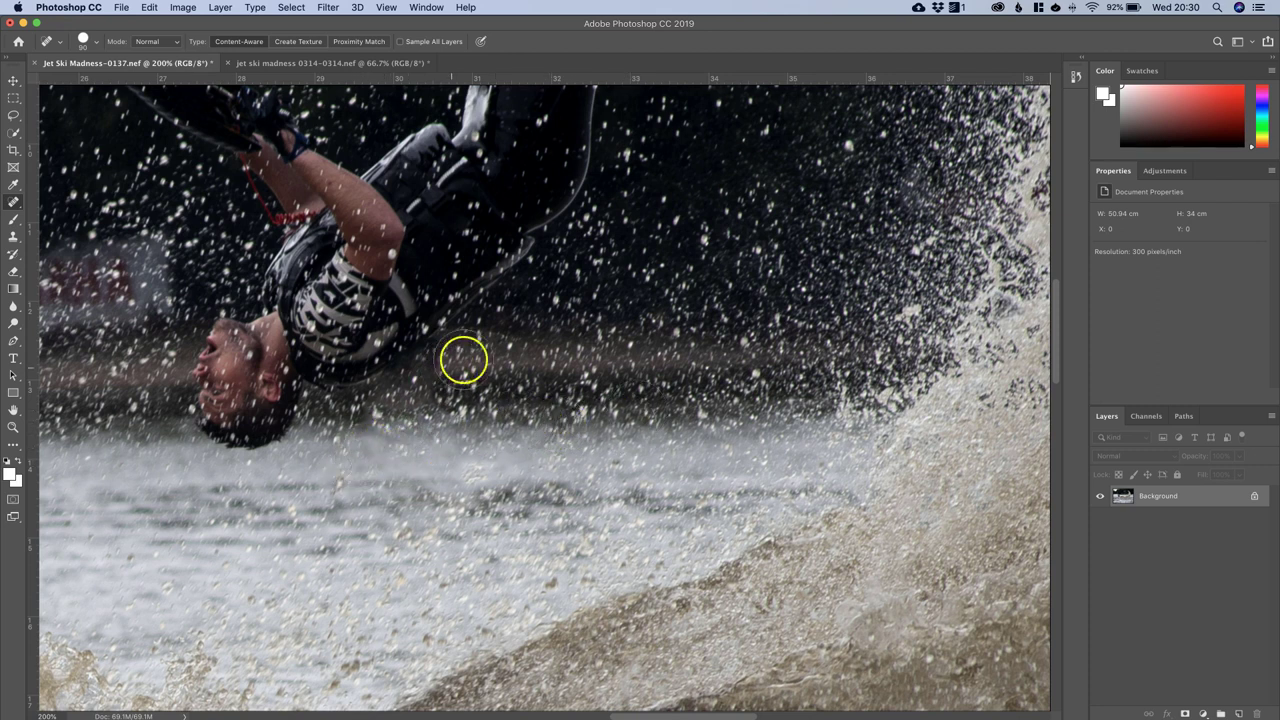
Step: Sample the dark shoreline beside the rider and clone it over the healed patch behind his back, using a 40-pixel Clone Stamp
click(14, 237)
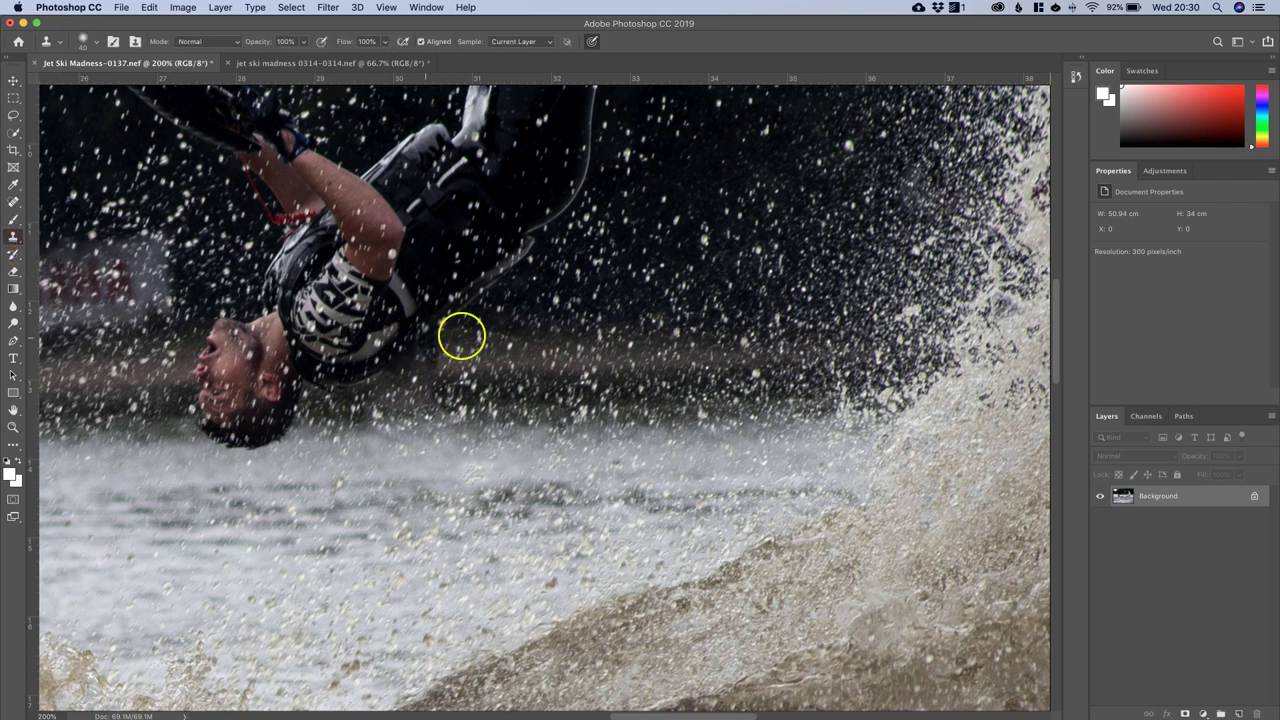
alt+click(552, 341)
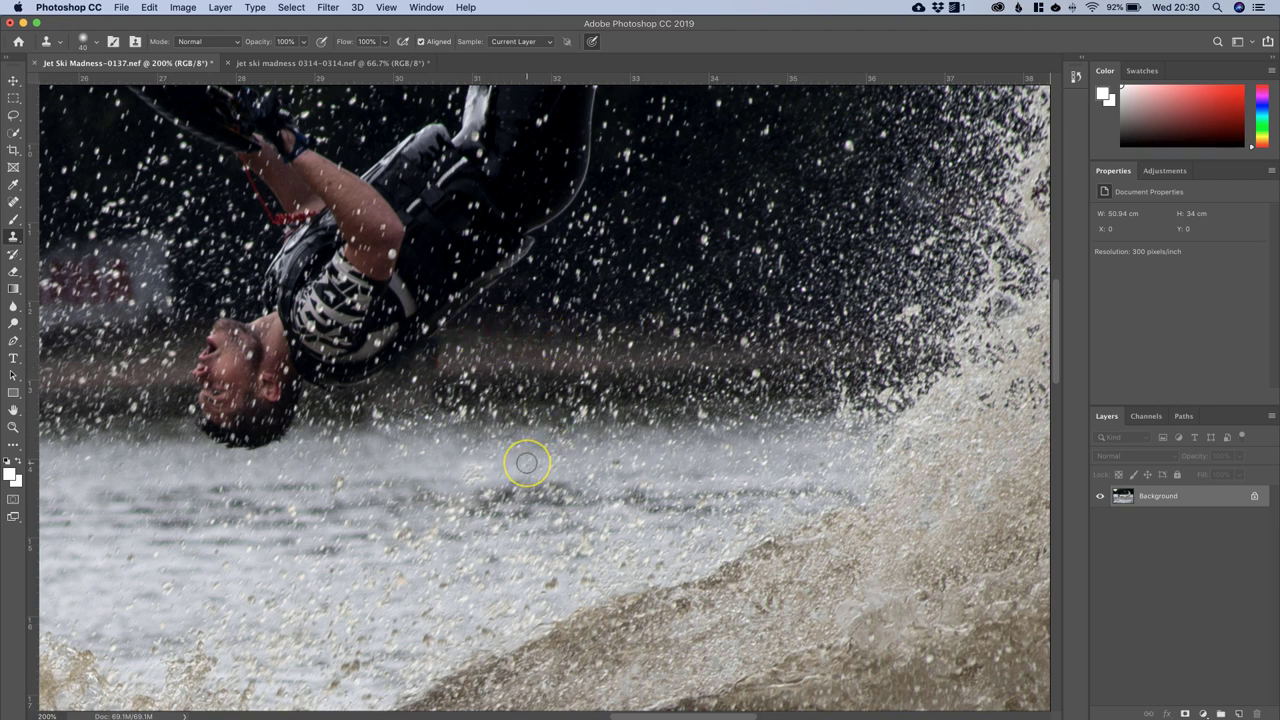
key(super+0)
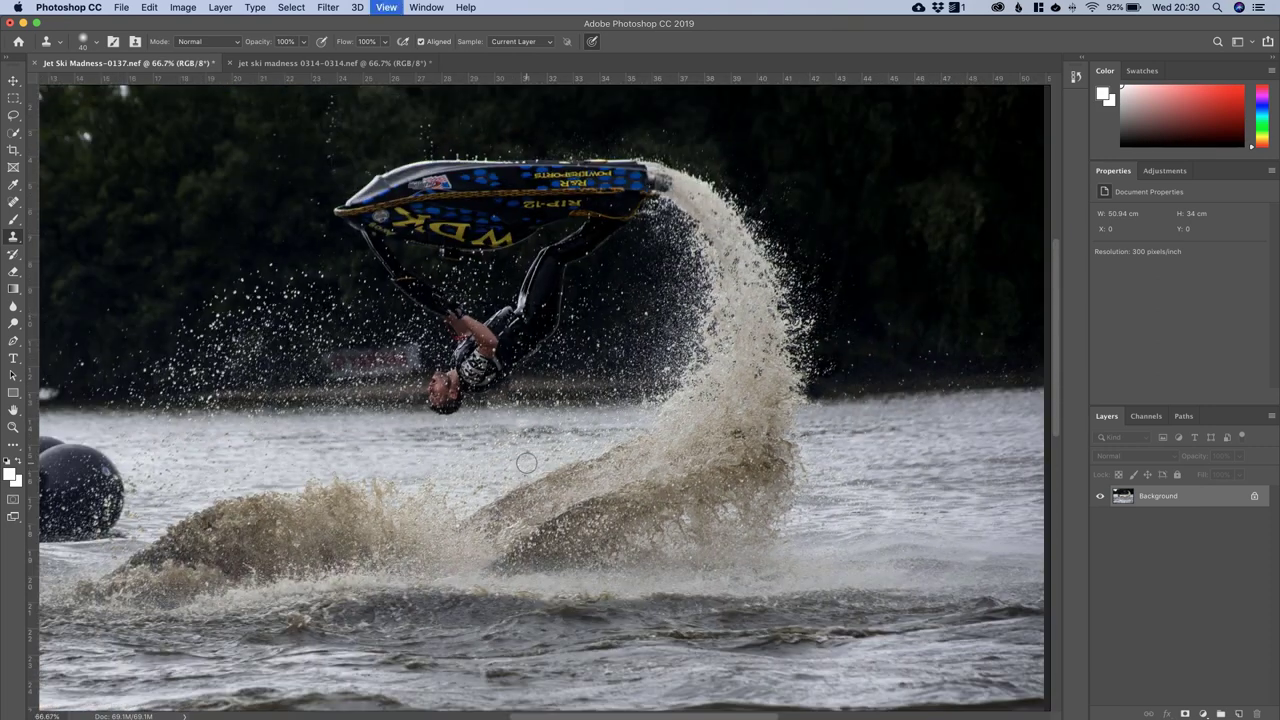
Step: Remove the two overlapping black buoys and their dark reflection with the Spot Healing Brush at size 150
key(super+minus)
key(super+plus)
key(super+plus)
key(super+plus)
drag(87, 508, 478, 388)
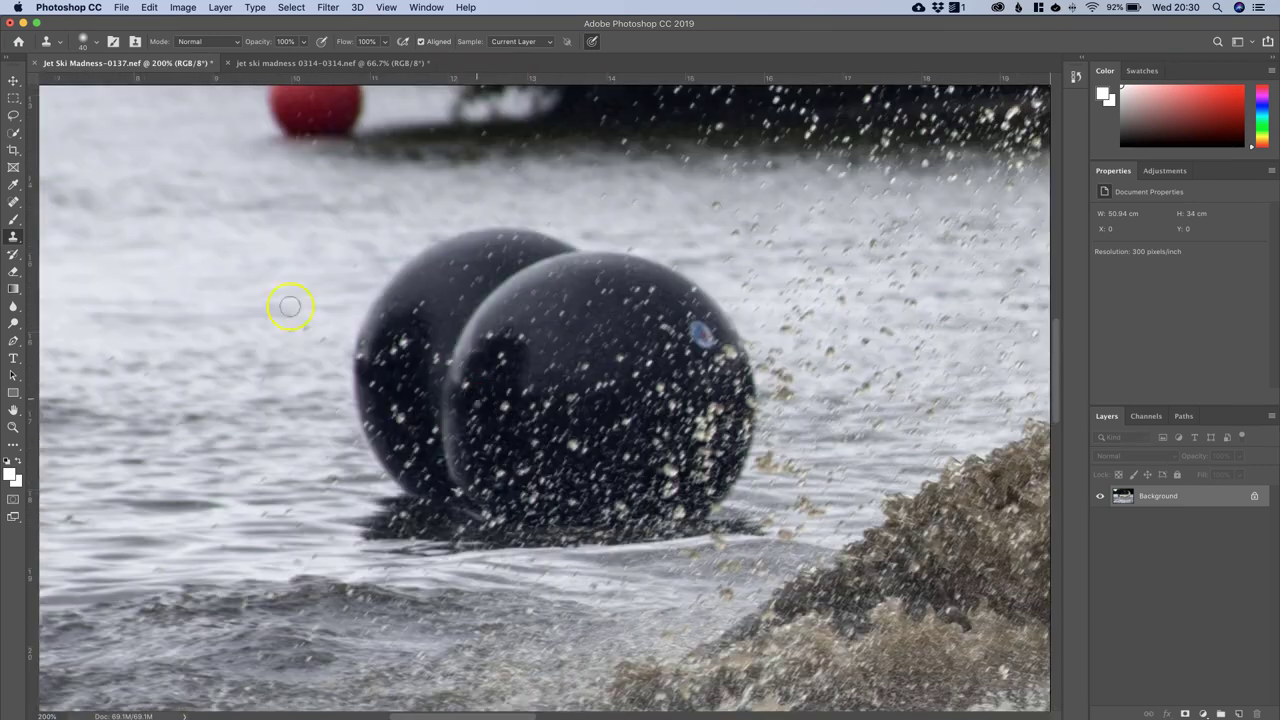
click(14, 201)
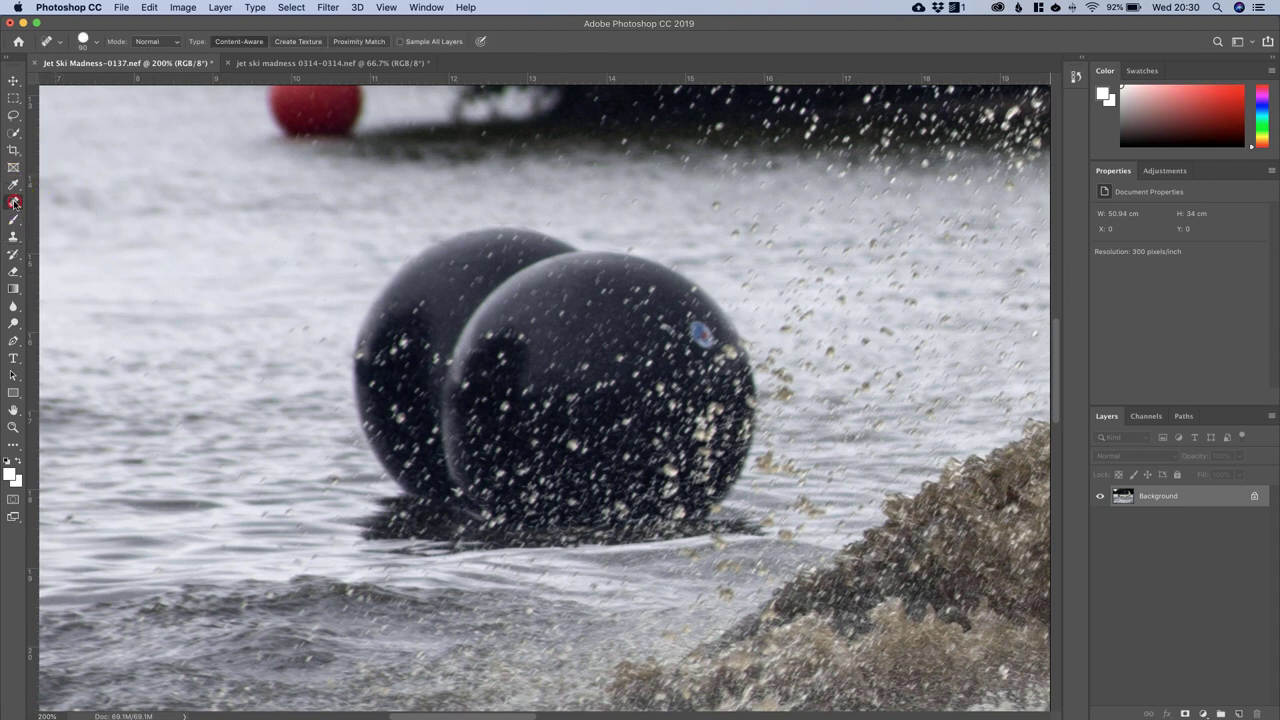
click(83, 204)
mouse_move(376, 297)
mouse_down()
mouse_move(483, 259)
mouse_move(589, 261)
mouse_move(740, 345)
mouse_move(758, 389)
mouse_move(733, 491)
mouse_move(746, 517)
mouse_move(576, 542)
mouse_move(381, 540)
mouse_move(406, 495)
mouse_move(367, 409)
mouse_move(378, 348)
mouse_move(585, 333)
mouse_move(677, 344)
mouse_move(689, 430)
mouse_move(480, 488)
mouse_up()
drag(424, 376, 634, 423)
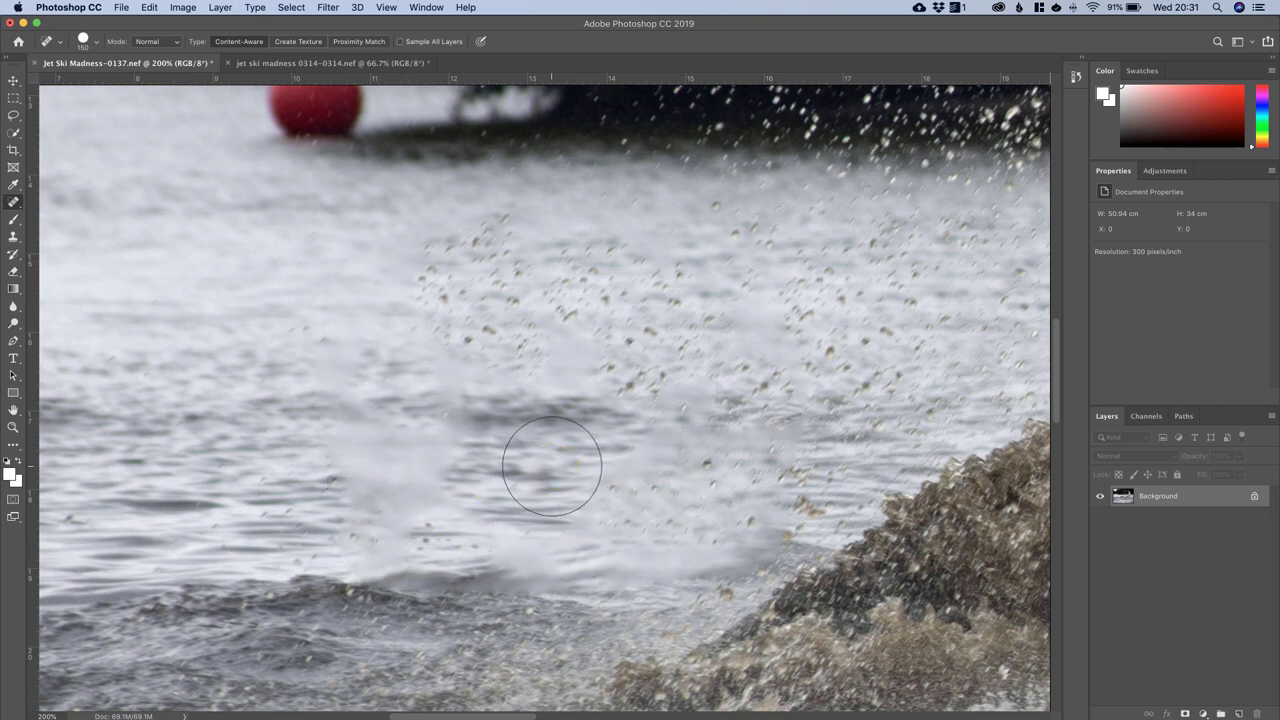
Step: Examine the healed water where the black buoys floated, both from a distance and close up, for blurred patches
scroll(552, 466, down, 6)
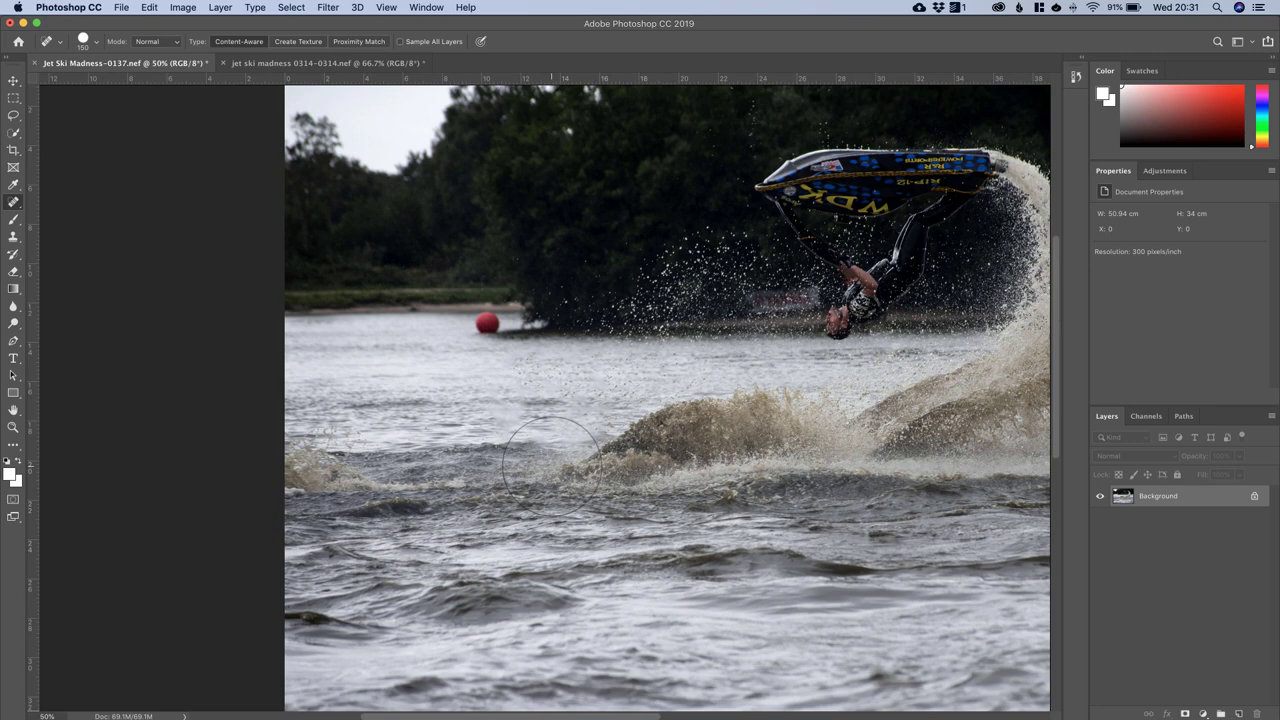
scroll(552, 466, down, 1)
scroll(552, 466, up, 3)
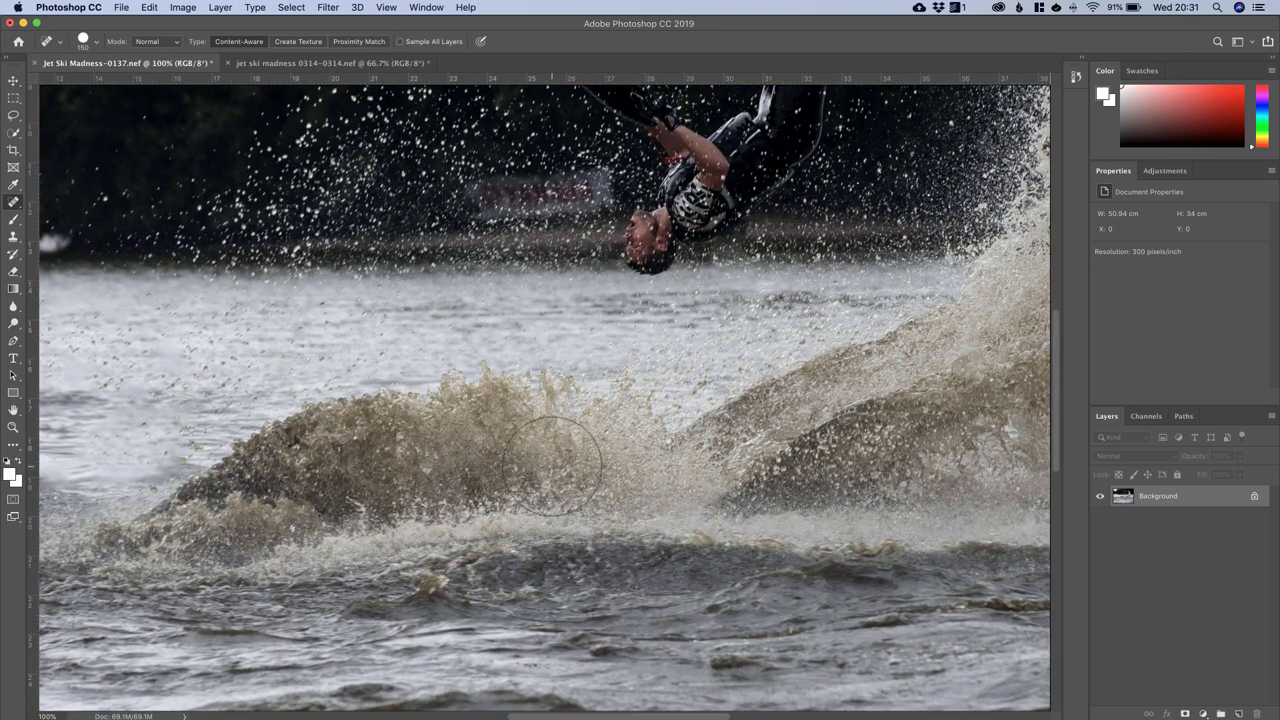
key(super+minus)
key(super+plus)
drag(418, 457, 726, 442)
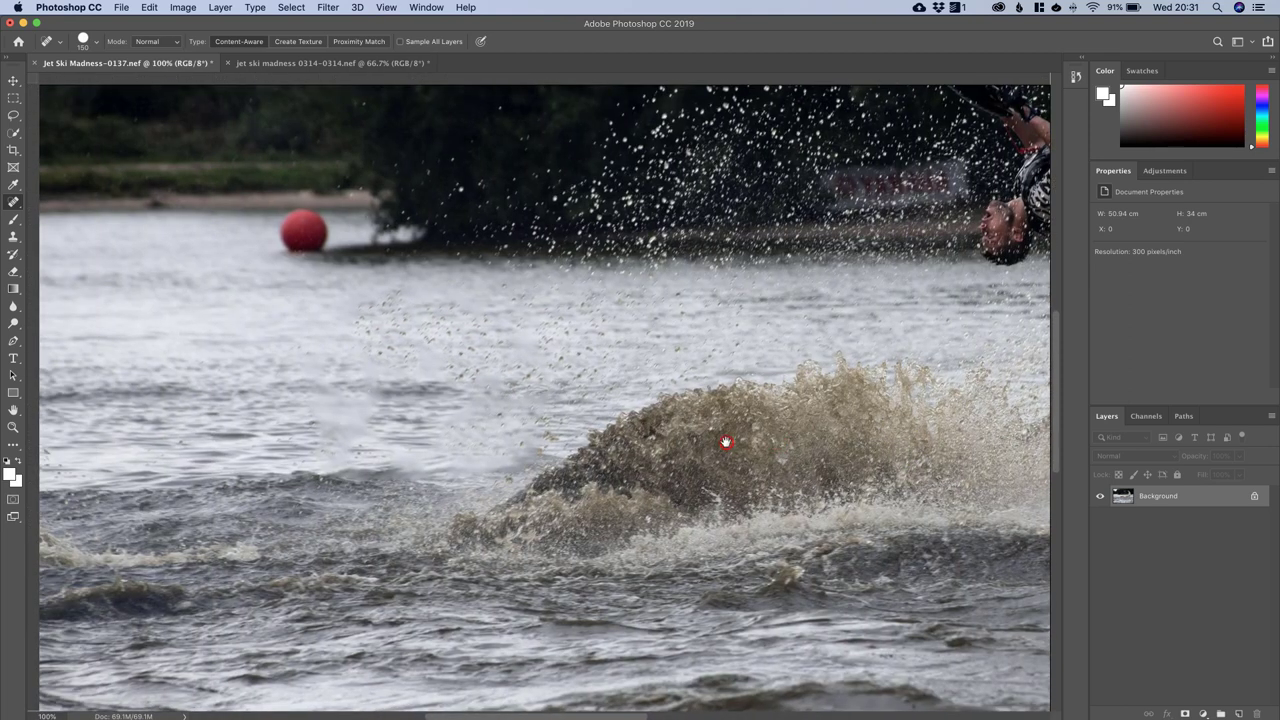
key(super+r)
key(super+equal)
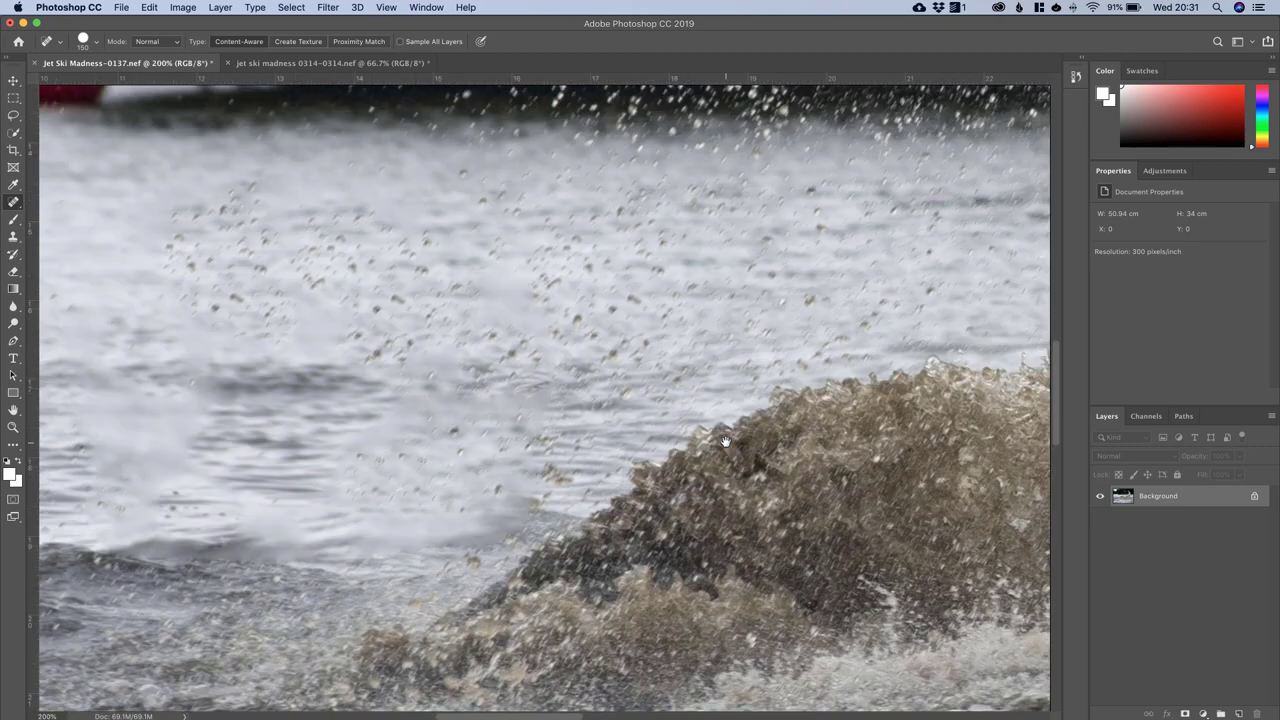
Step: Sample the rippled water to the left with the Clone Stamp and paint it over the nearer of the two blurred healed patches
scroll(466, 383, left, 5)
scroll(466, 383, down, 3)
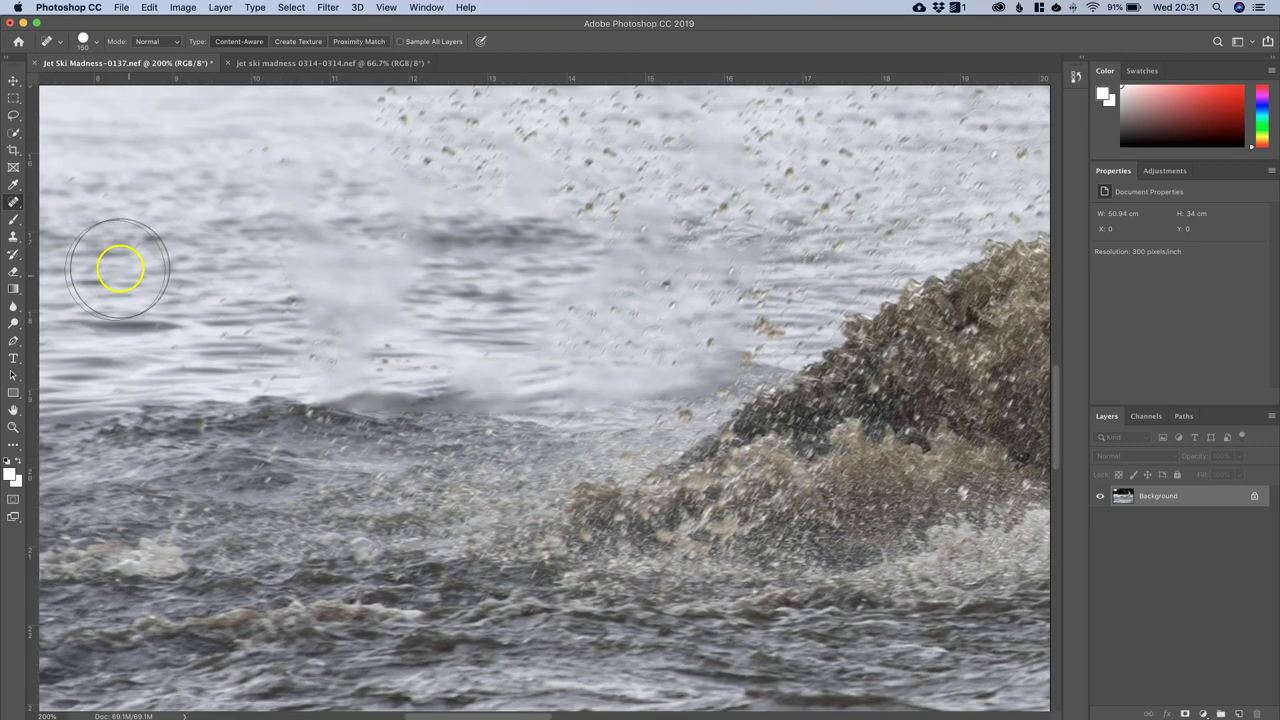
click(14, 237)
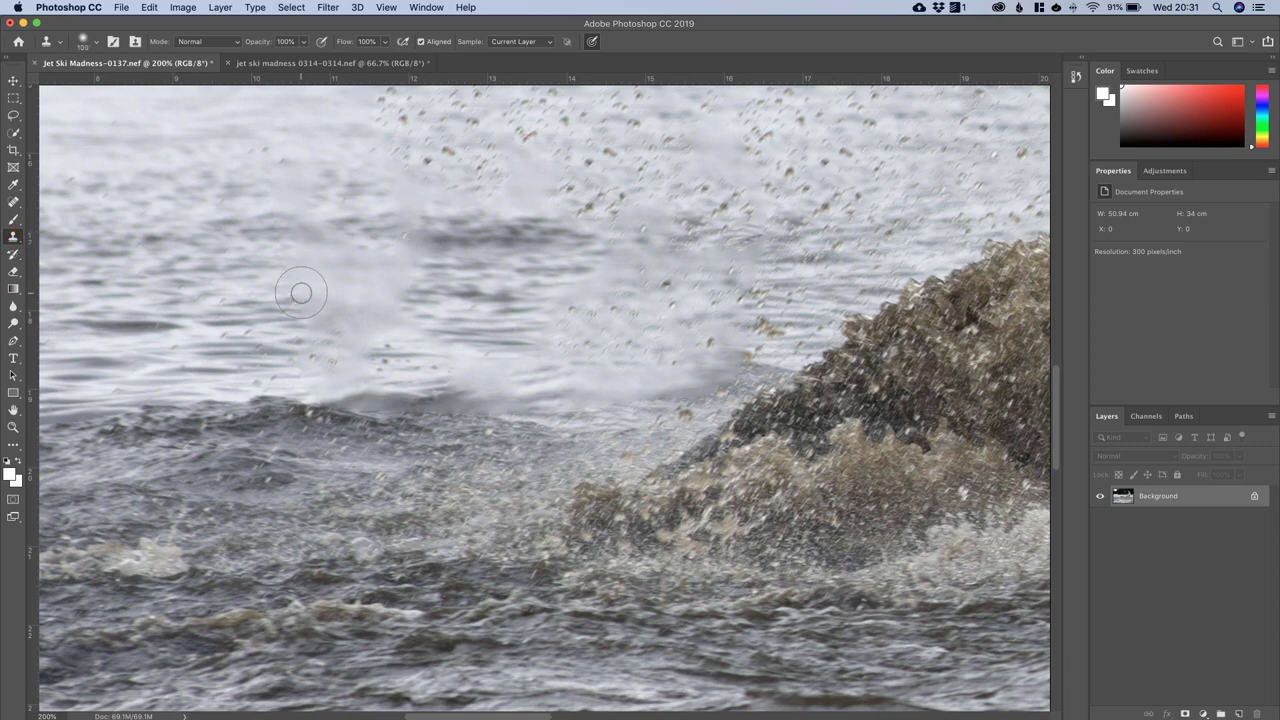
alt+click(134, 289)
click(304, 296)
mouse_move(304, 296)
mouse_down()
mouse_move(394, 286)
mouse_move(337, 343)
mouse_move(405, 316)
mouse_up()
click(355, 226)
click(403, 218)
click(416, 243)
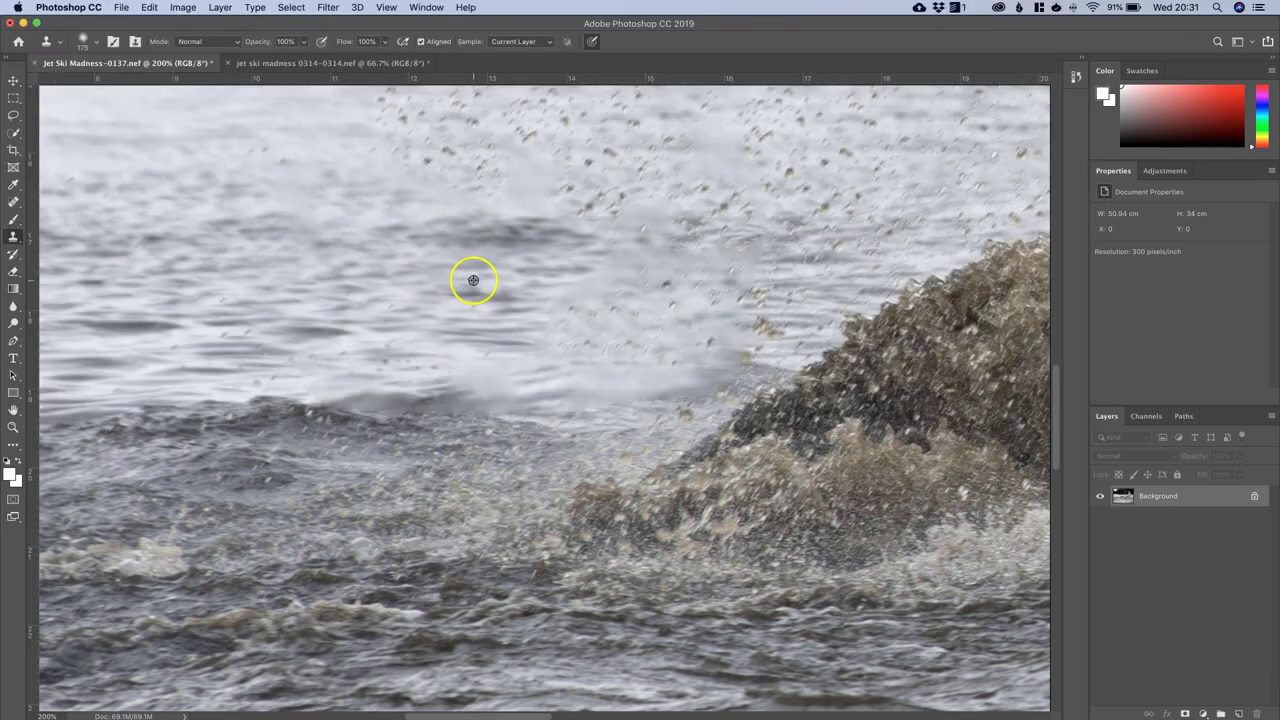
Step: Clone water ripples over the blurred patch beside the brown wave, using a 175-pixel Clone Stamp
mouse_move(569, 317)
mouse_down()
mouse_move(591, 289)
mouse_move(623, 291)
mouse_move(636, 347)
mouse_move(677, 343)
mouse_up()
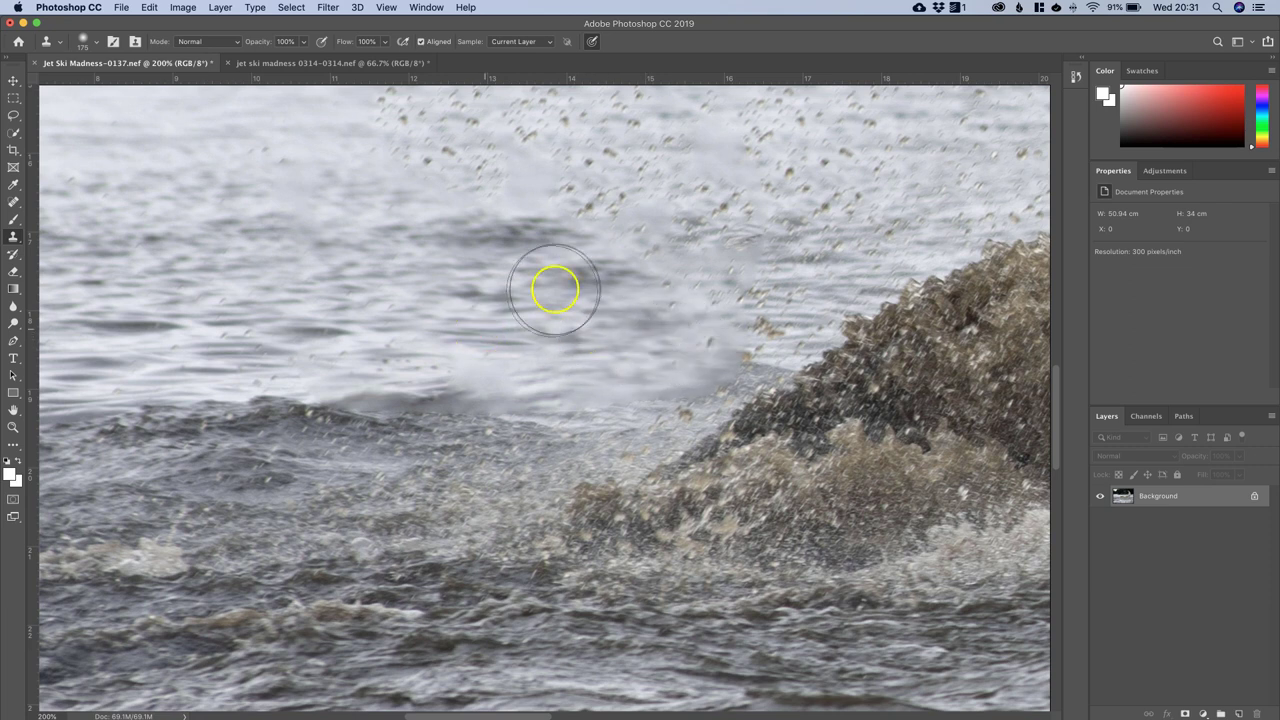
drag(623, 297, 655, 318)
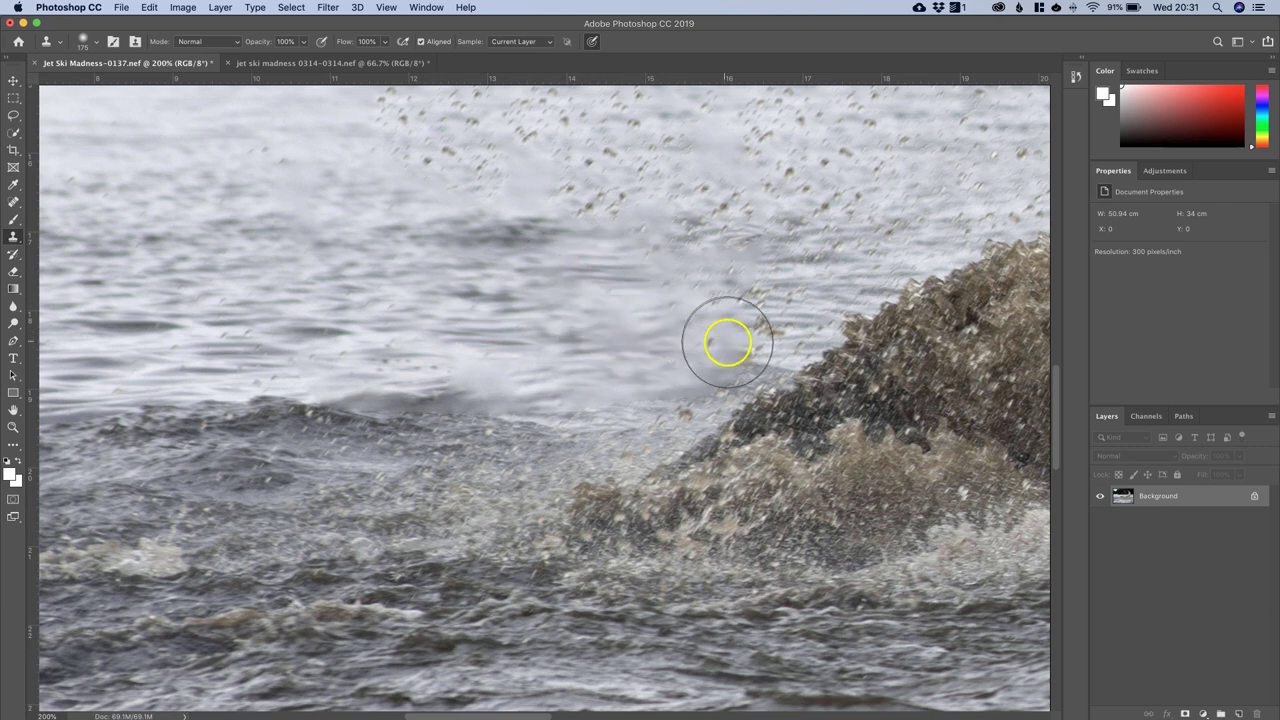
mouse_move(735, 345)
mouse_down()
mouse_move(698, 298)
mouse_move(752, 249)
mouse_move(684, 287)
mouse_move(644, 291)
mouse_move(679, 286)
mouse_move(651, 254)
mouse_up()
Step: Resample nearby ripples and blend the remaining smooth areas between the open water and the brown wave with the Clone Stamp
alt+click(683, 287)
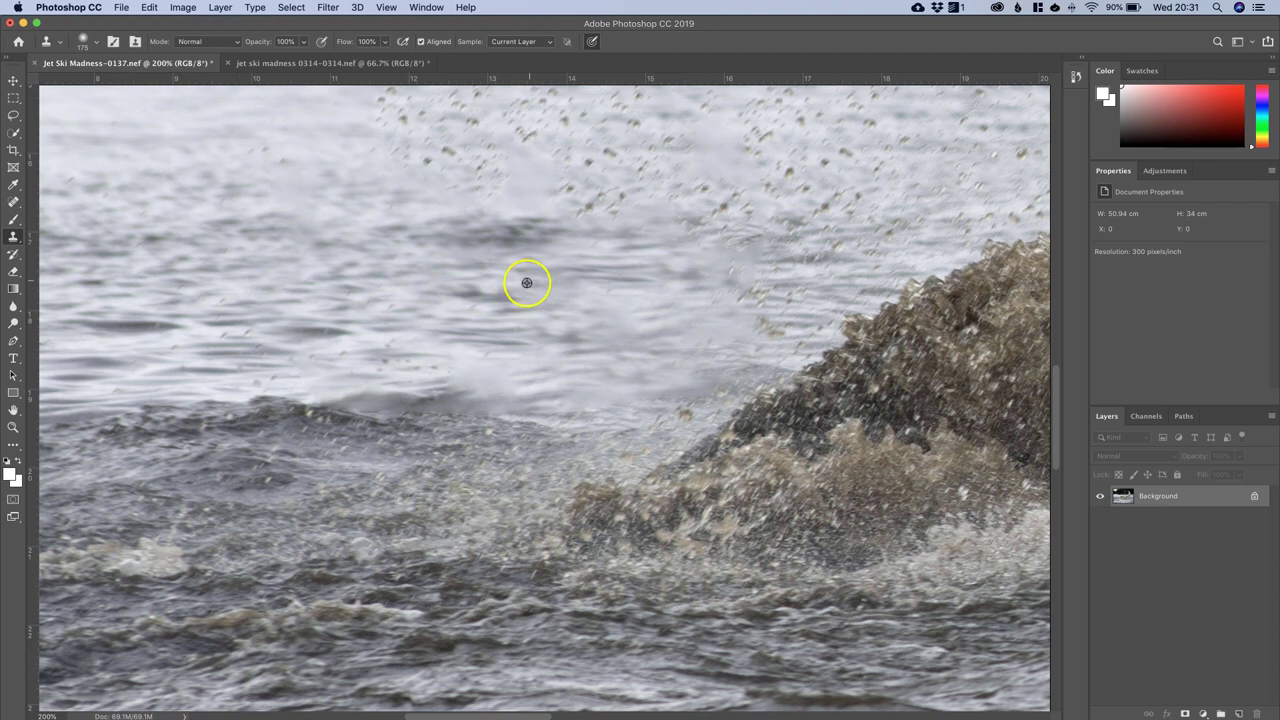
mouse_move(609, 334)
mouse_down()
mouse_move(649, 318)
mouse_move(548, 370)
mouse_up()
drag(614, 309, 646, 306)
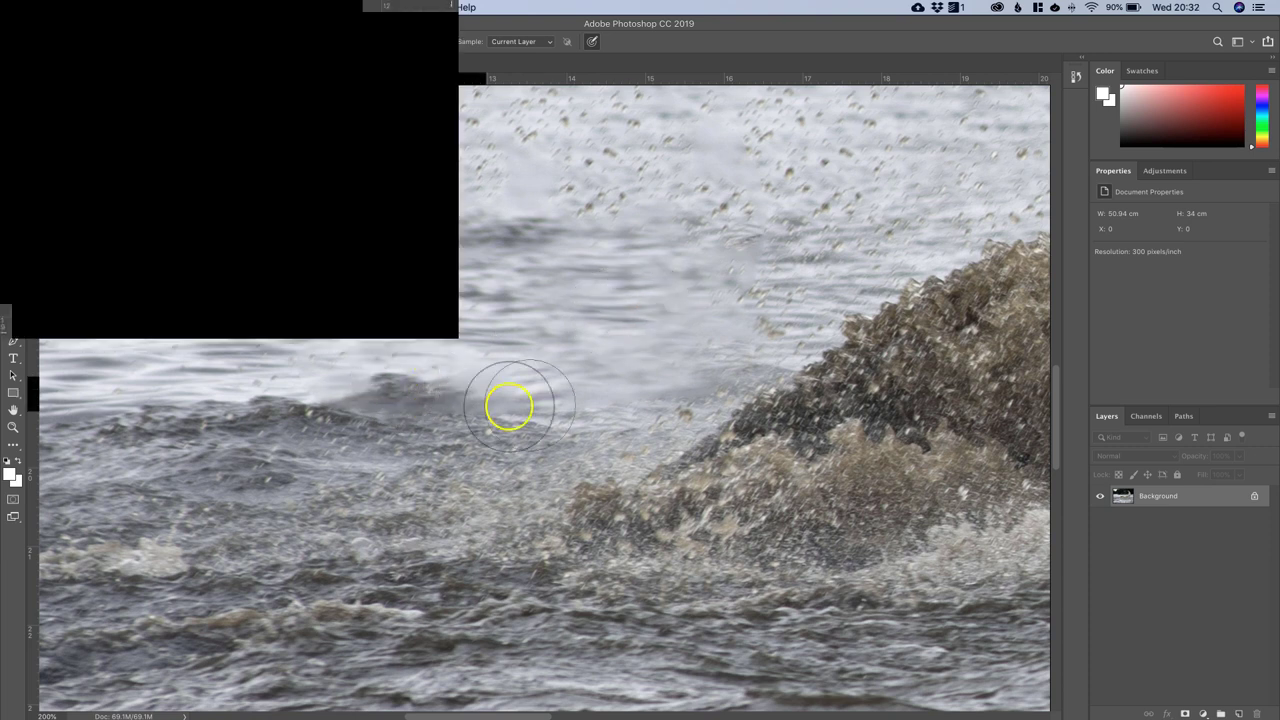
mouse_move(591, 314)
mouse_down()
mouse_move(525, 327)
mouse_move(591, 308)
mouse_up()
click(620, 309)
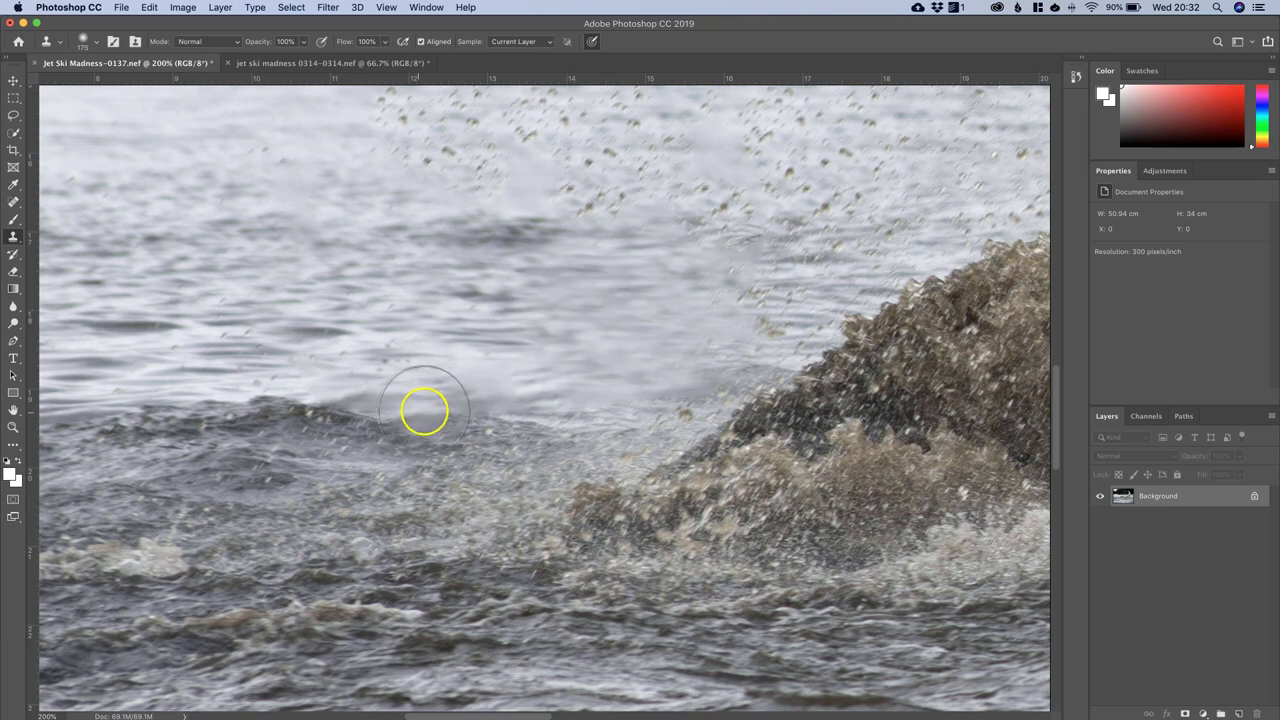
mouse_move(694, 348)
mouse_down()
mouse_move(766, 303)
mouse_move(763, 337)
mouse_move(731, 349)
mouse_move(709, 349)
mouse_move(684, 316)
mouse_up()
alt+click(389, 304)
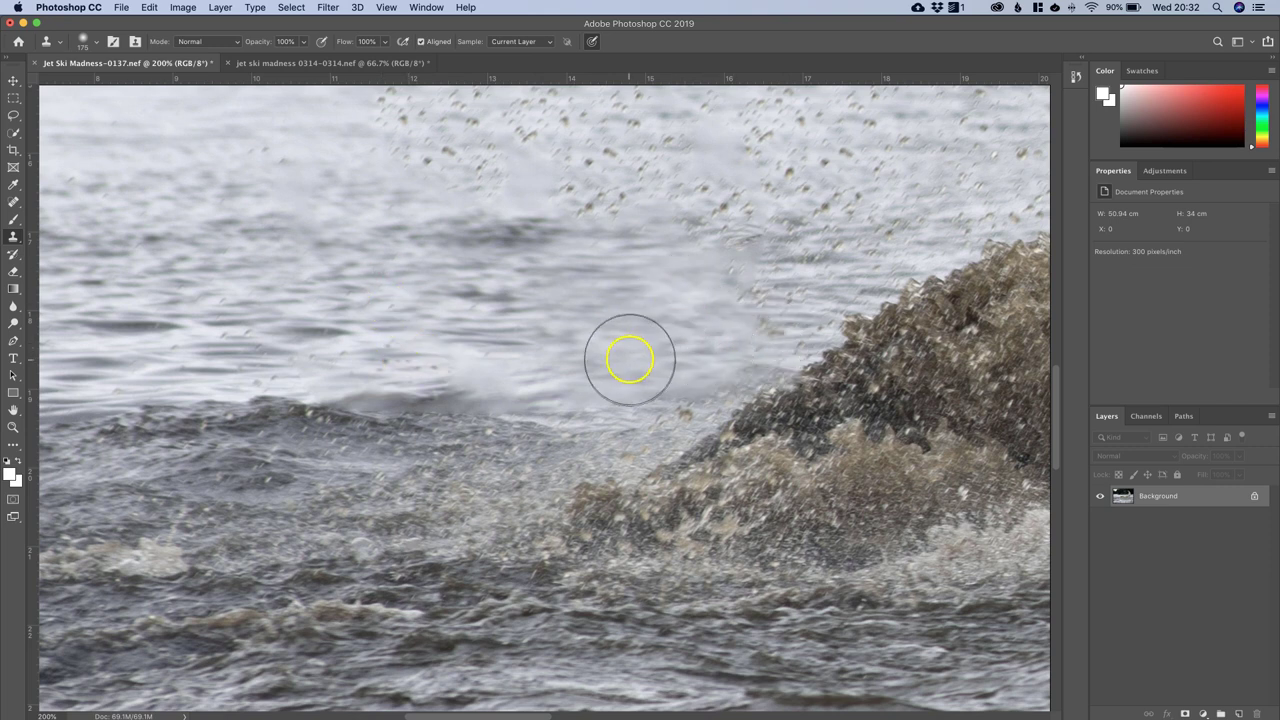
mouse_move(531, 379)
mouse_down()
mouse_move(517, 374)
mouse_move(533, 311)
mouse_up()
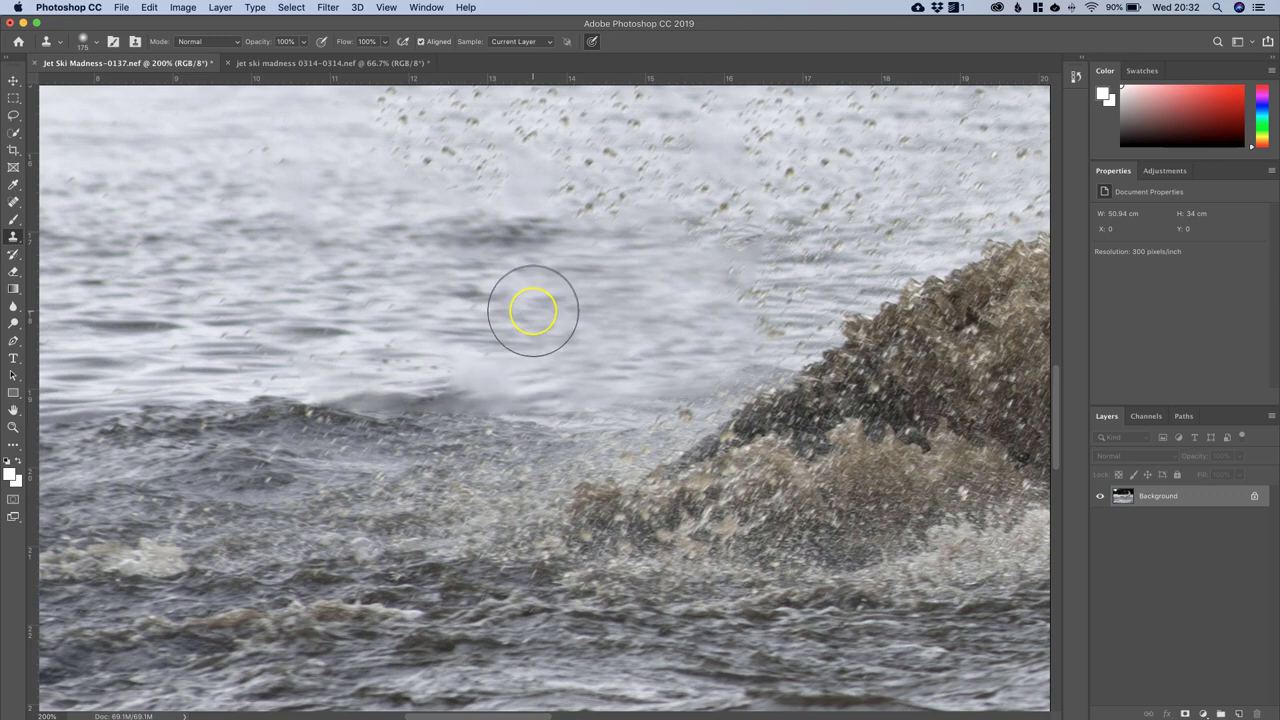
click(540, 318)
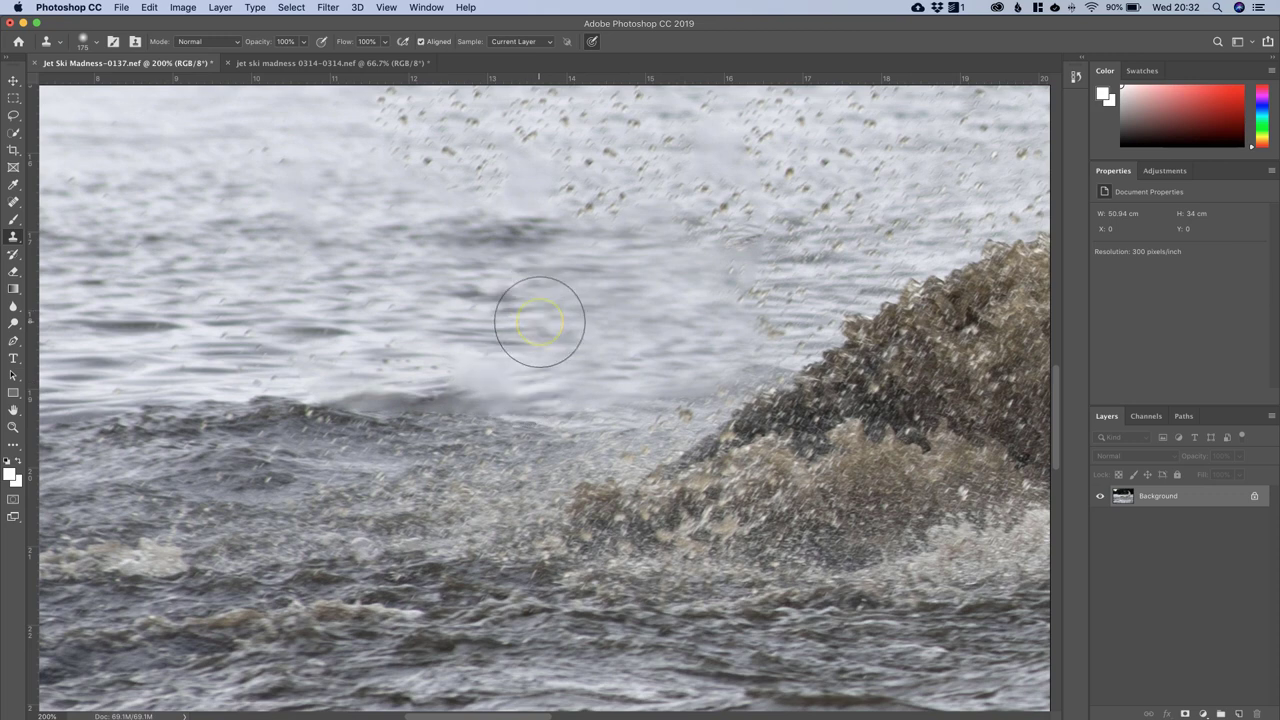
Step: Crop the photo to a rectangular selection of about 32.1 by 21.5 cm around the rider, water jet and wave, leaving out the red buoy
key(super+minus)
key(super+minus)
key(super+minus)
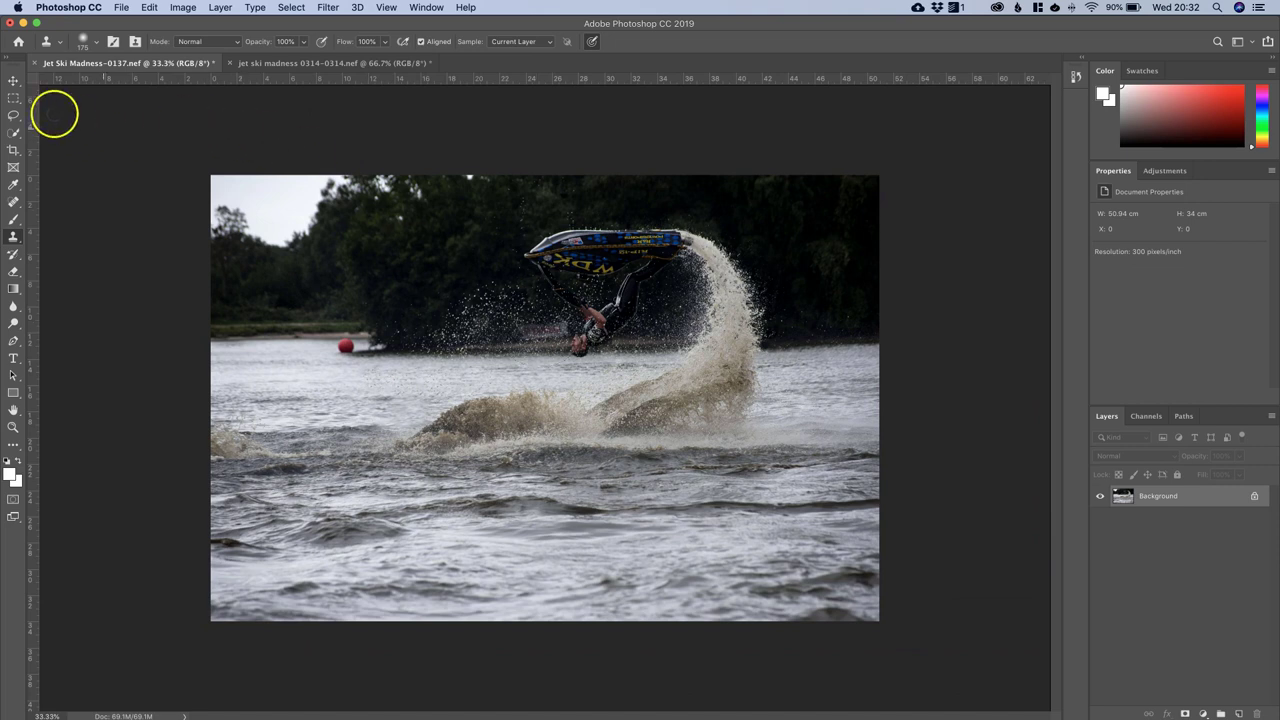
click(16, 101)
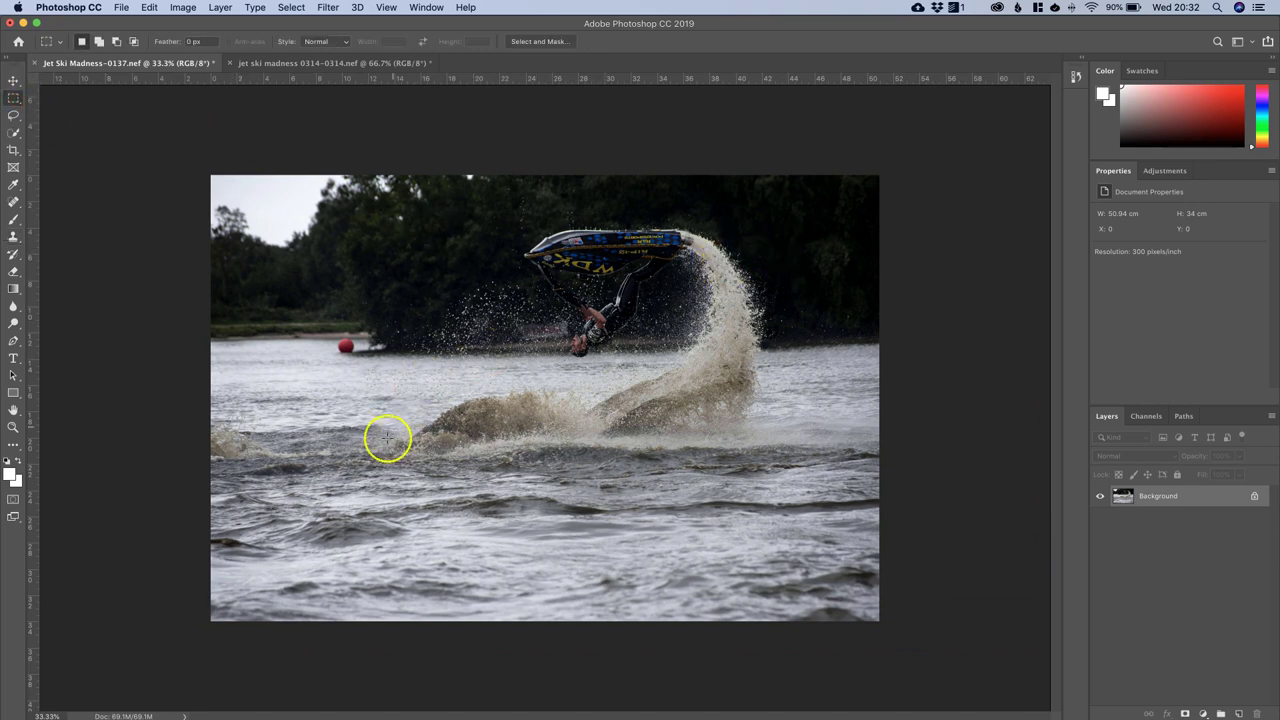
drag(372, 488, 791, 208)
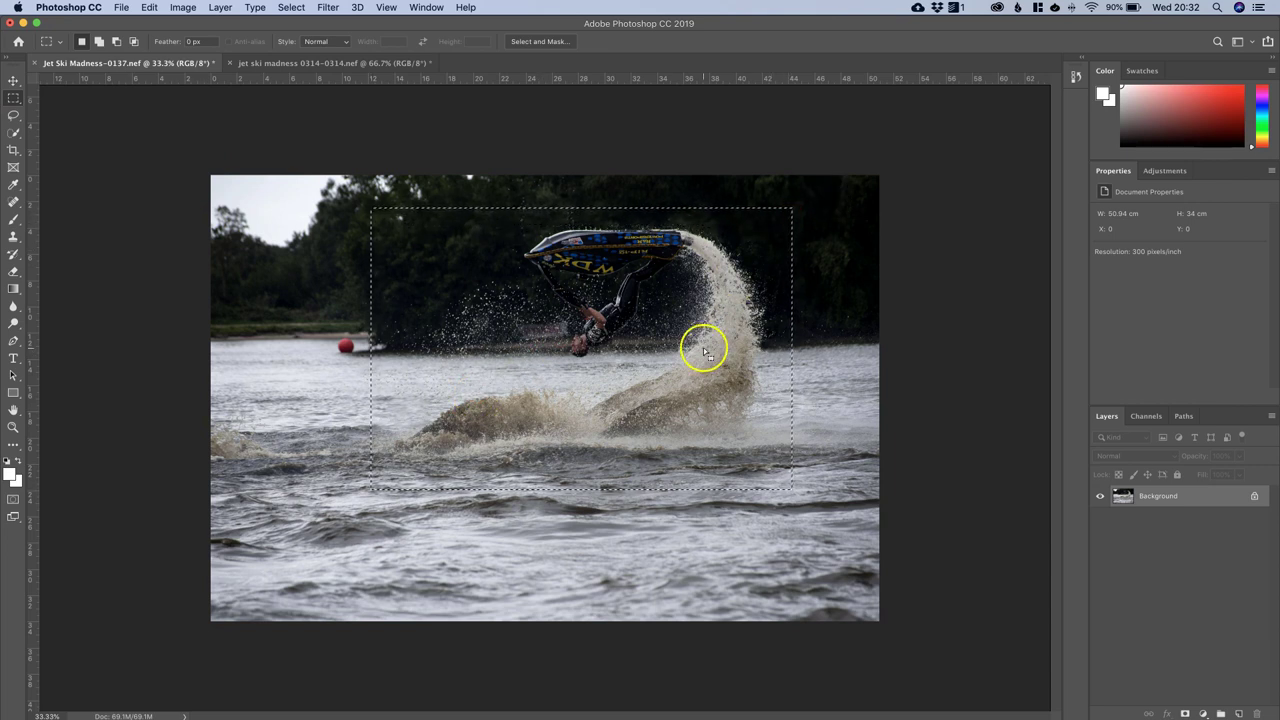
click(183, 7)
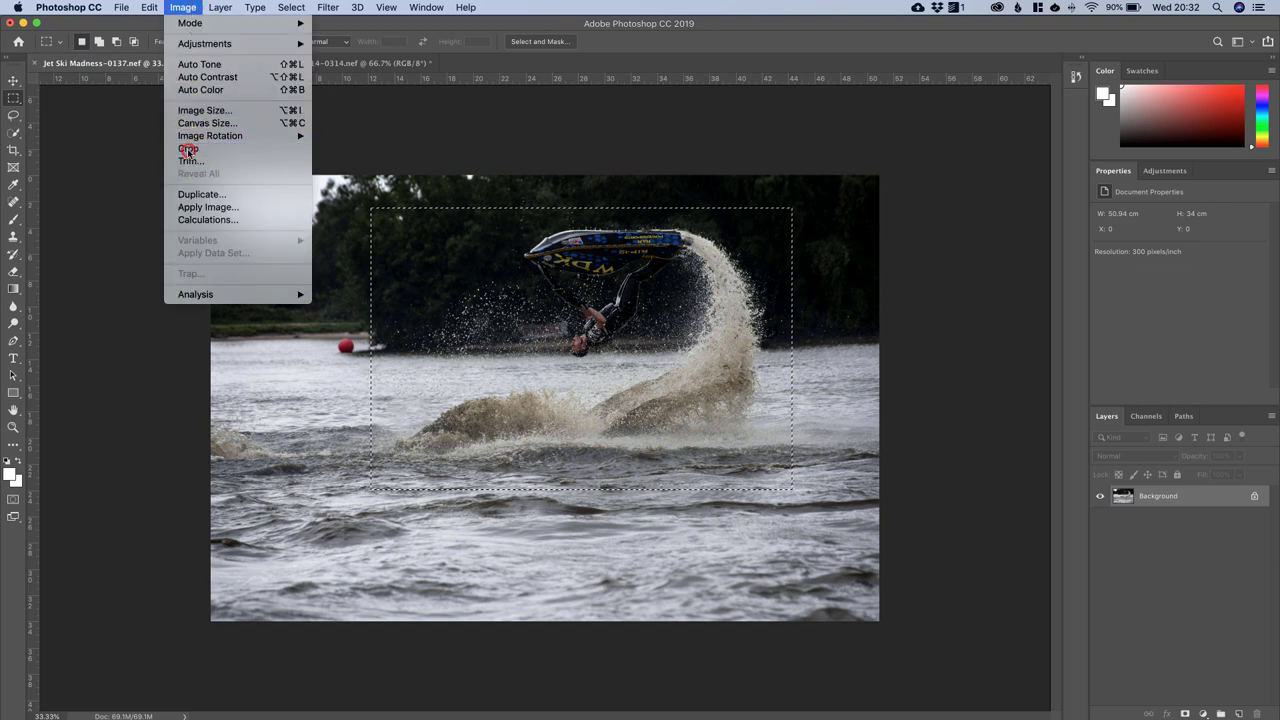
click(188, 149)
Step: Preview the cropped photo enlarged in full-screen mode and return to the standard workspace
key(super+0)
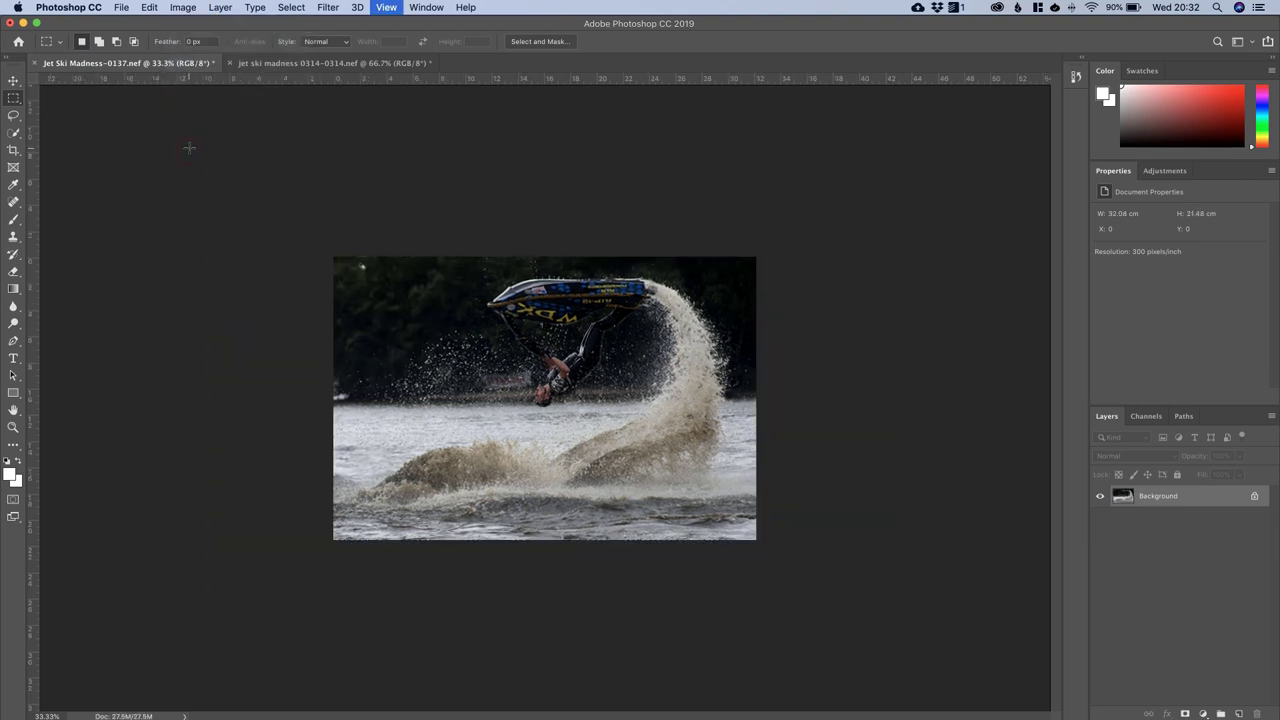
key(f)
key(f)
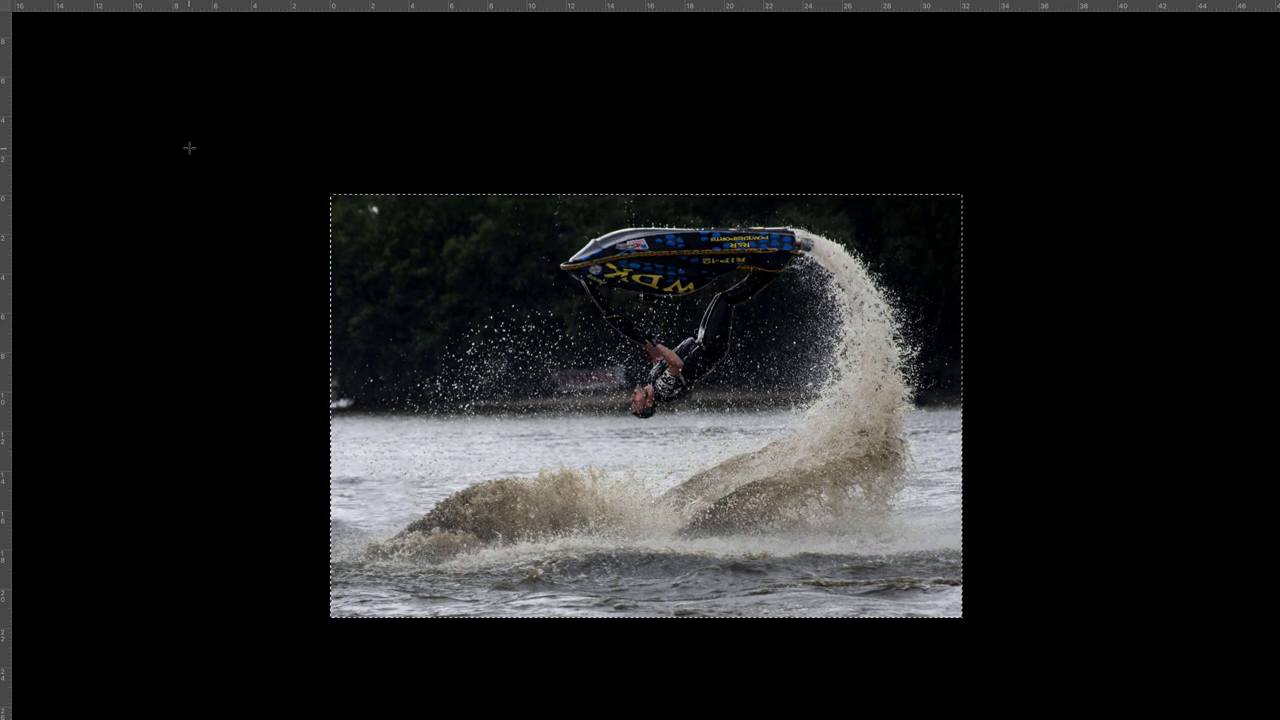
key(super+equal)
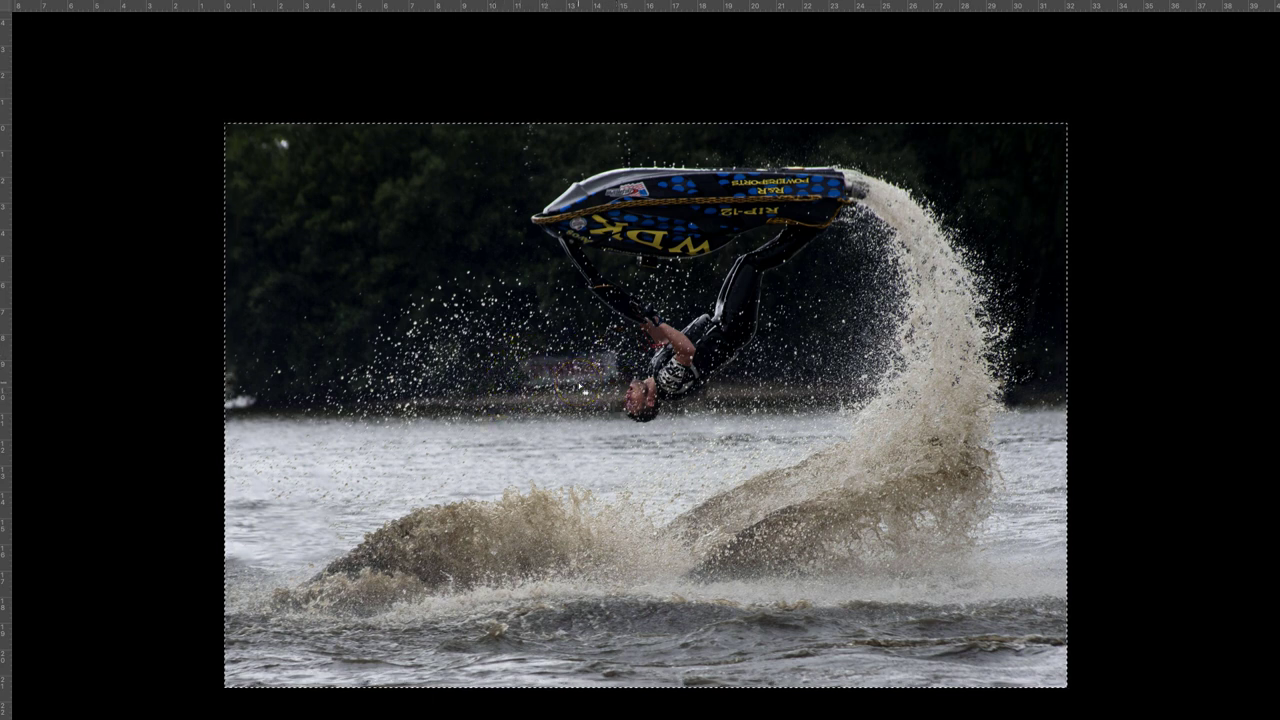
key(f)
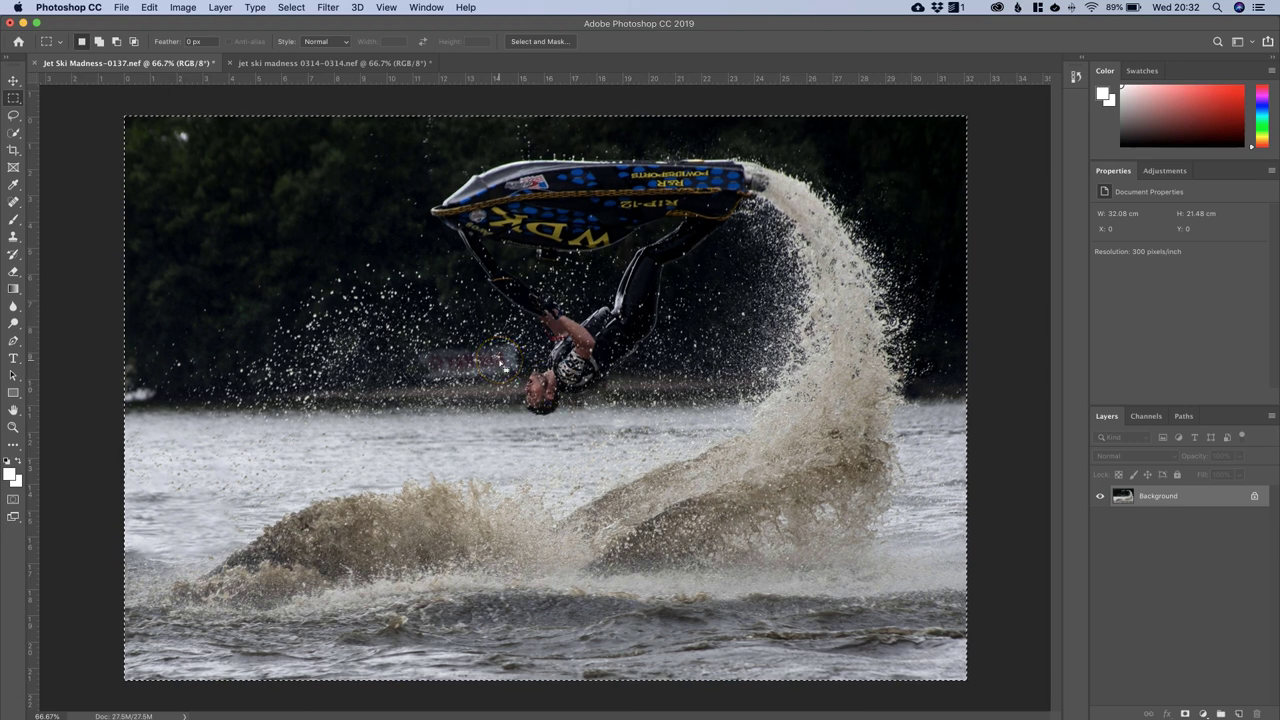
Step: Try to remove the Yamaha banner behind the spray with the content-aware Spot Healing Brush at size 150, and undo it
key(super+equal)
key(super+equal)
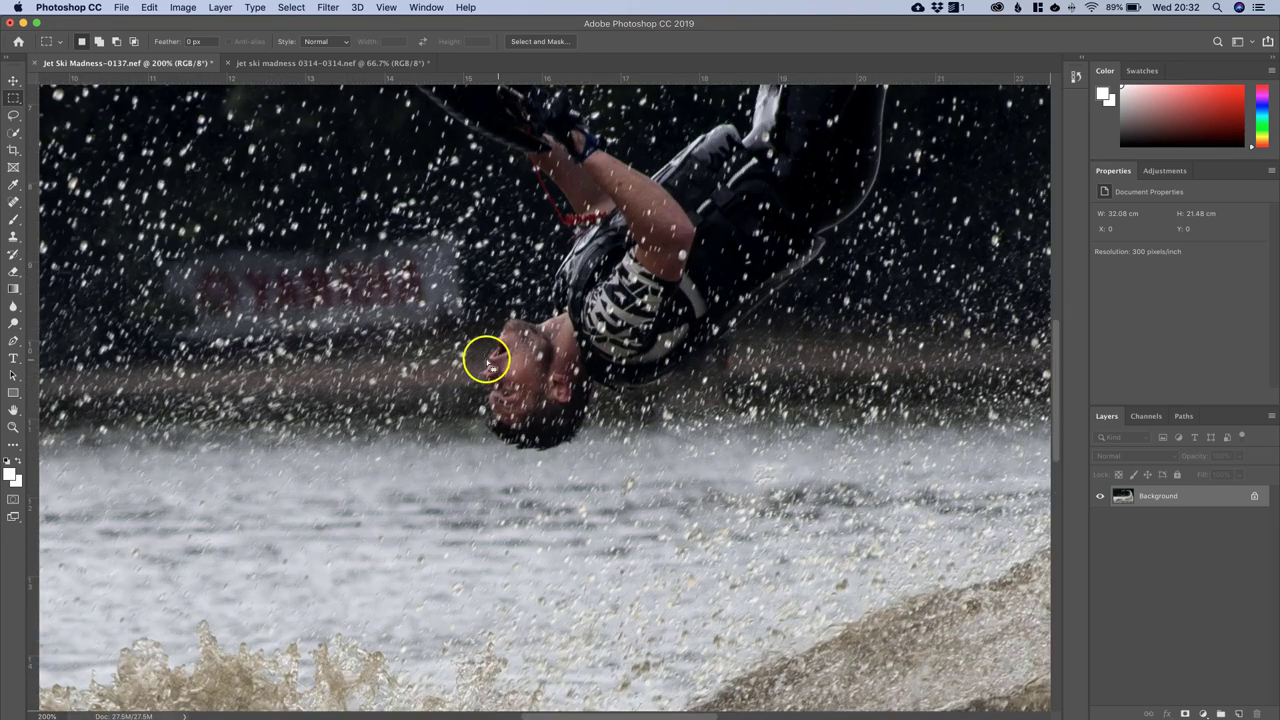
scroll(326, 306, left, 5)
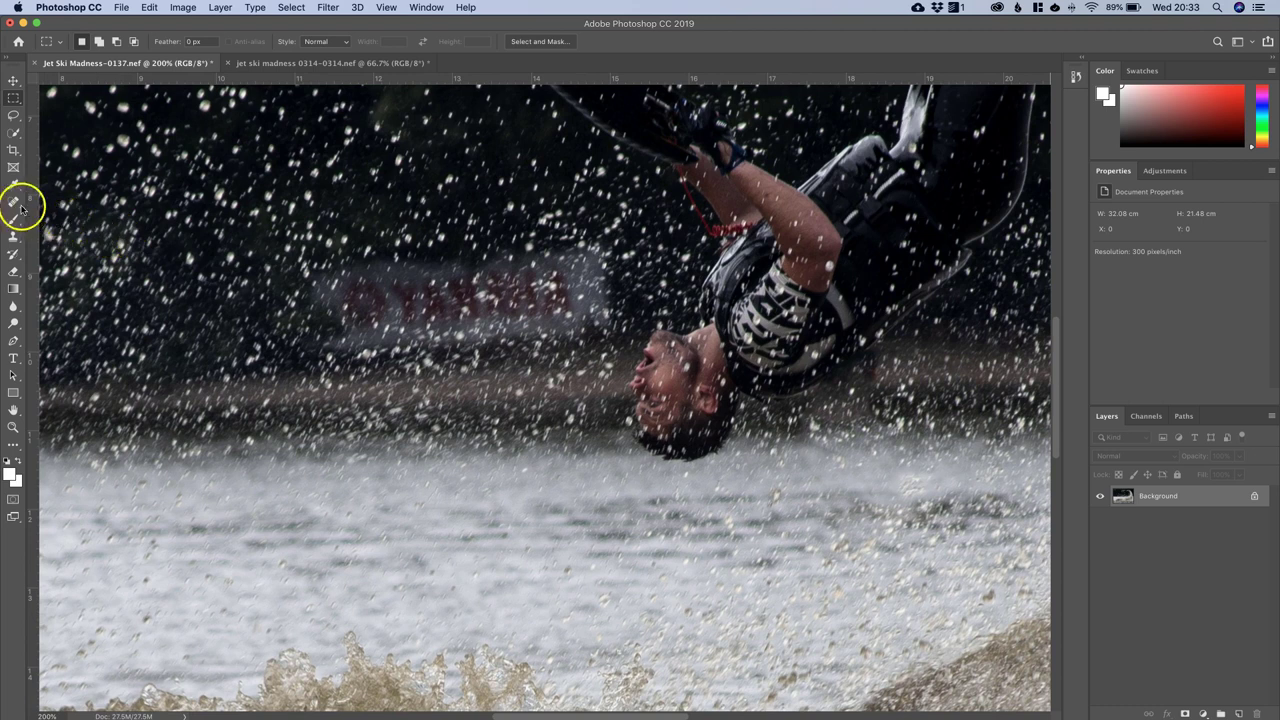
click(14, 202)
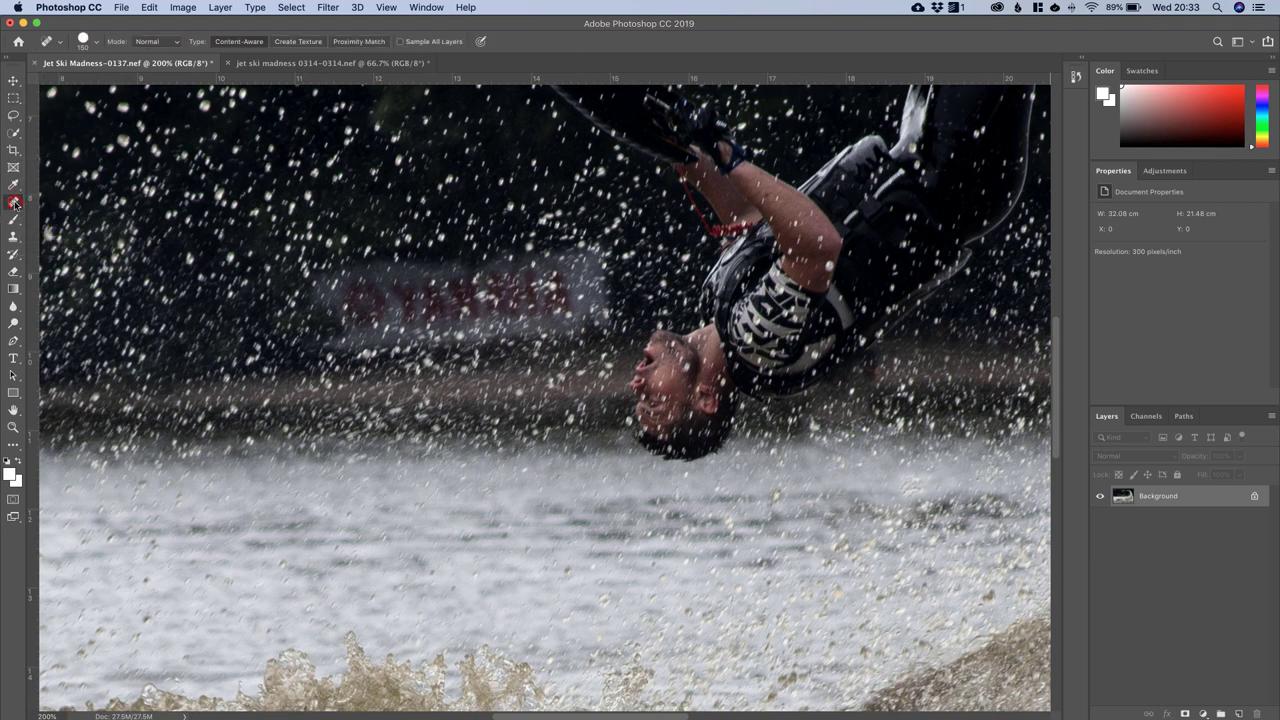
right_click(14, 204)
click(60, 202)
mouse_move(329, 271)
mouse_down()
mouse_move(588, 272)
mouse_move(590, 296)
mouse_move(570, 304)
mouse_move(340, 327)
mouse_up()
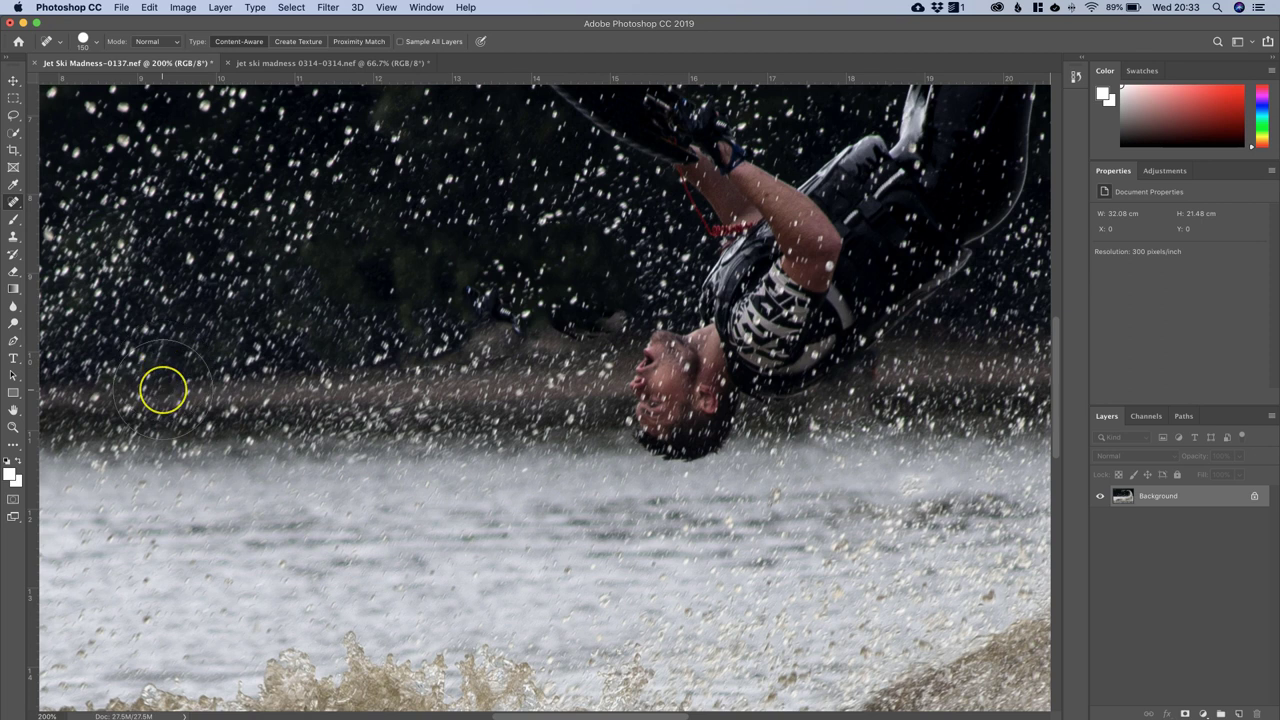
key(ctrl+z)
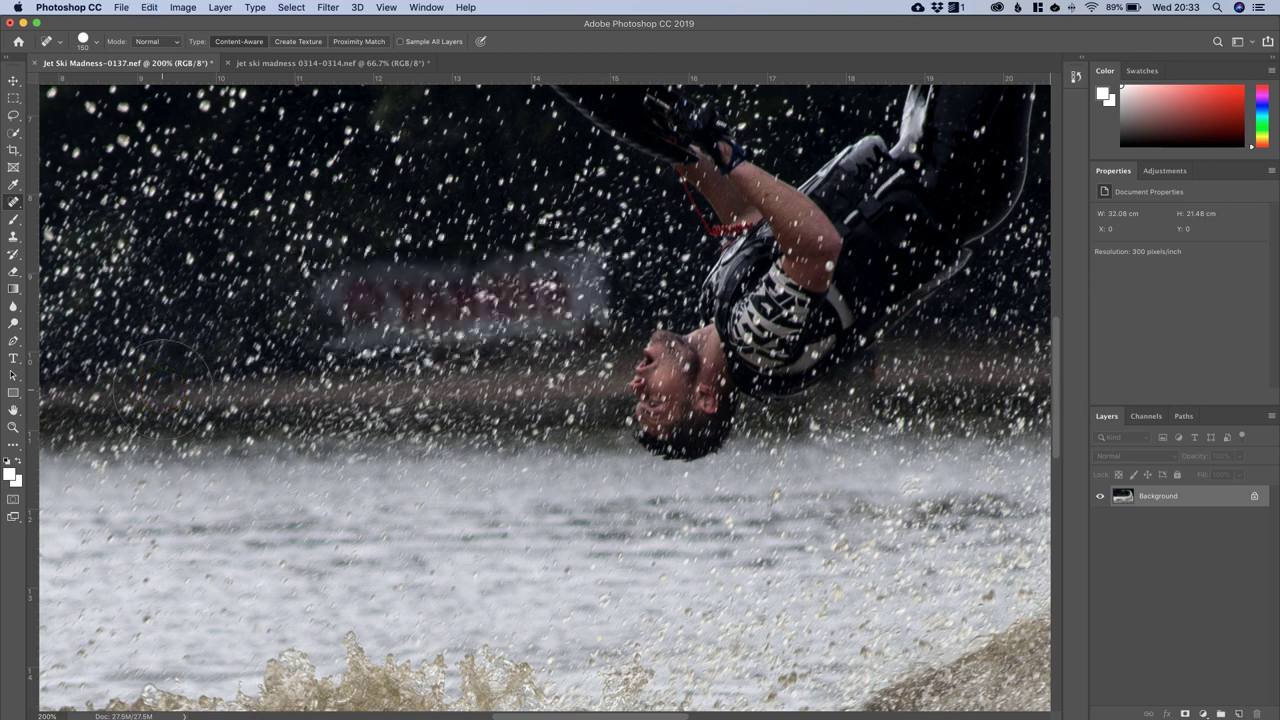
Step: Cover the Yamaha banner beside the rider with cloned dark, spray-speckled trees, using a 175-pixel Clone Stamp
click(13, 237)
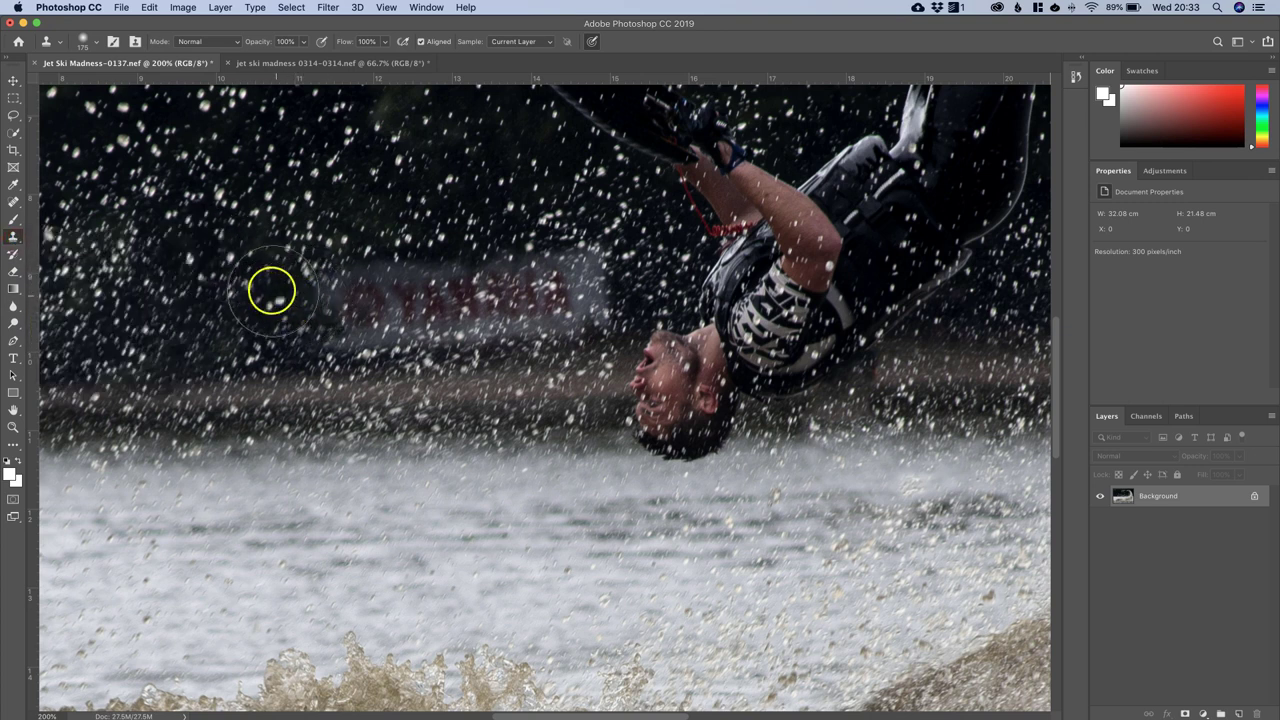
mouse_move(317, 284)
mouse_down()
mouse_move(345, 313)
mouse_move(371, 279)
mouse_move(375, 307)
mouse_move(417, 283)
mouse_move(449, 312)
mouse_move(469, 284)
mouse_move(445, 283)
mouse_move(446, 297)
mouse_move(478, 302)
mouse_move(500, 287)
mouse_move(514, 315)
mouse_move(557, 296)
mouse_up()
click(301, 252)
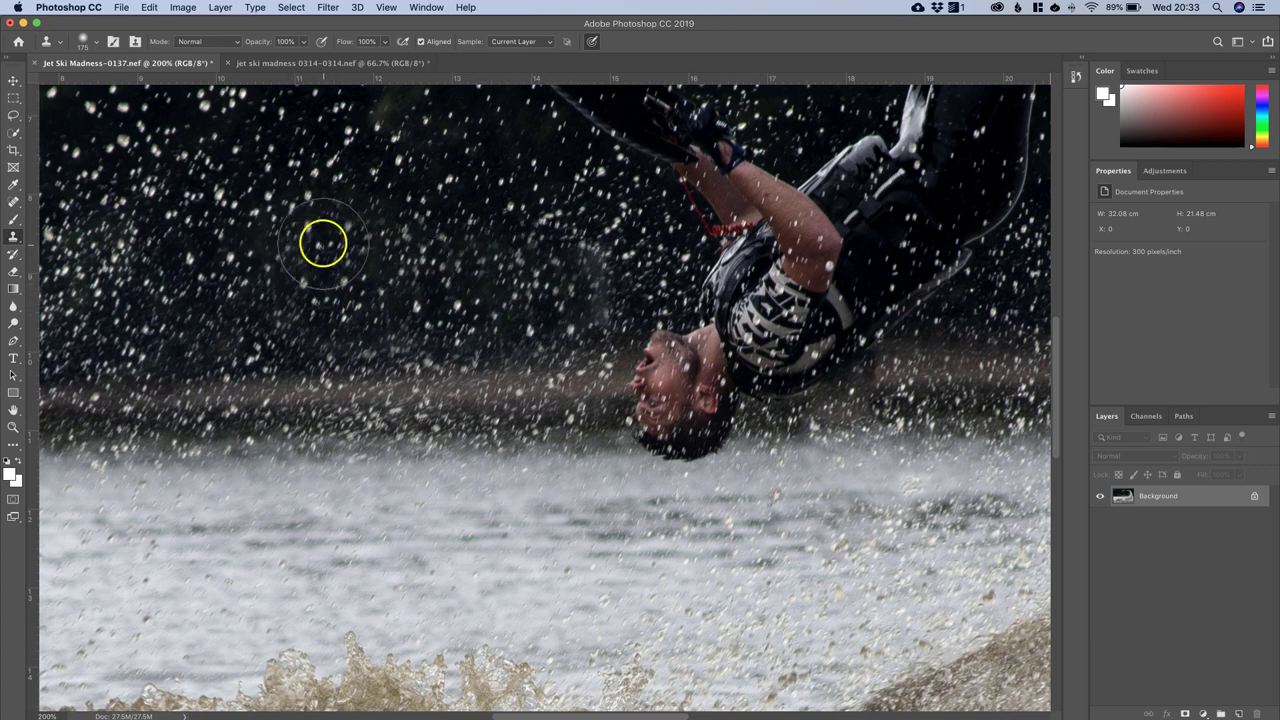
click(404, 228)
click(441, 269)
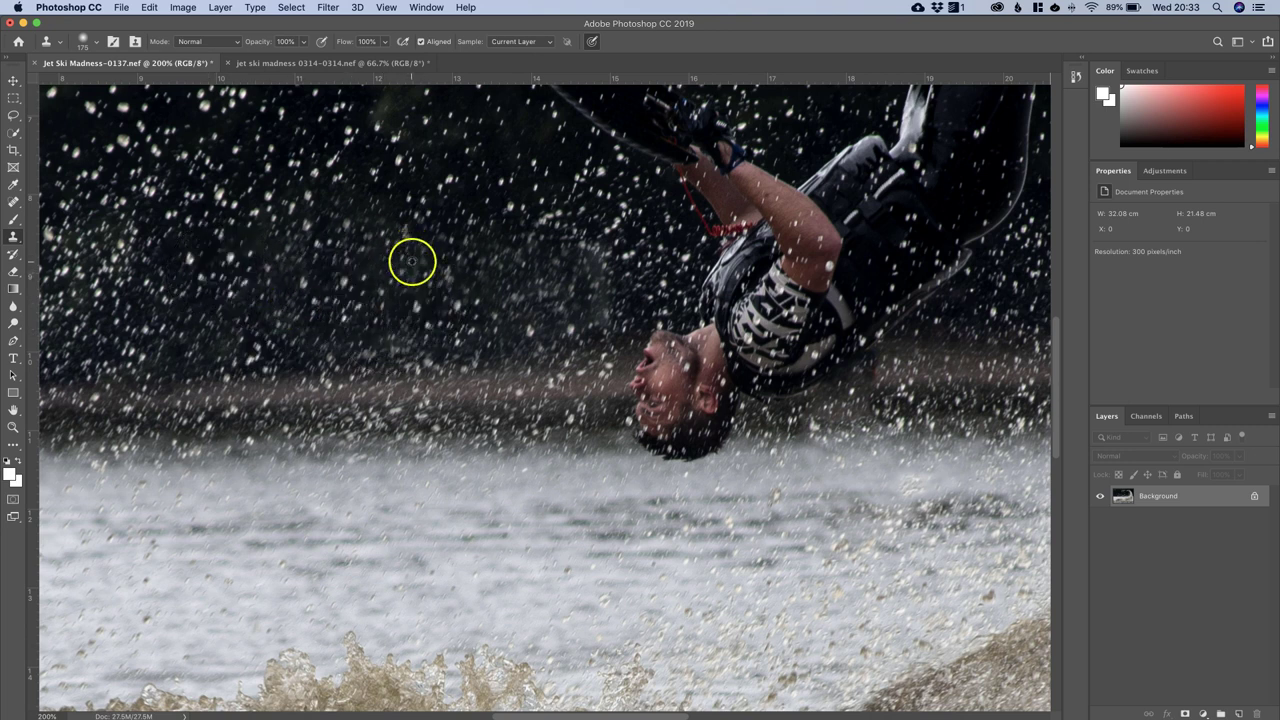
Step: Reduce the Clone Stamp to 60 pixels and touch up the former banner area just above the shoreline
key(bracketleft)
key(bracketleft)
key(bracketleft)
key(bracketleft)
key(bracketleft)
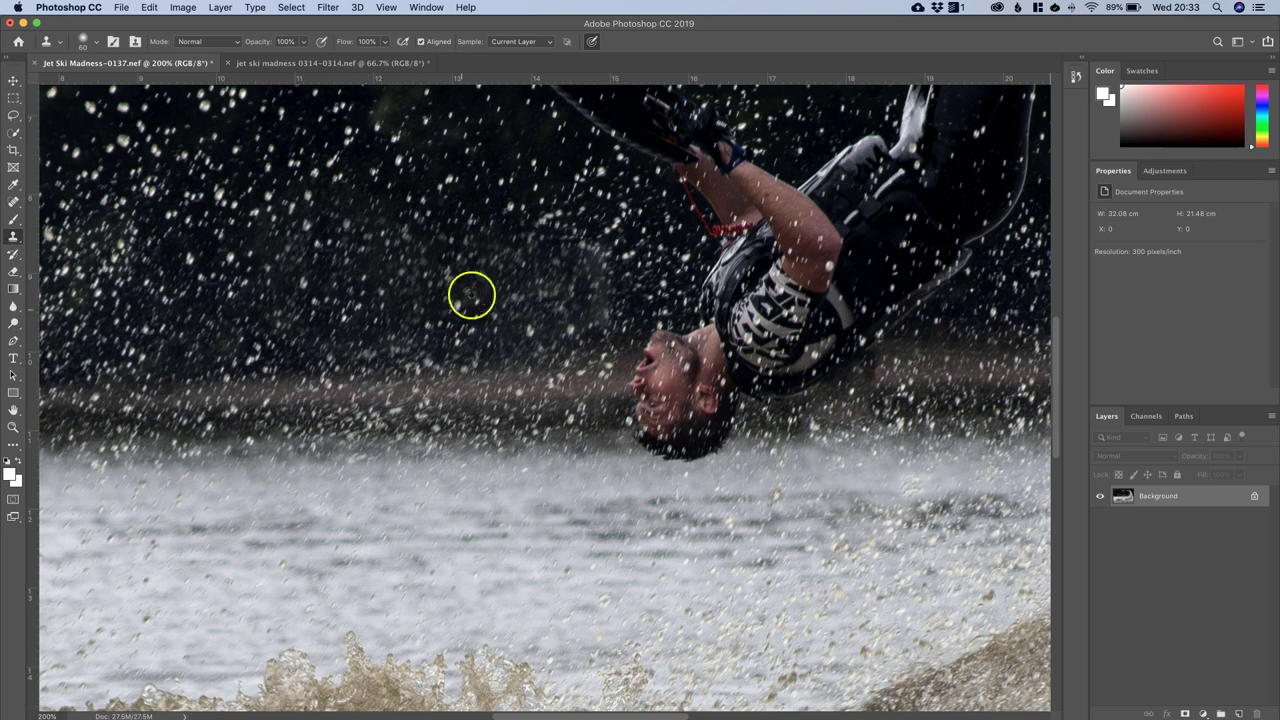
click(536, 332)
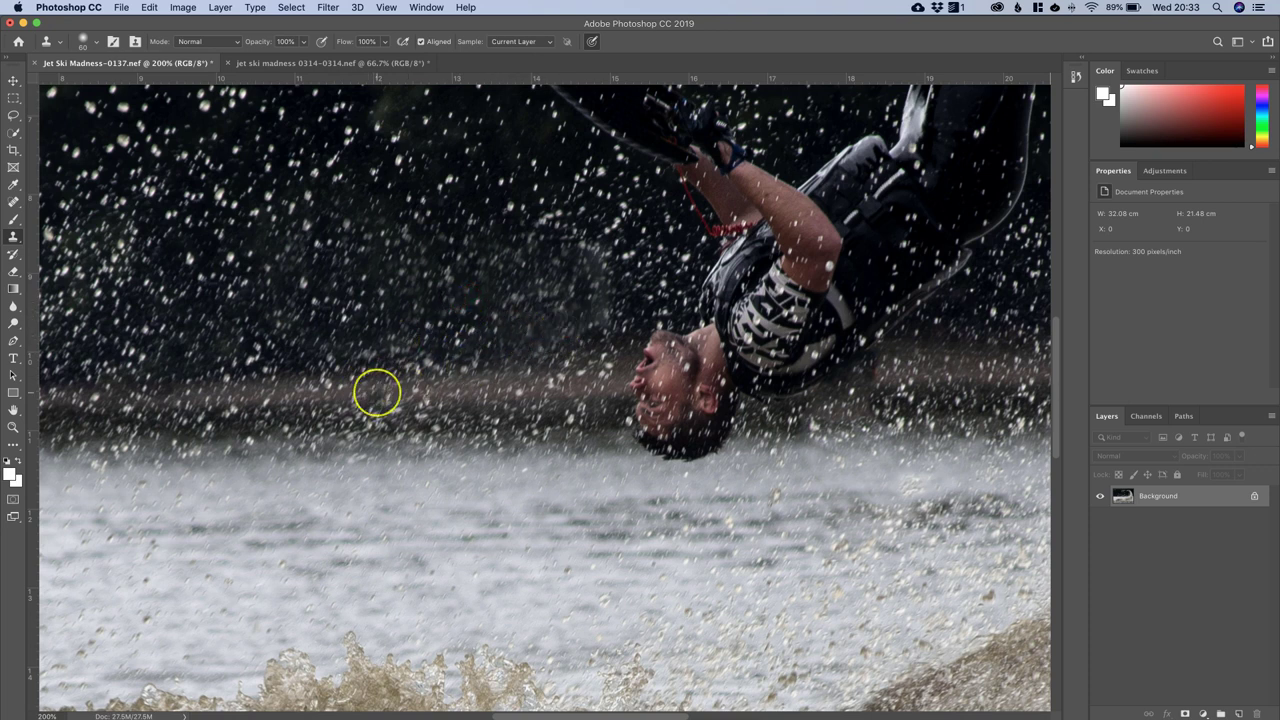
key(super+0)
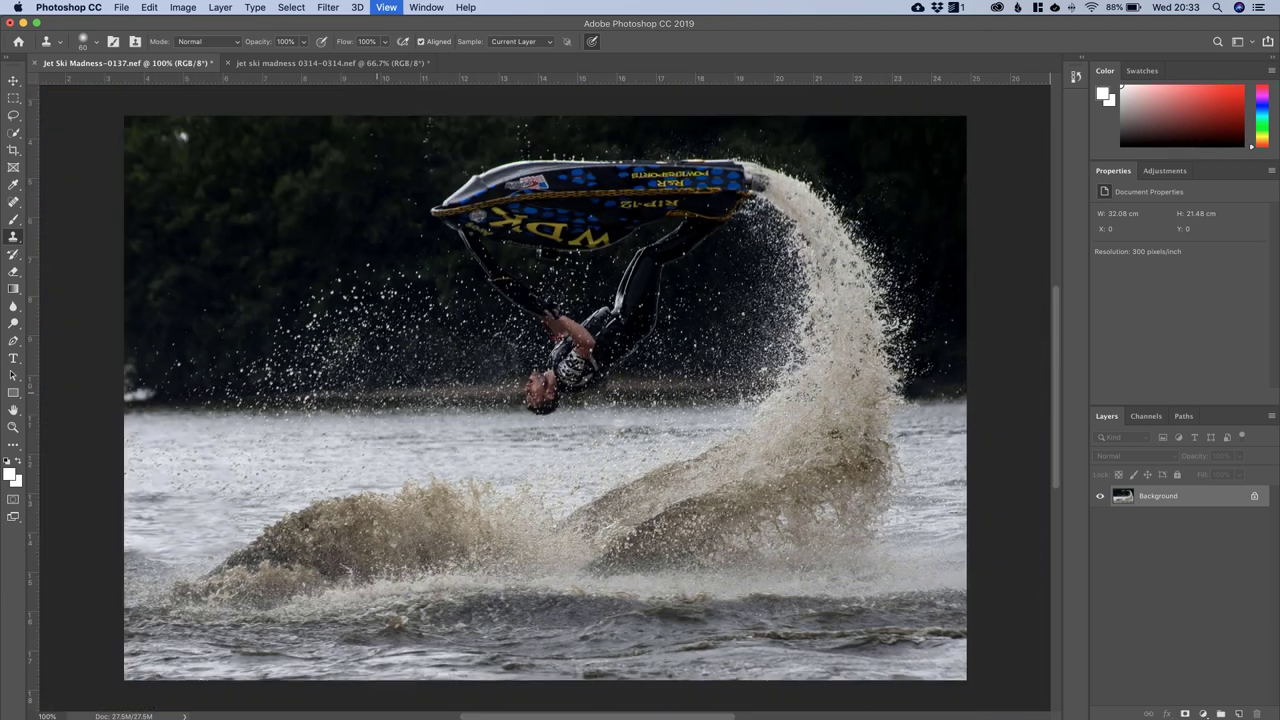